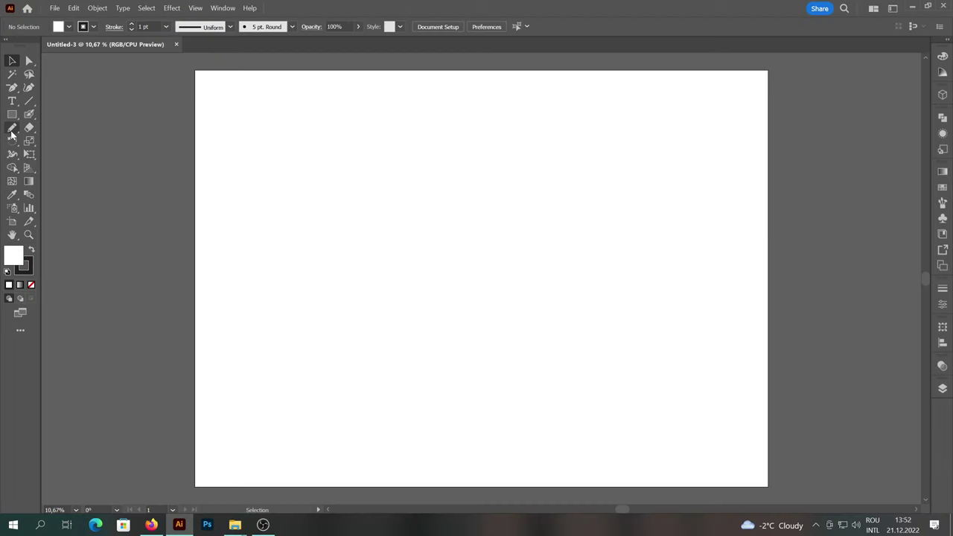
# Set the Pencil tool fidelity to Smooth and draw a closed freeform blob.
pyautogui.doubleClick(11, 131)
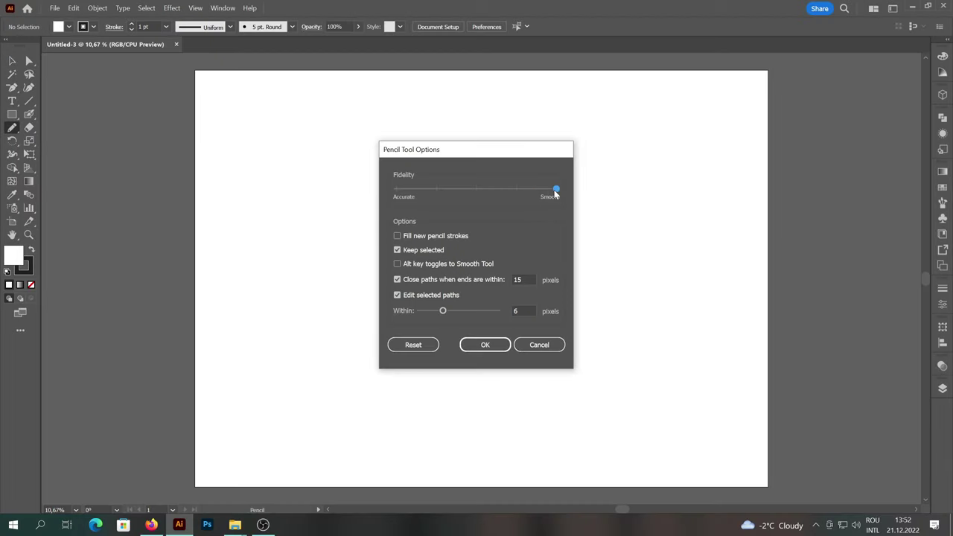
pyautogui.click(505, 345)
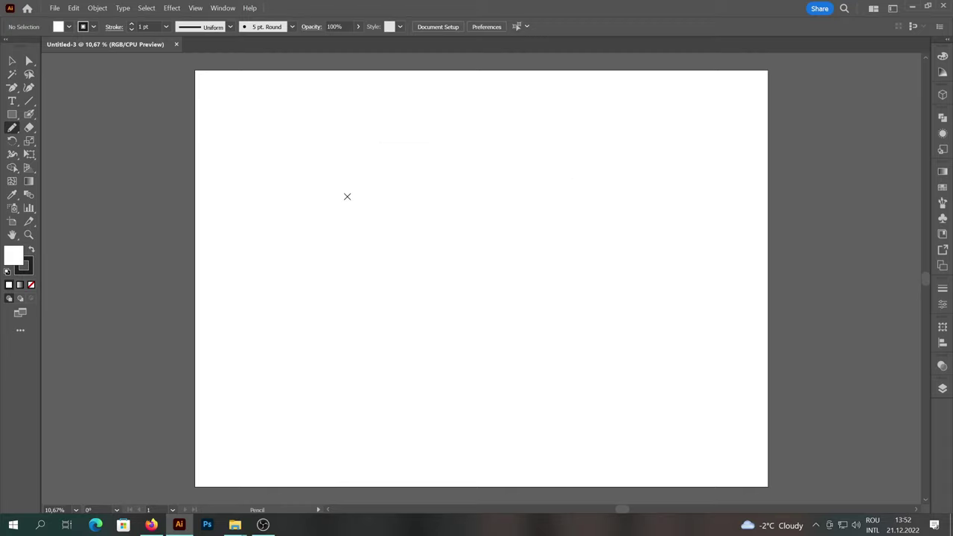
pyautogui.moveTo(252, 192)
pyautogui.mouseDown()
pyautogui.moveTo(273, 377)
pyautogui.moveTo(316, 441)
pyautogui.moveTo(420, 414)
pyautogui.moveTo(504, 376)
pyautogui.moveTo(603, 405)
pyautogui.moveTo(725, 345)
pyautogui.moveTo(696, 218)
pyautogui.moveTo(574, 190)
pyautogui.moveTo(415, 104)
pyautogui.moveTo(341, 123)
pyautogui.moveTo(303, 170)
pyautogui.mouseUp()
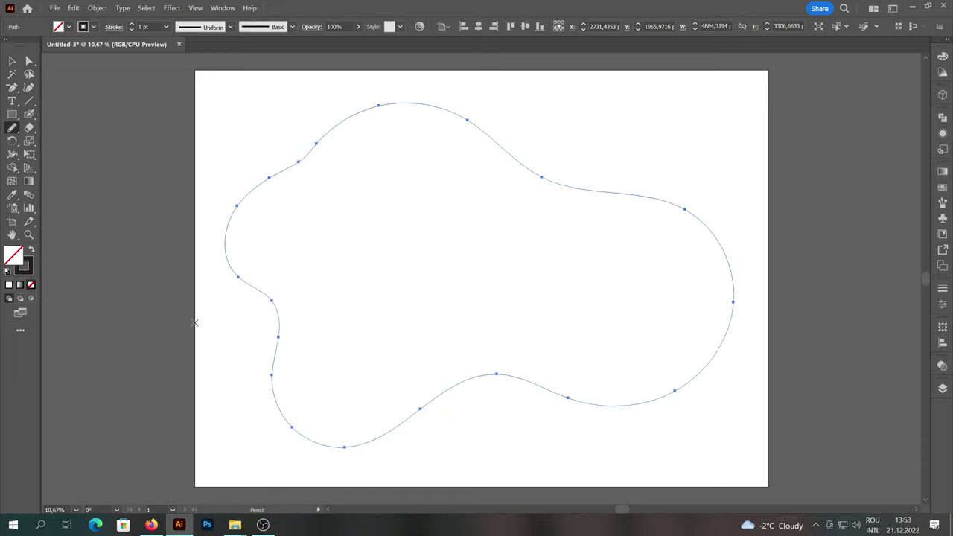
# Fill the blob with a light blue from the Color Picker, with no outline.
pyautogui.press('i')
pyautogui.click(136, 230)
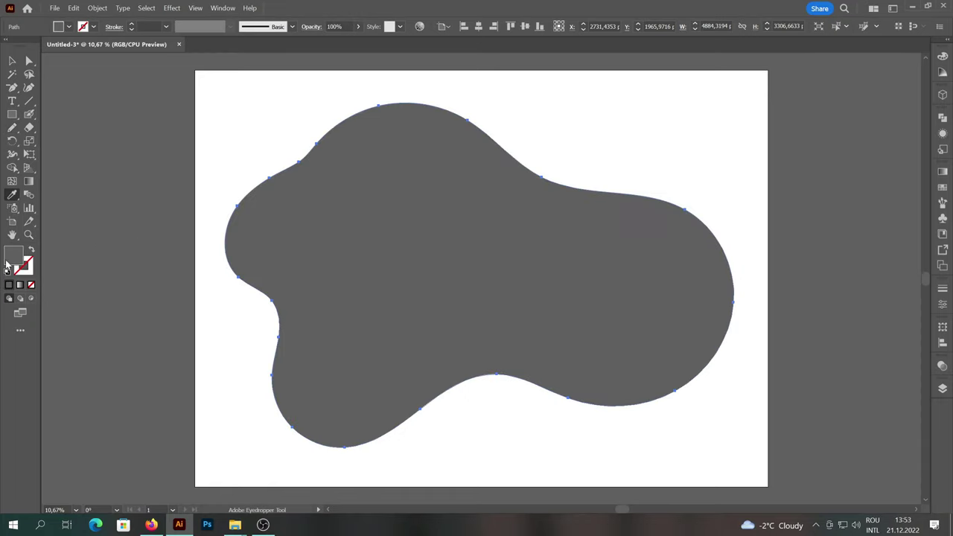
pyautogui.doubleClick(12, 255)
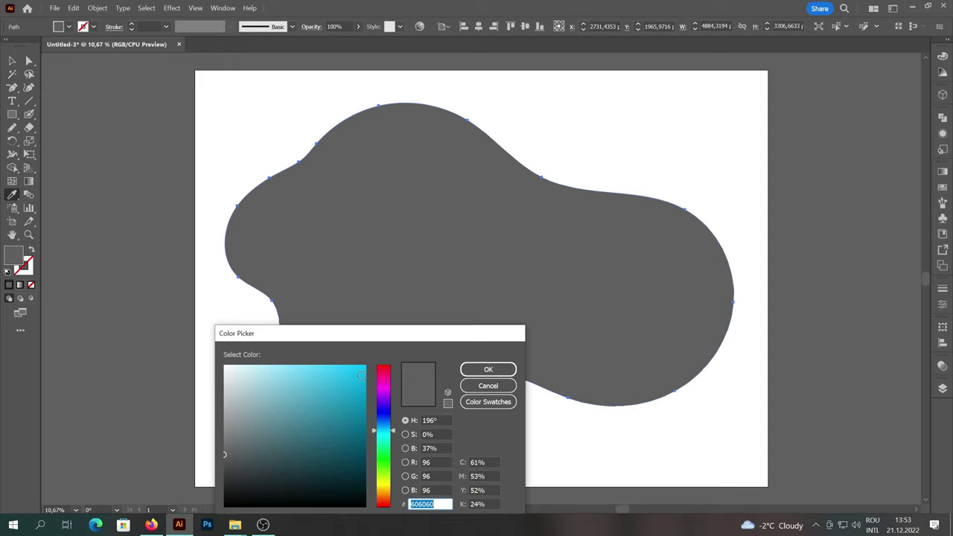
pyautogui.click(247, 374)
pyautogui.click(488, 369)
# Scale the blob down slightly, nudge it toward the centre, and deselect it.
pyautogui.click(12, 60)
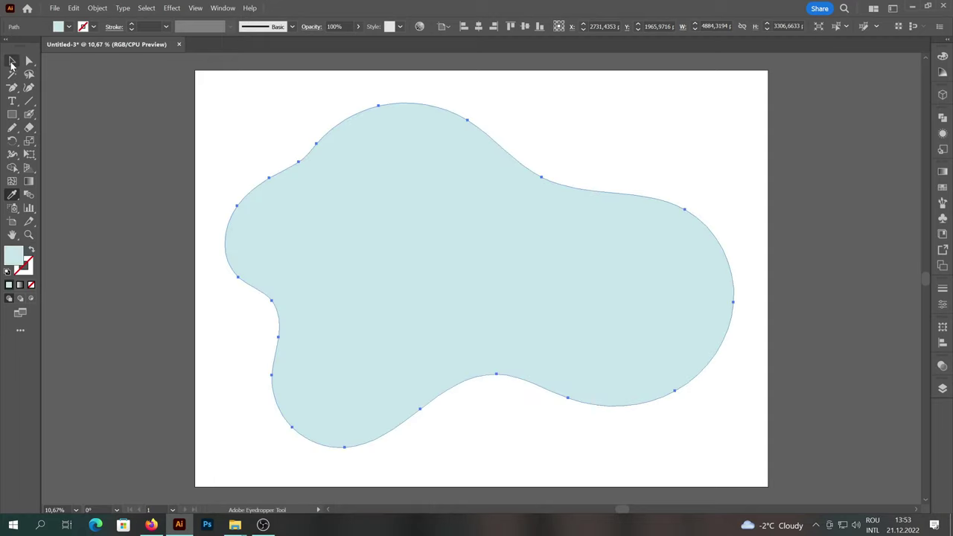
pyautogui.moveTo(735, 103); pyautogui.dragTo(687, 132)
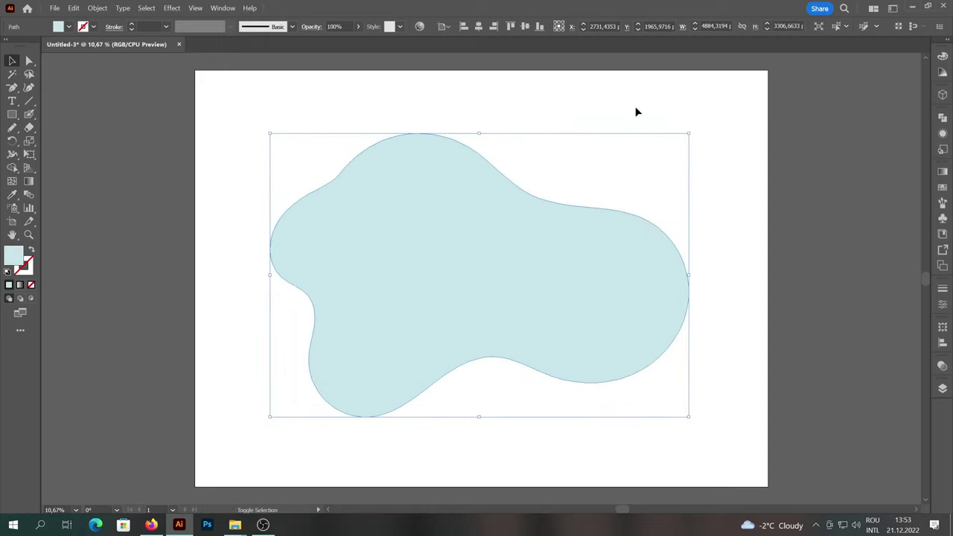
pyautogui.moveTo(491, 231); pyautogui.dragTo(503, 237)
pyautogui.click(575, 140)
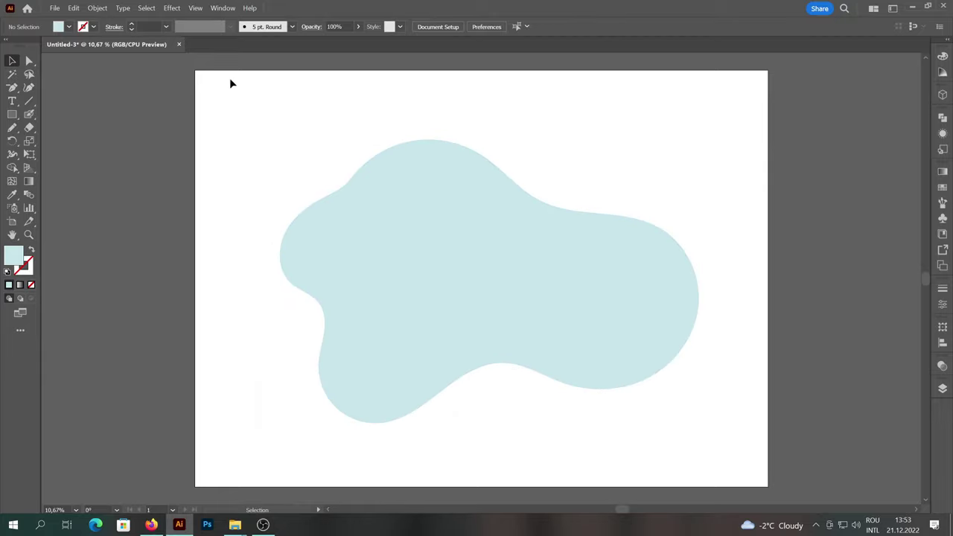
# Apply a 3D Rotate (Classic) effect to the blue blob.
pyautogui.click(373, 170)
pyautogui.click(171, 7)
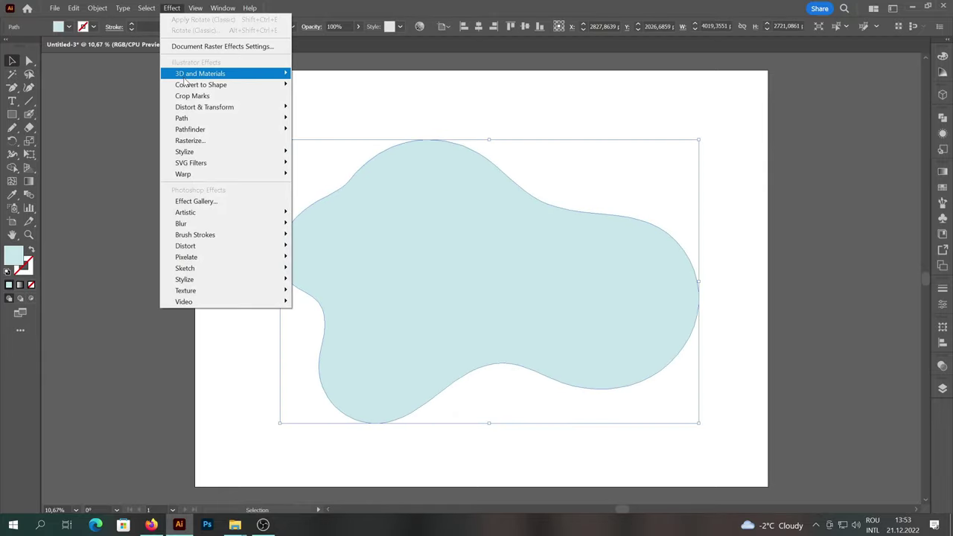
pyautogui.moveTo(206, 74)
pyautogui.moveTo(340, 132)
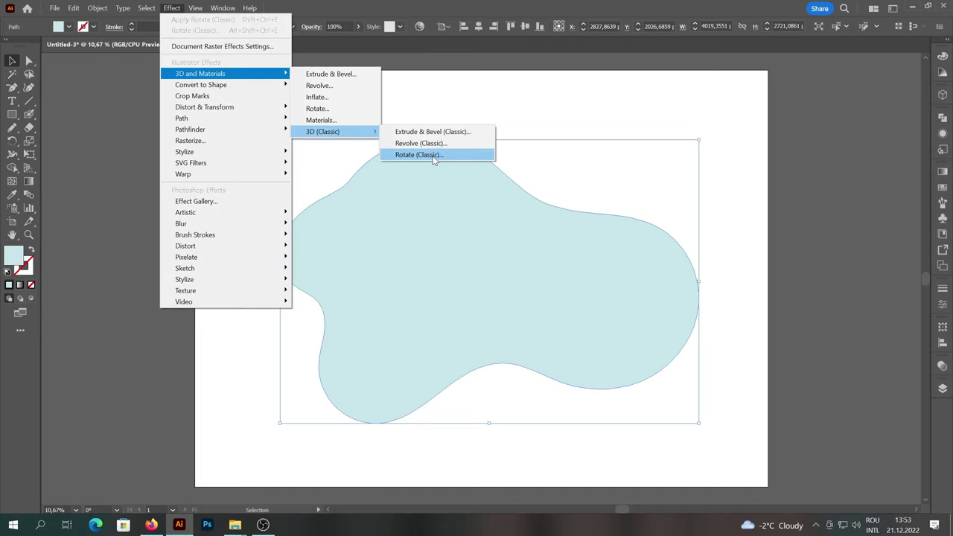
pyautogui.click(398, 155)
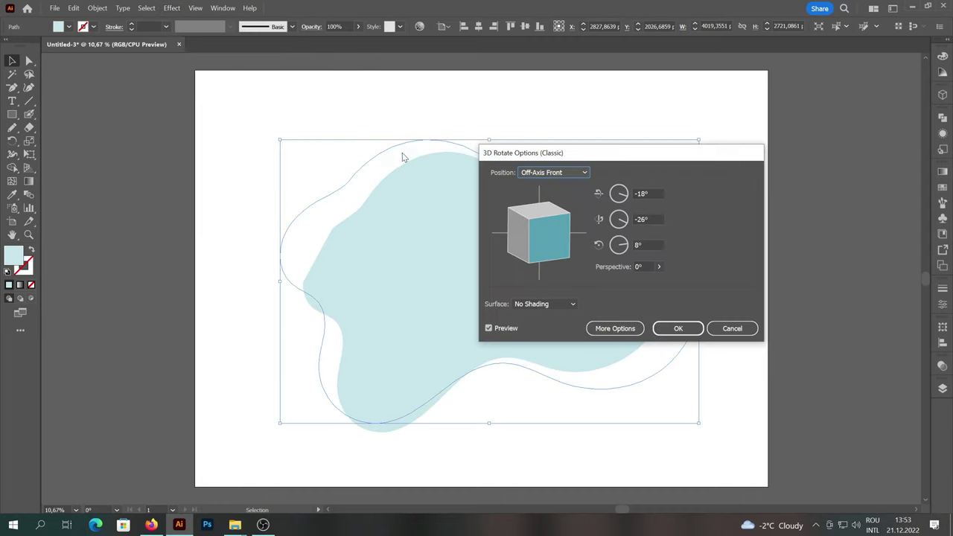
# Set the rotation to X 55°, Y 0°, Z 0° with about 24° perspective and confirm.
pyautogui.click(653, 192)
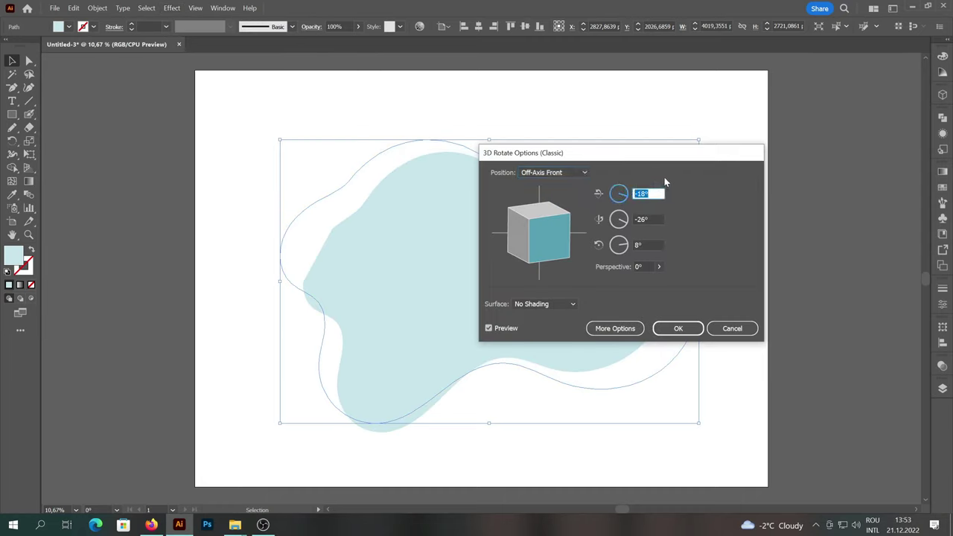
pyautogui.write('55')
pyautogui.press('Tab')
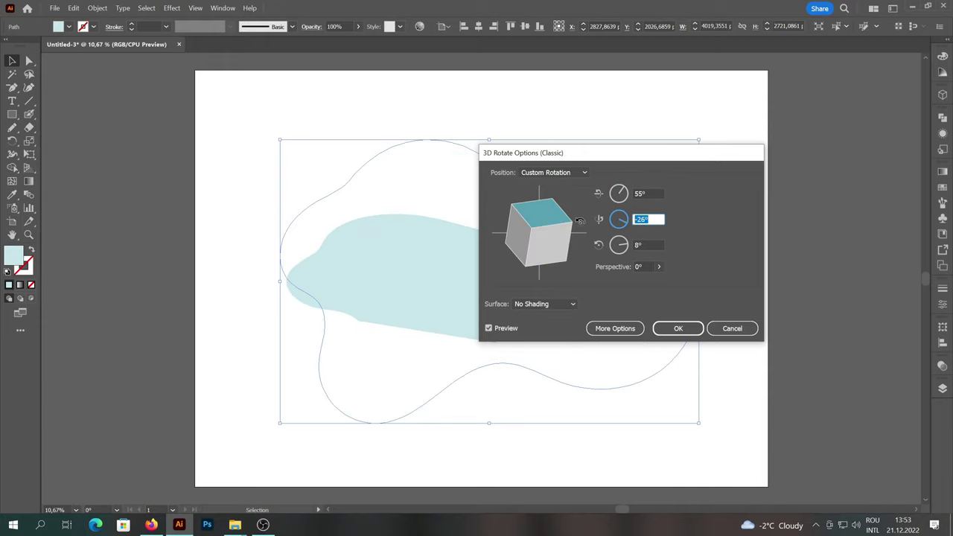
pyautogui.write('0')
pyautogui.press('Tab')
pyautogui.write('0')
pyautogui.click(646, 266)
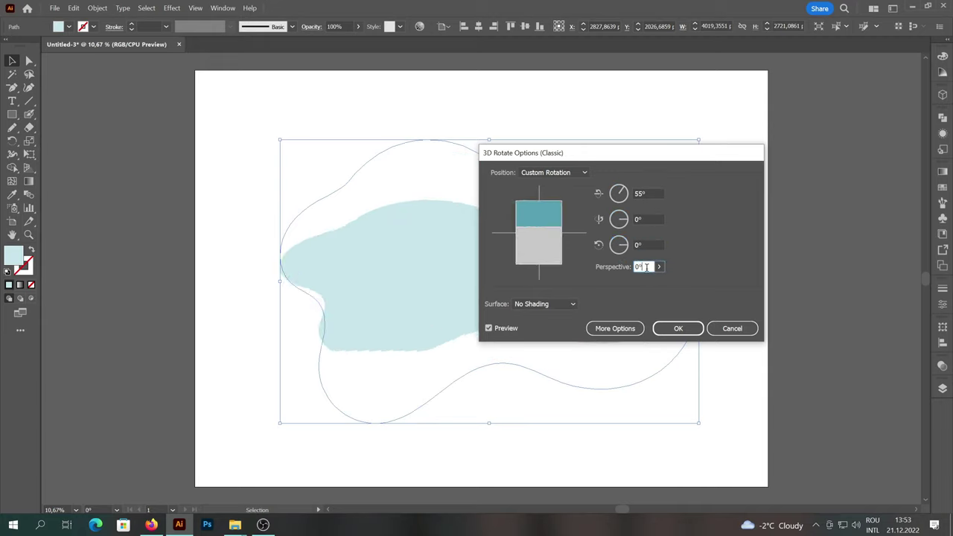
pyautogui.click(656, 268)
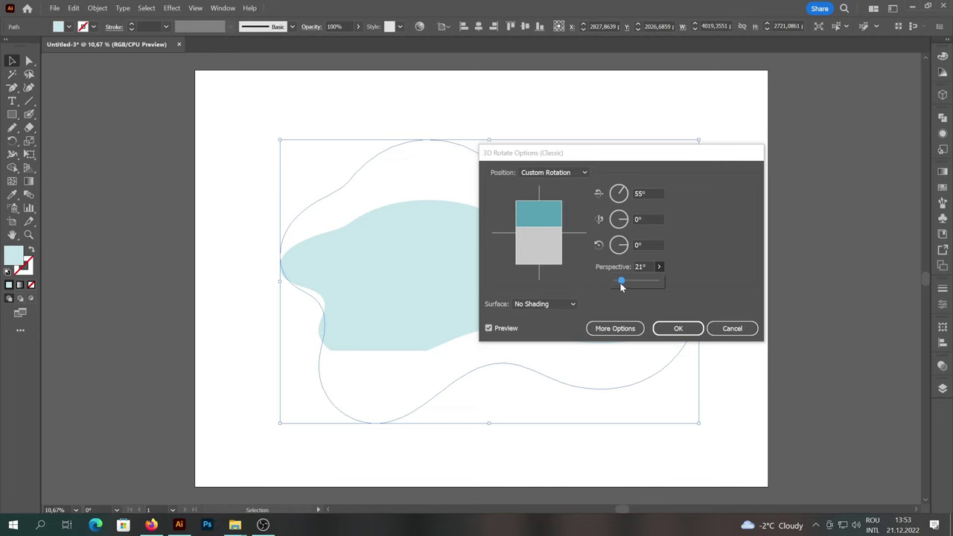
pyautogui.moveTo(621, 286); pyautogui.dragTo(626, 288)
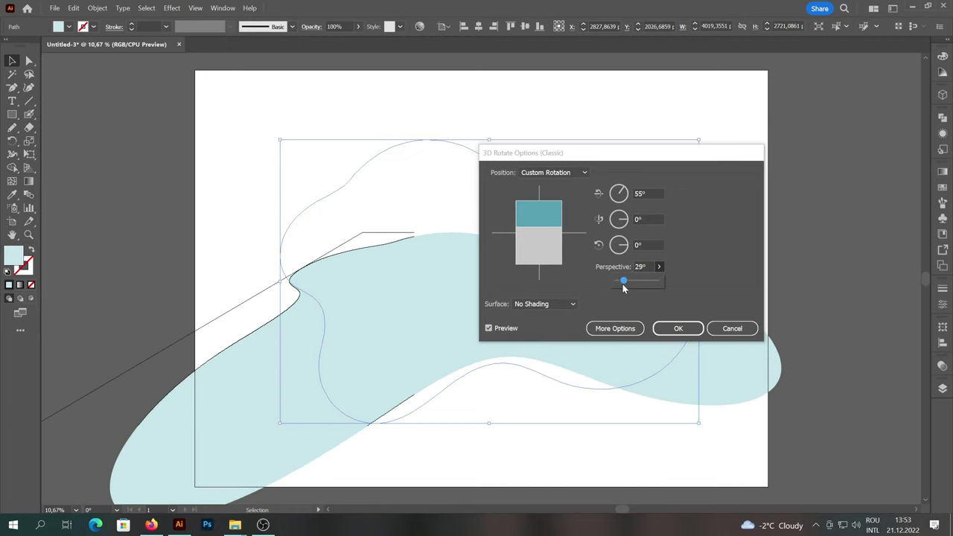
pyautogui.click(656, 267)
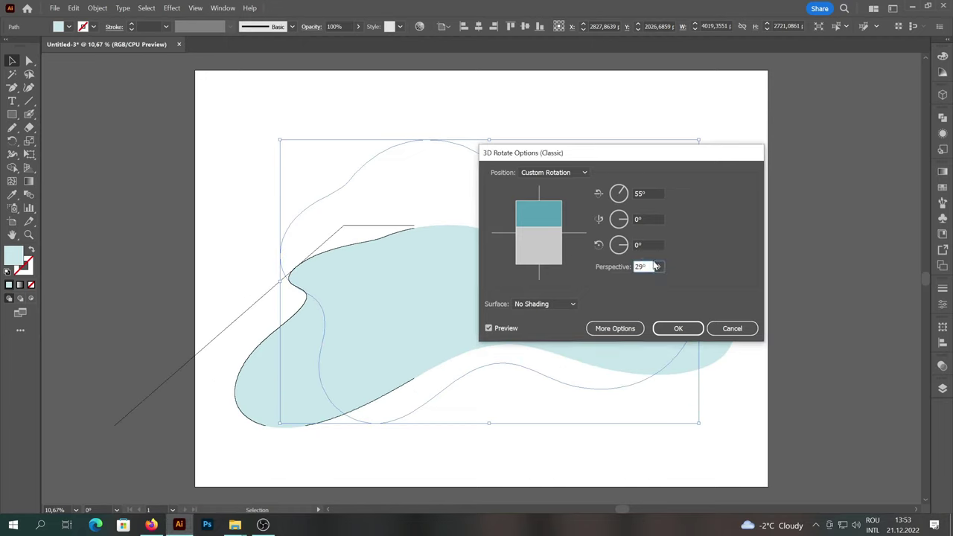
pyautogui.scroll(-6, 646, 265)
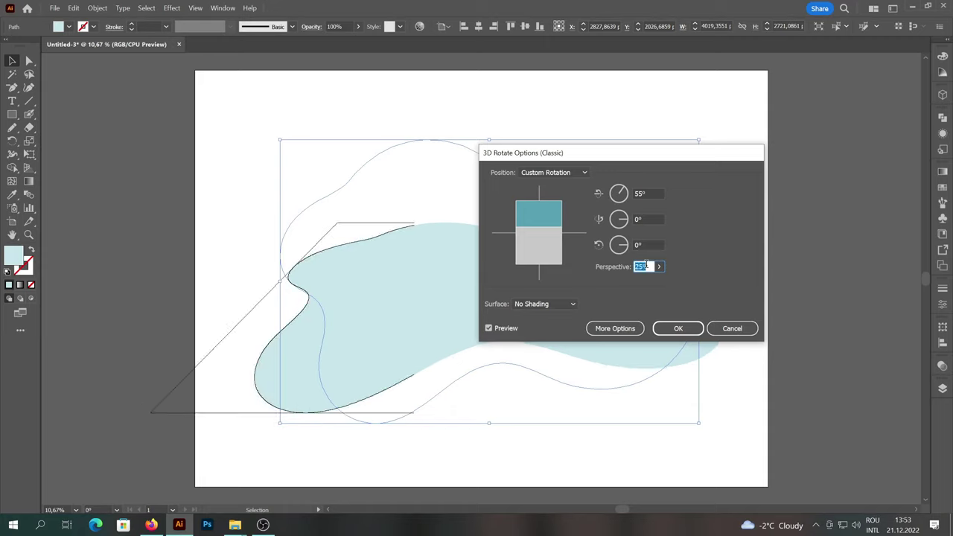
pyautogui.click(662, 327)
# Expand the blob's 3D appearance into editable artwork and move it up.
pyautogui.click(98, 7)
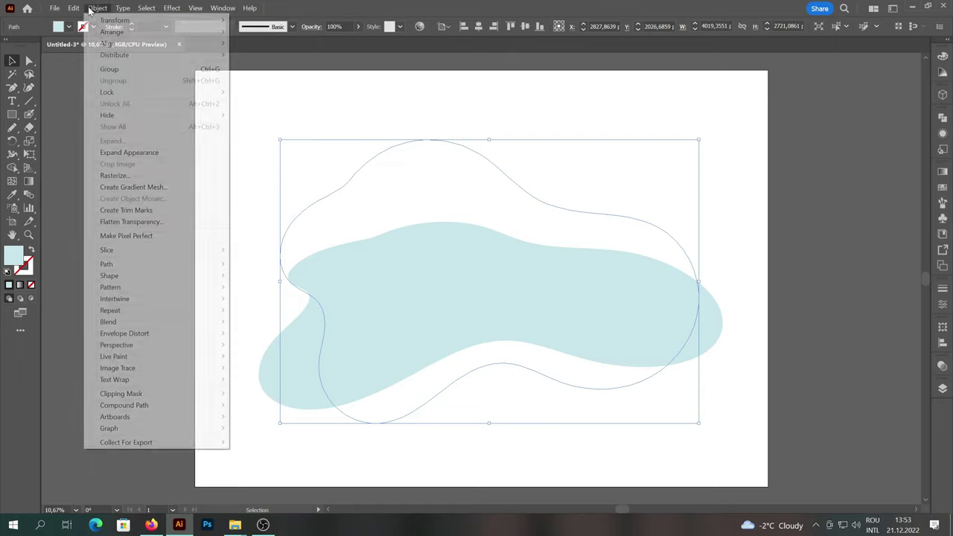
pyautogui.click(138, 152)
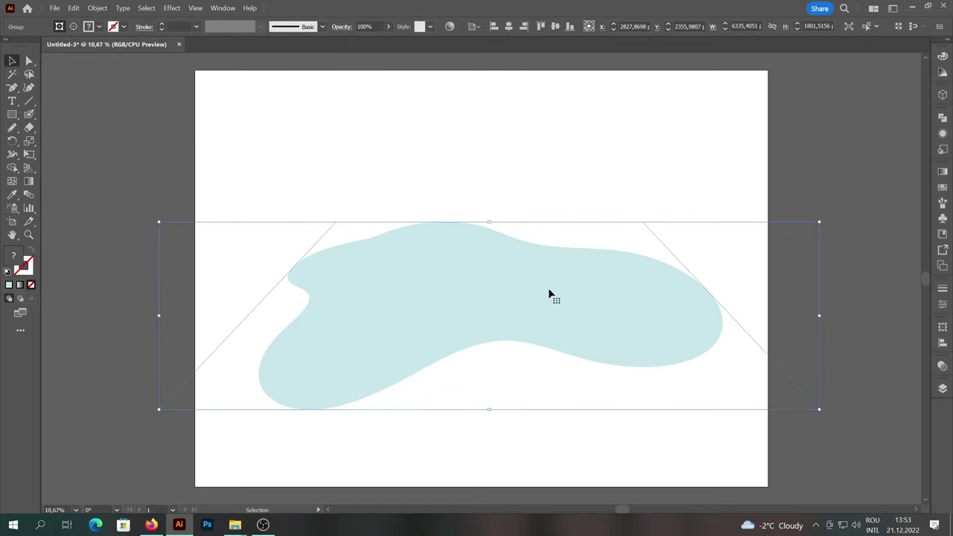
pyautogui.moveTo(549, 293); pyautogui.dragTo(554, 250)
# Ungroup the artwork, release its clipping mask, and delete the leftover clipping frame.
pyautogui.rightClick(548, 204)
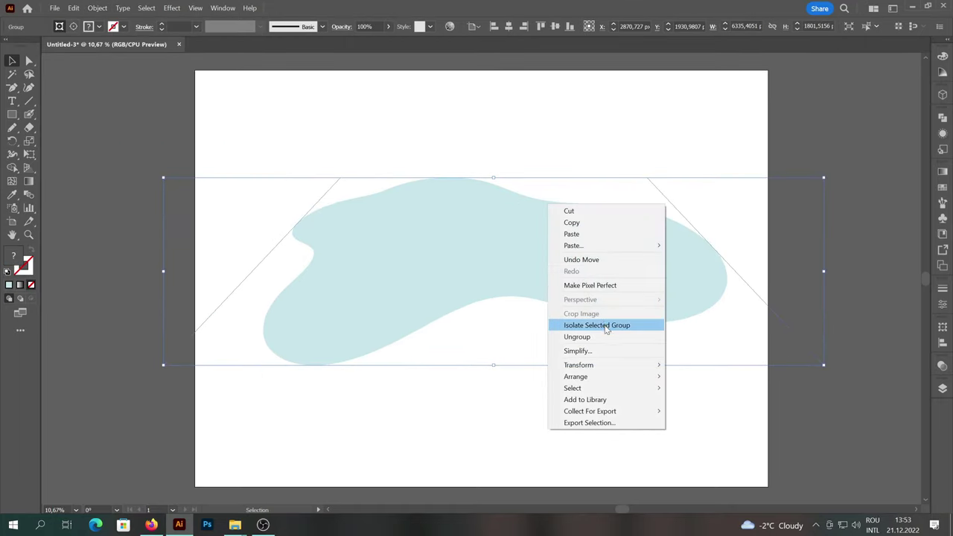
pyautogui.click(579, 337)
pyautogui.rightClick(473, 221)
pyautogui.click(519, 355)
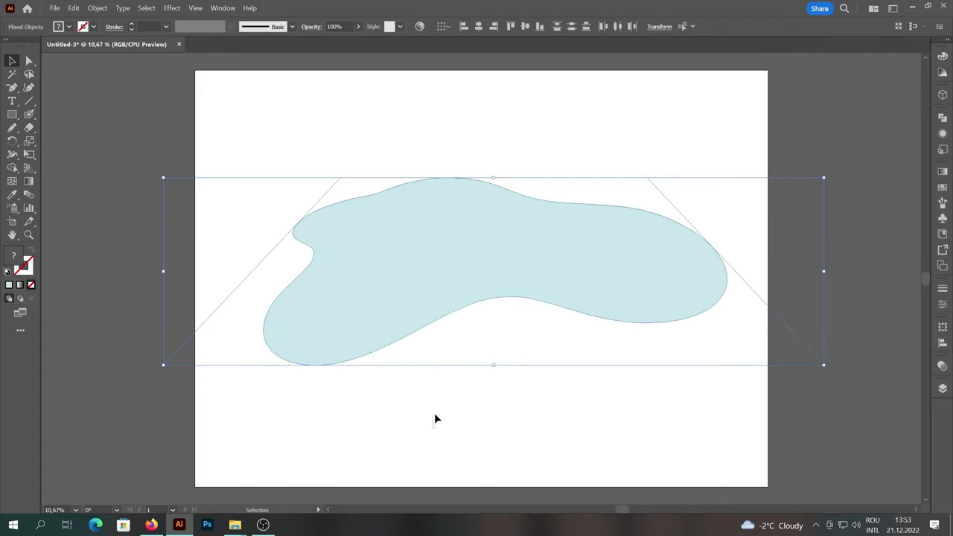
pyautogui.press('Delete')
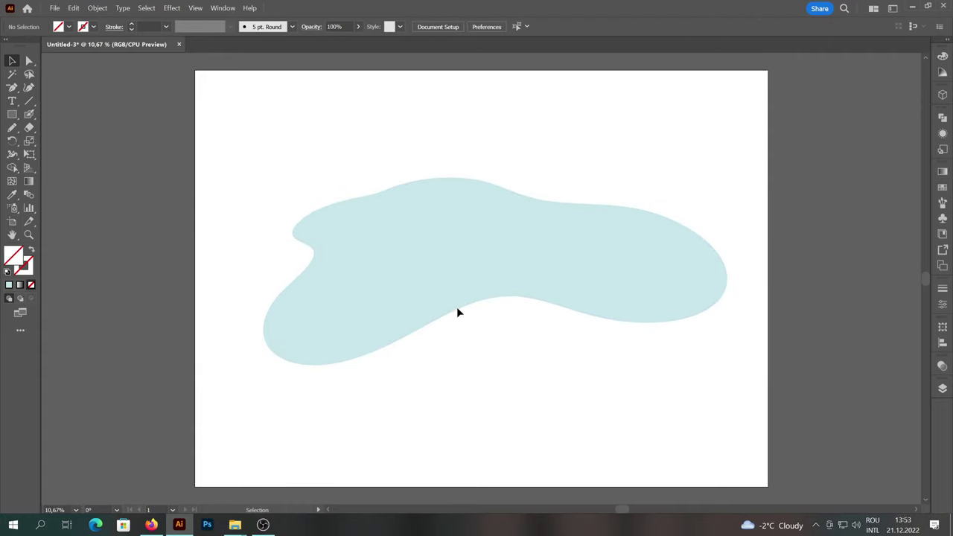
# Scale the blob down, move it slightly lower, and deselect it.
pyautogui.click(456, 305)
pyautogui.moveTo(736, 181); pyautogui.dragTo(708, 196)
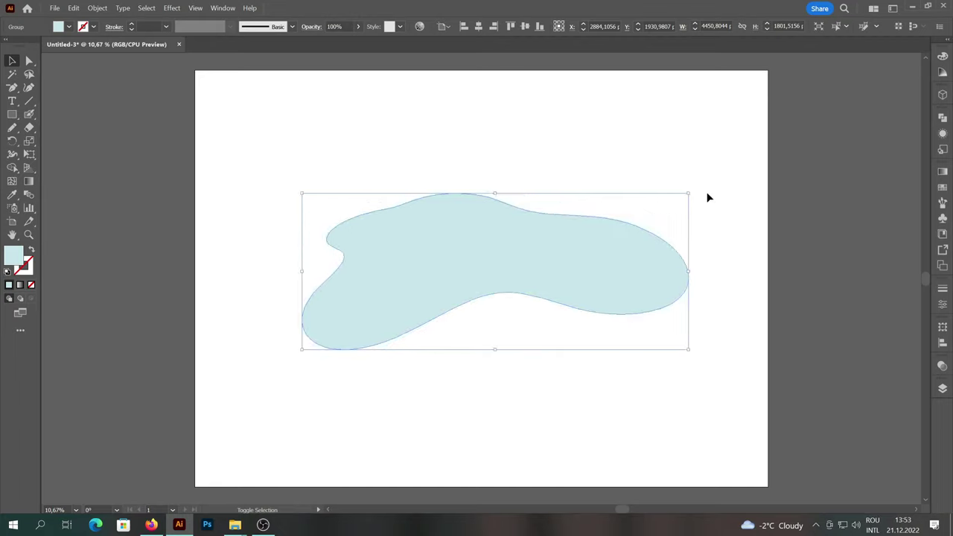
pyautogui.moveTo(530, 237); pyautogui.dragTo(528, 246)
pyautogui.click(537, 170)
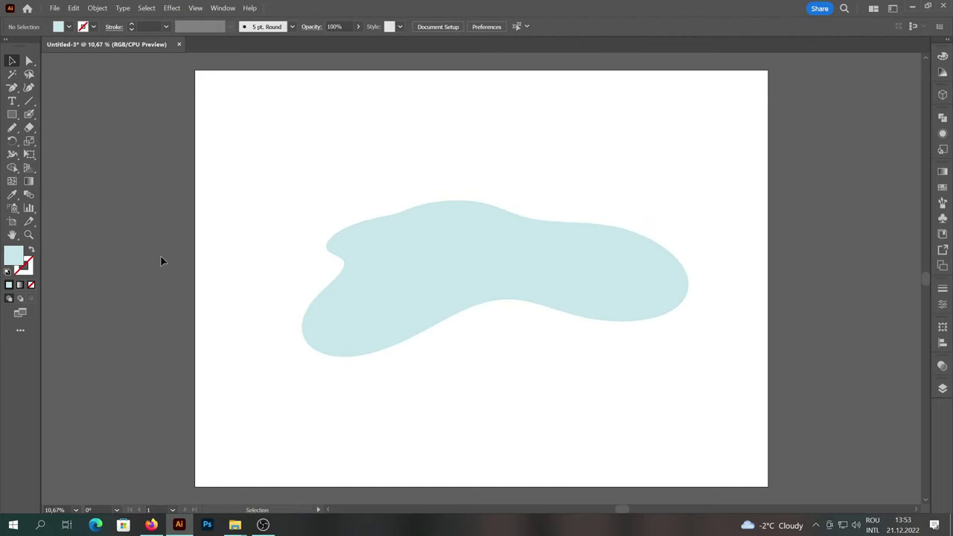
# Give the blob a white-to-black linear gradient dragged vertically from its top to its bottom.
pyautogui.click(417, 280)
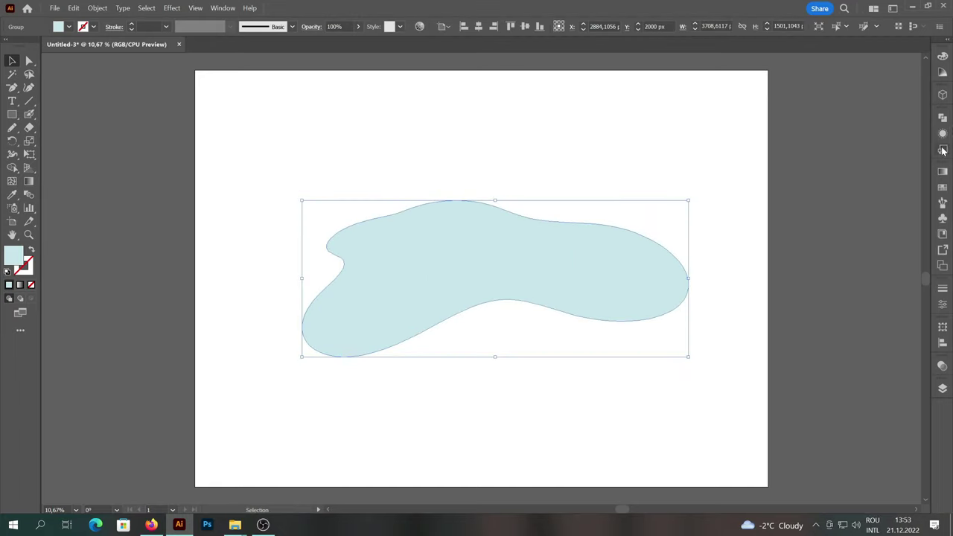
pyautogui.click(942, 172)
pyautogui.click(812, 187)
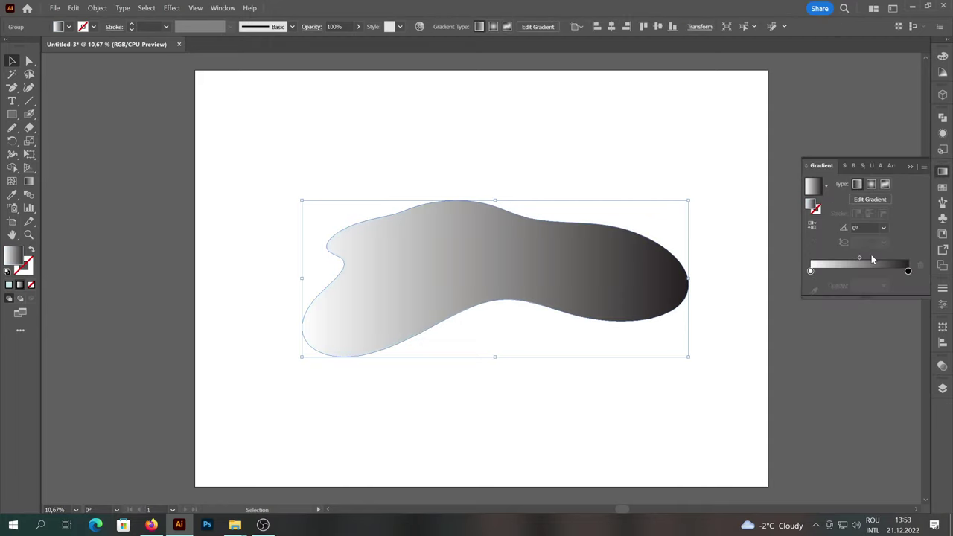
pyautogui.click(28, 181)
pyautogui.moveTo(462, 192); pyautogui.dragTo(462, 333)
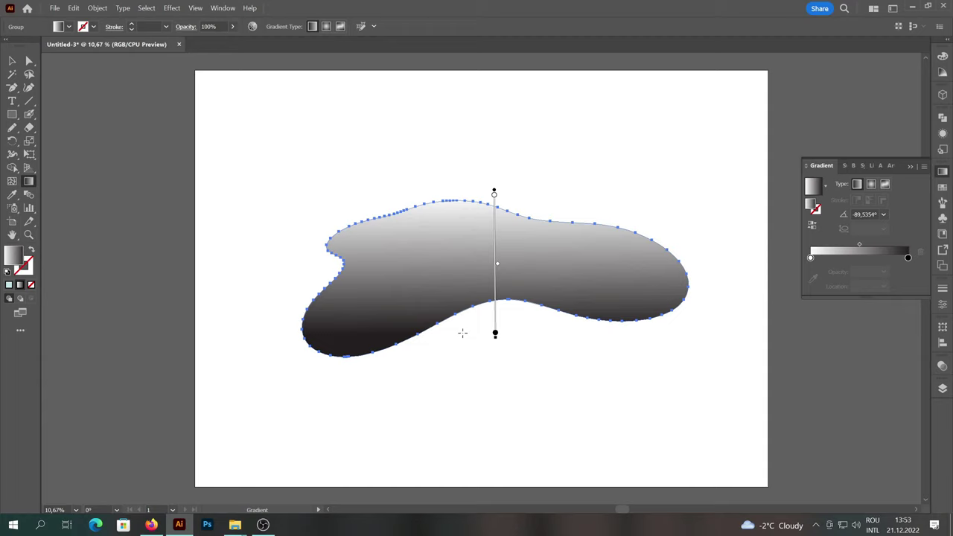
# Draw a small square above the blob and fill it with a saturated bright cyan.
pyautogui.click(12, 61)
pyautogui.click(136, 88)
pyautogui.click(12, 114)
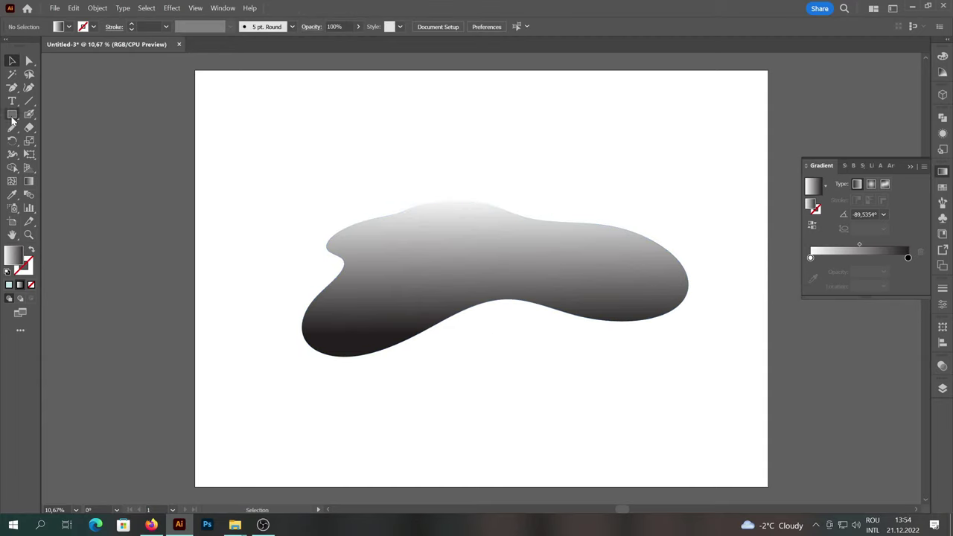
pyautogui.moveTo(240, 126); pyautogui.dragTo(281, 166)
pyautogui.click(9, 284)
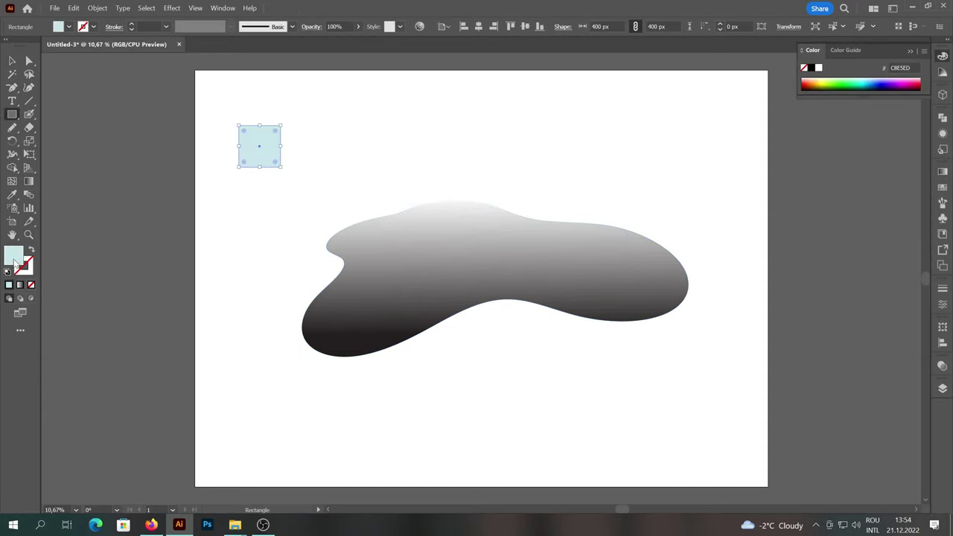
pyautogui.doubleClick(14, 256)
pyautogui.click(383, 435)
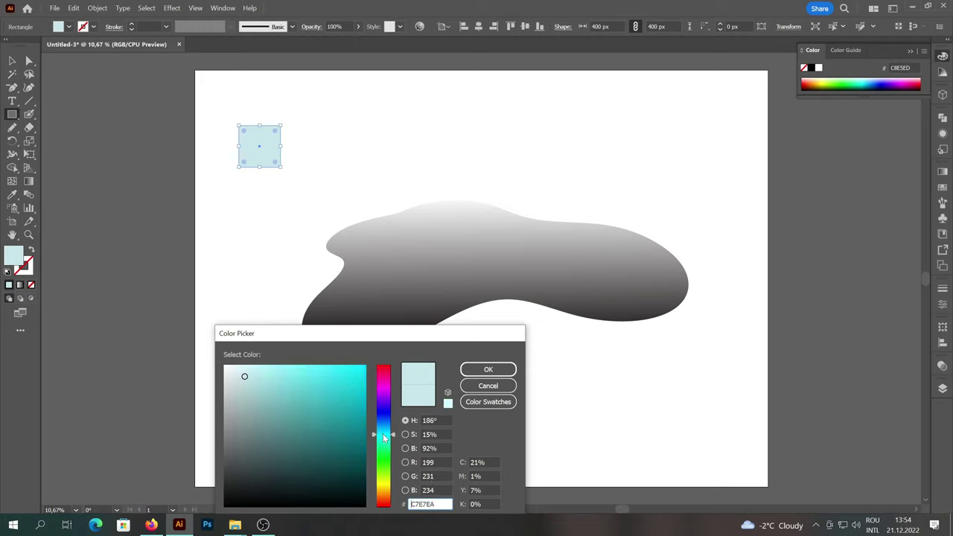
pyautogui.moveTo(352, 387); pyautogui.dragTo(337, 364)
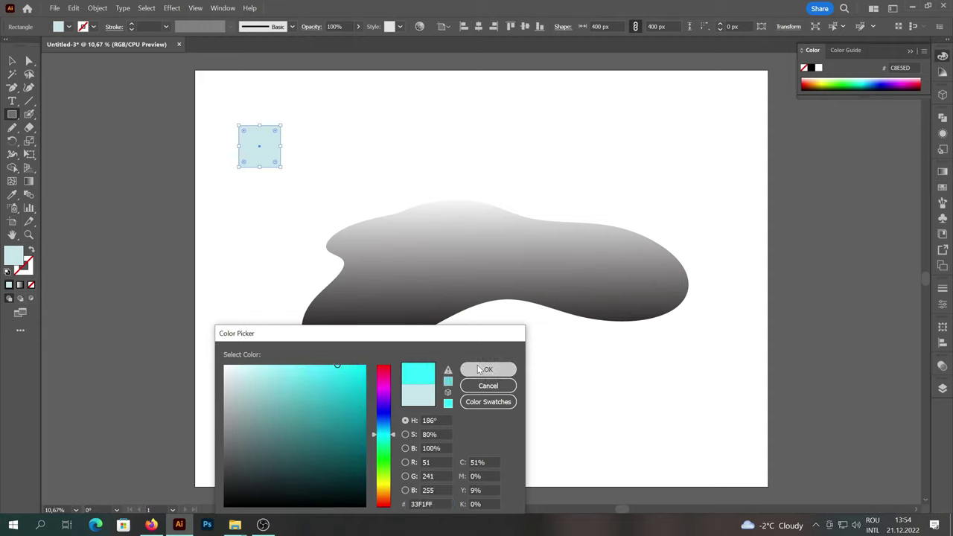
pyautogui.moveTo(390, 438); pyautogui.dragTo(387, 433)
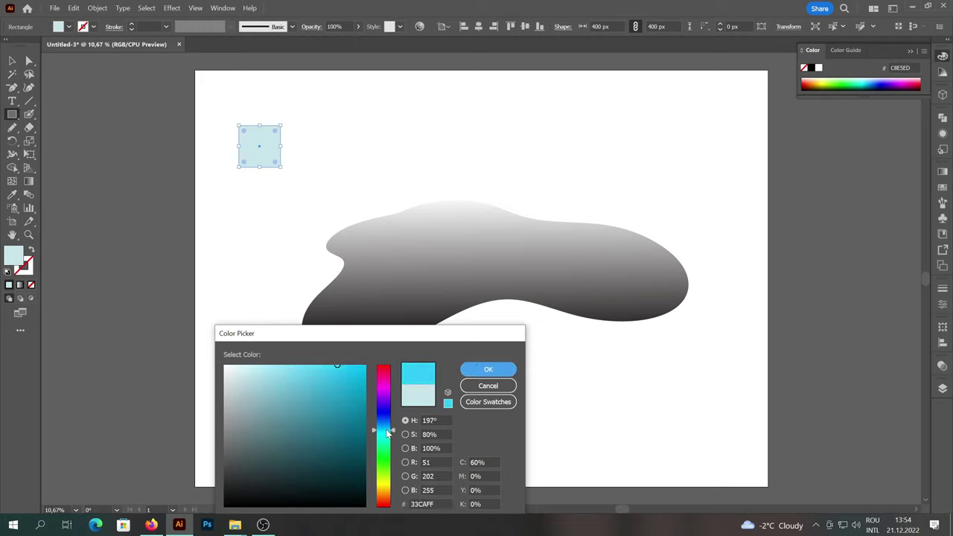
pyautogui.click(483, 377)
# Alt-drag a copy to the right, recolour it darker blue-cyan, and brighten the left square's cyan.
pyautogui.press('v')
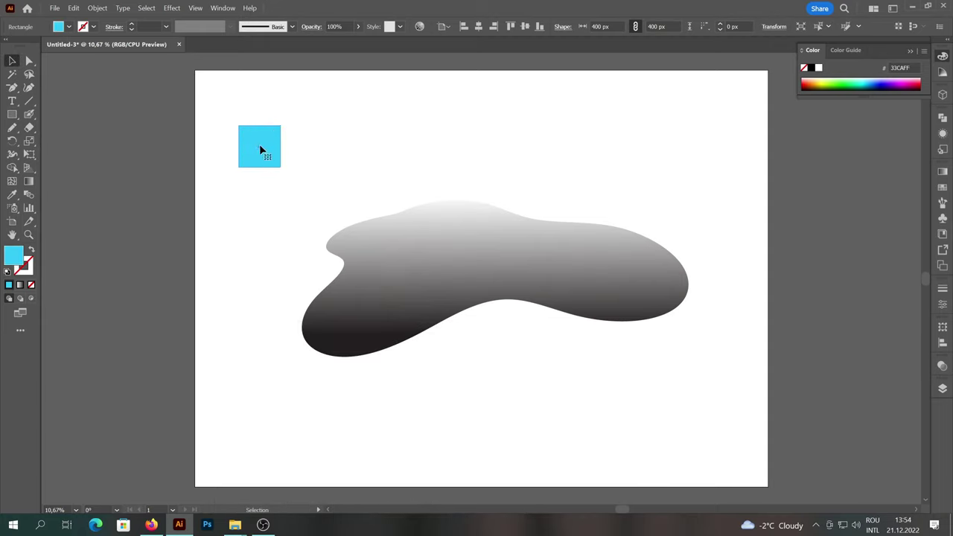
pyautogui.moveTo(260, 146); pyautogui.dragTo(312, 148)
pyautogui.doubleClick(18, 258)
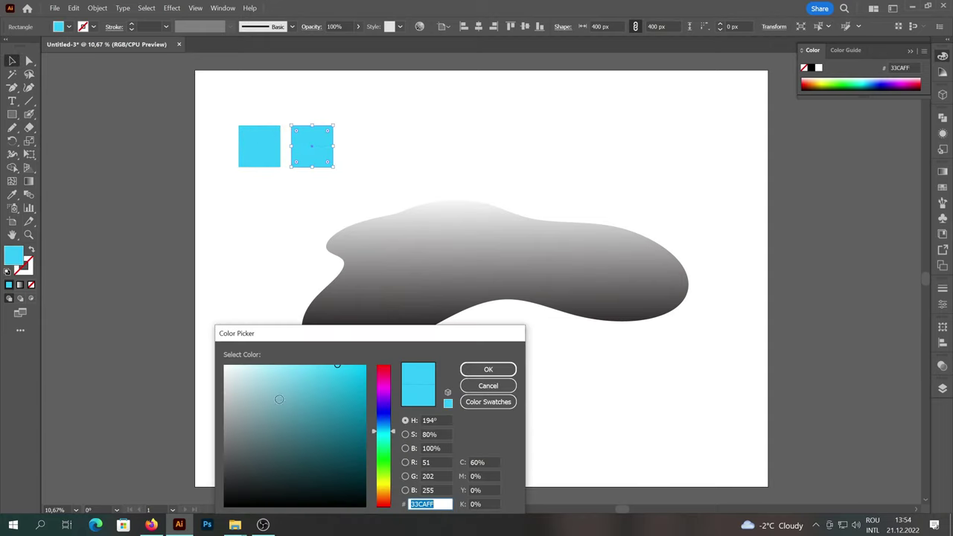
pyautogui.click(366, 393)
pyautogui.click(488, 369)
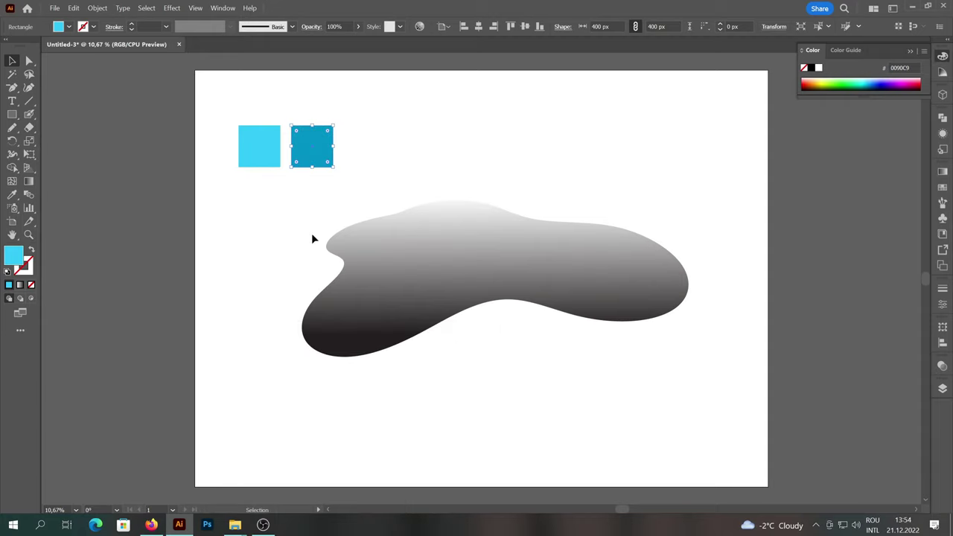
pyautogui.click(272, 145)
pyautogui.doubleClick(15, 256)
pyautogui.click(384, 434)
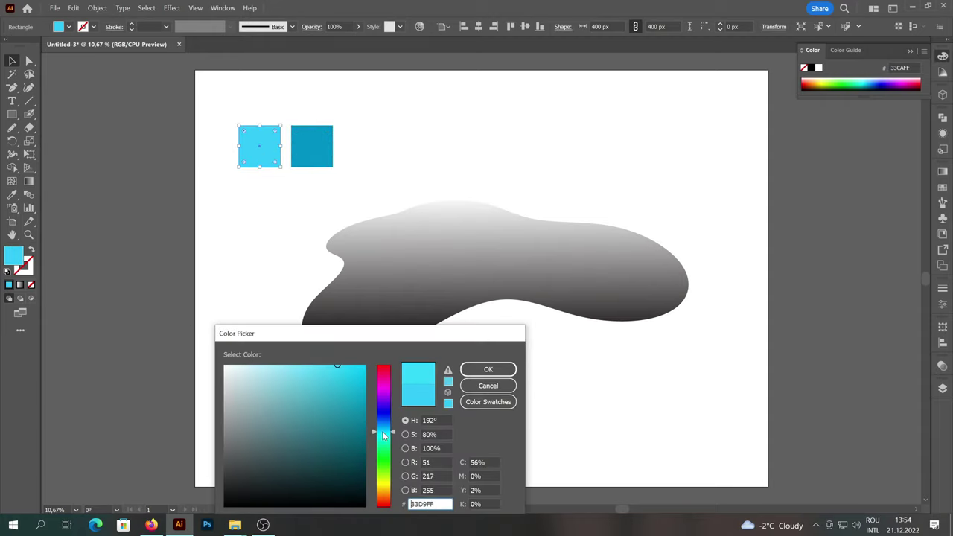
# Set the blob's gradient start stop to the bright cyan square's colour with the Eyedropper.
pyautogui.click(486, 370)
pyautogui.click(429, 232)
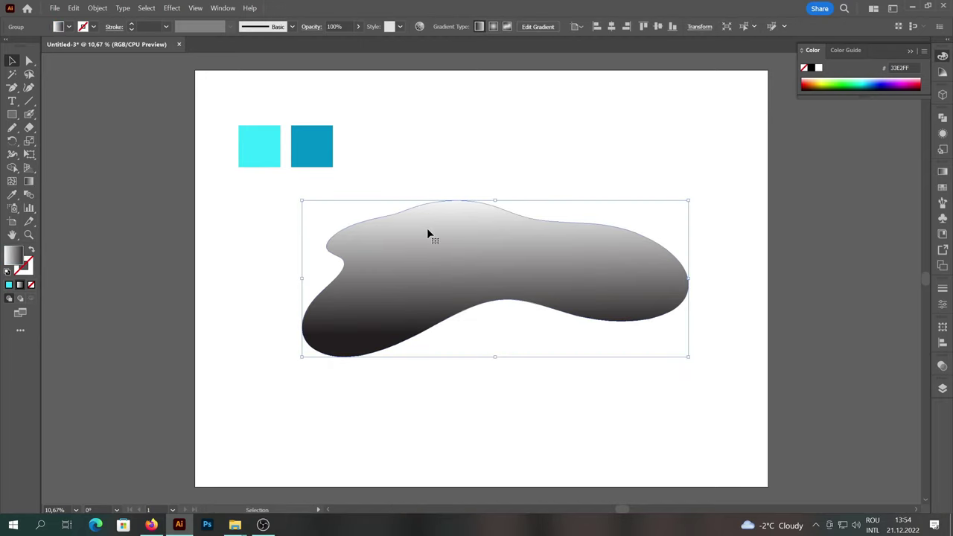
pyautogui.click(943, 172)
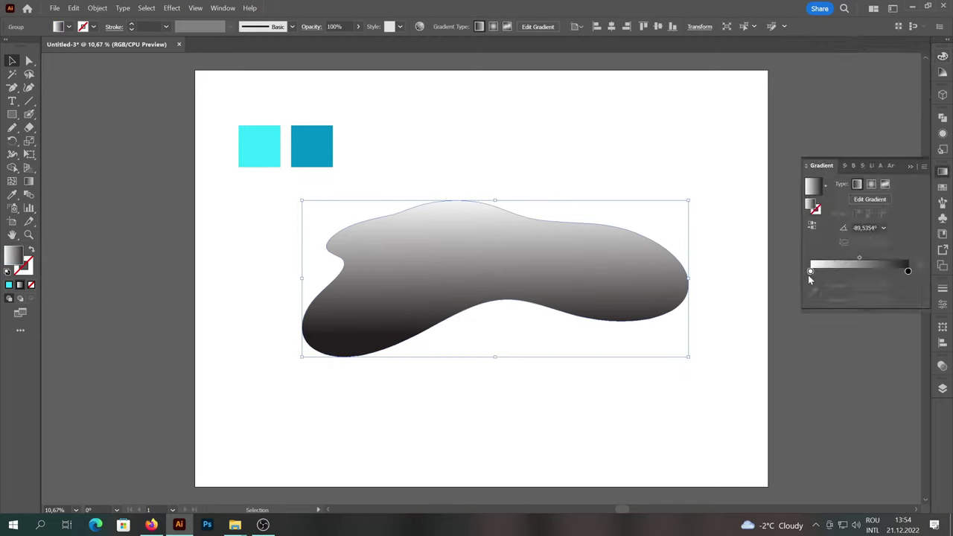
pyautogui.click(810, 272)
pyautogui.click(12, 195)
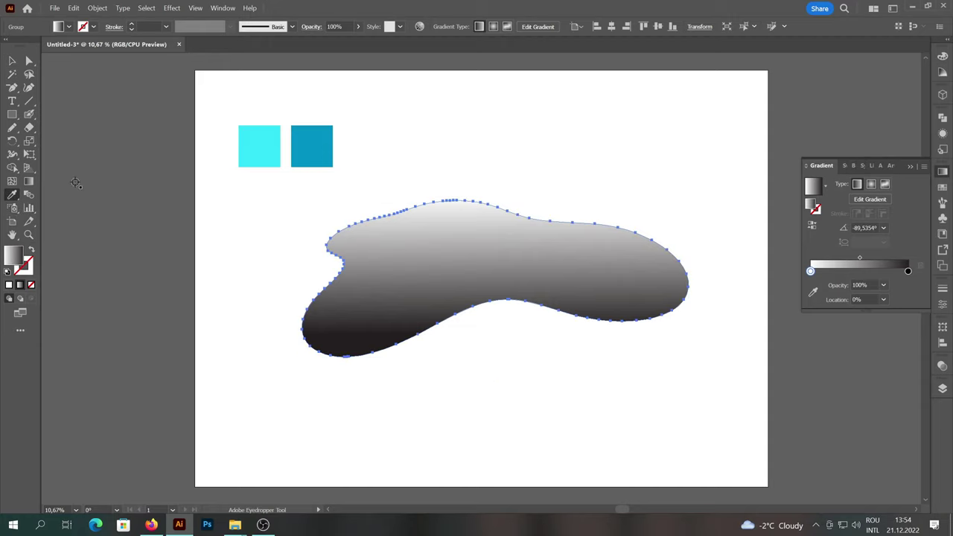
pyautogui.click(255, 144)
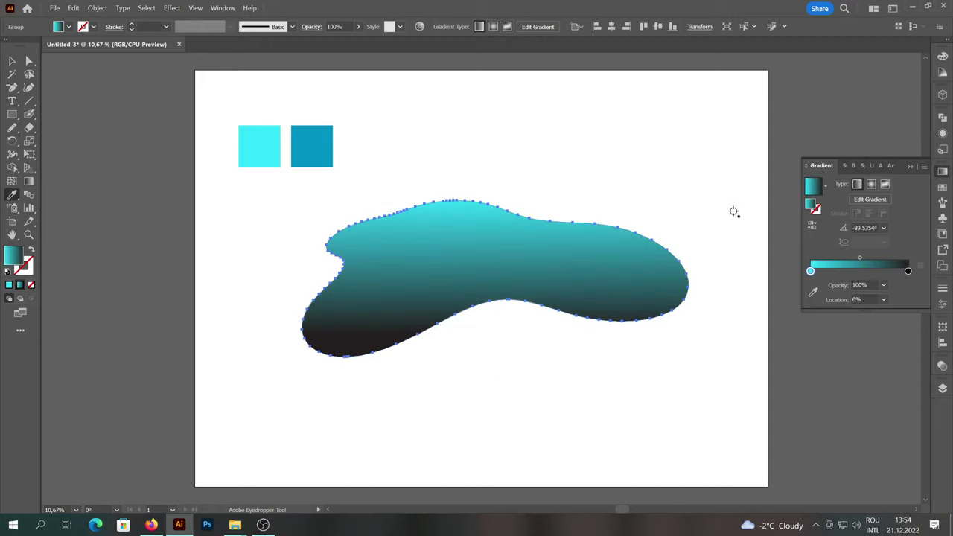
# Set the gradient end stop to the darker blue-cyan square's colour and review the result.
pyautogui.click(907, 271)
pyautogui.click(325, 149)
pyautogui.press('v')
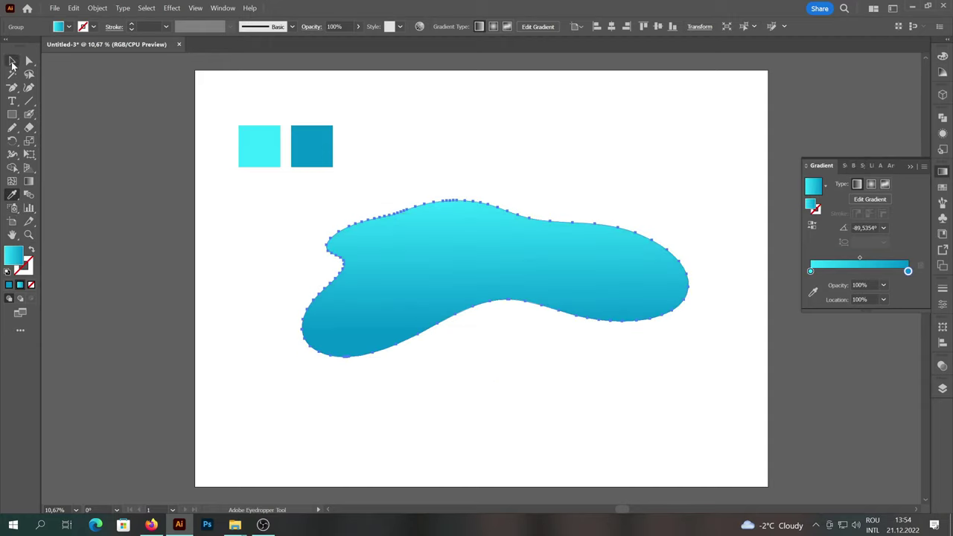
pyautogui.click(425, 131)
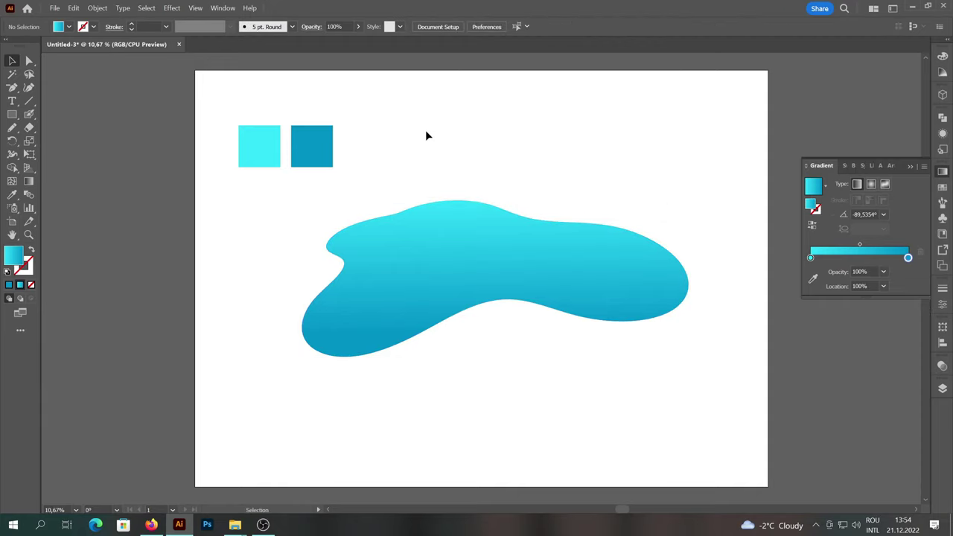
pyautogui.click(452, 237)
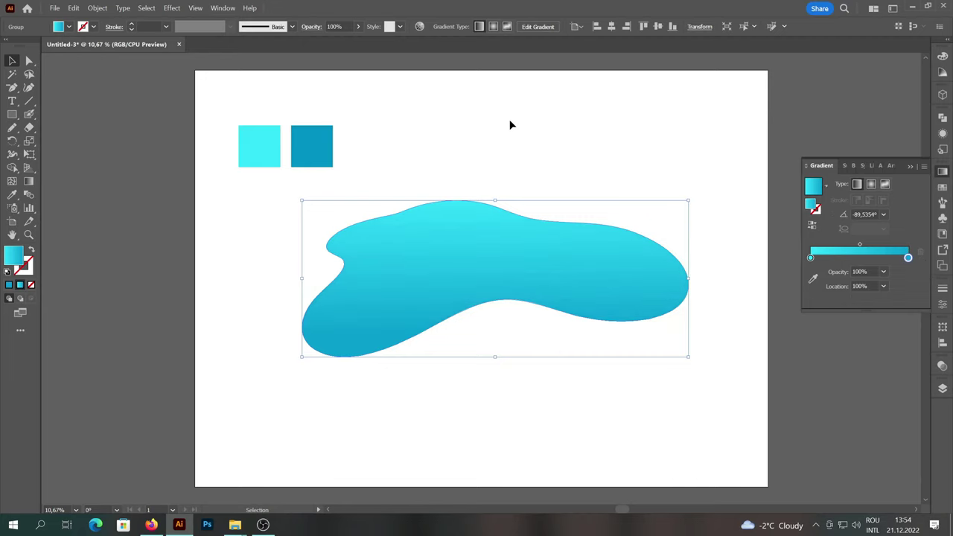
pyautogui.click(509, 340)
# Duplicate the blob slightly downward and send the copy to the back.
pyautogui.scroll(1, 504, 364)
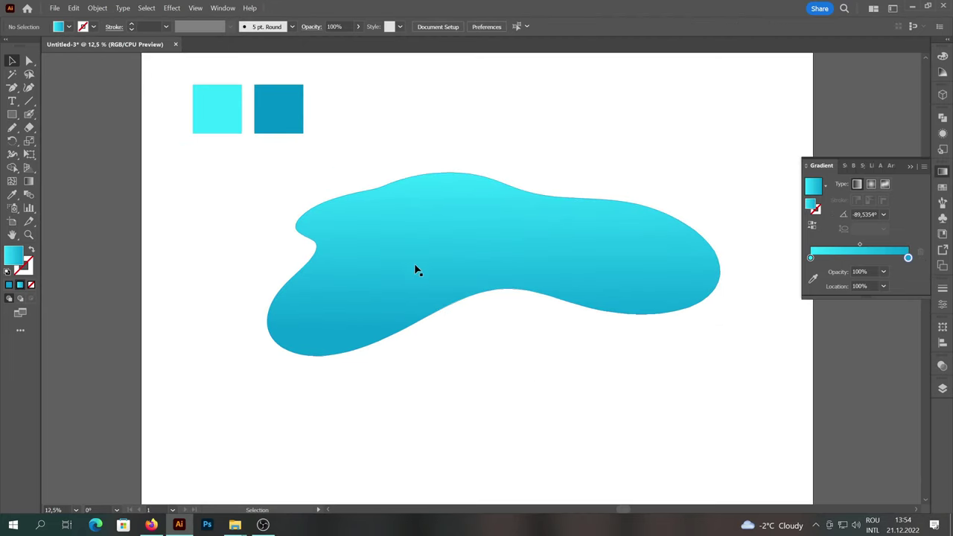
pyautogui.moveTo(415, 259); pyautogui.dragTo(418, 262)
pyautogui.scroll(1, 491, 266)
pyautogui.scroll(2, 488, 235)
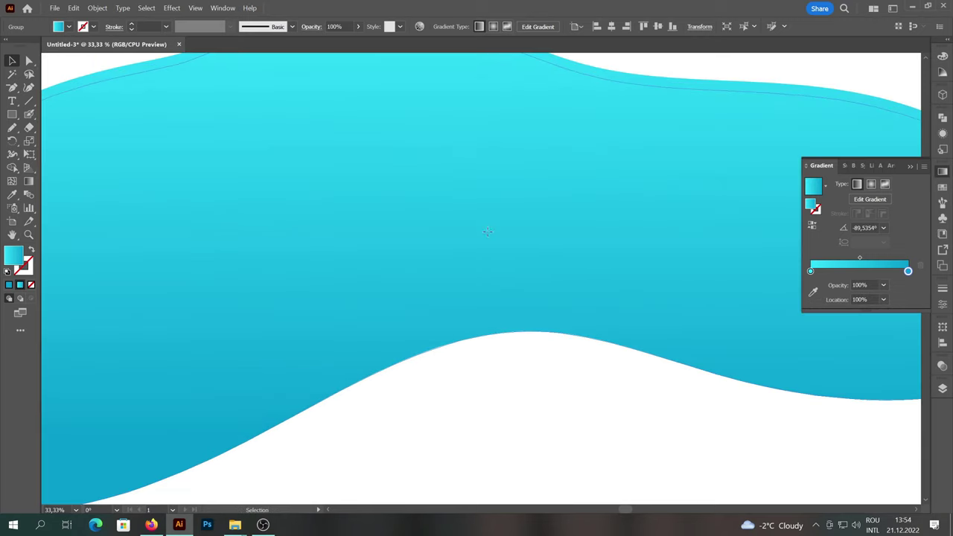
pyautogui.moveTo(487, 232); pyautogui.dragTo(493, 235)
pyautogui.scroll(-3, 484, 236)
pyautogui.rightClick(483, 237)
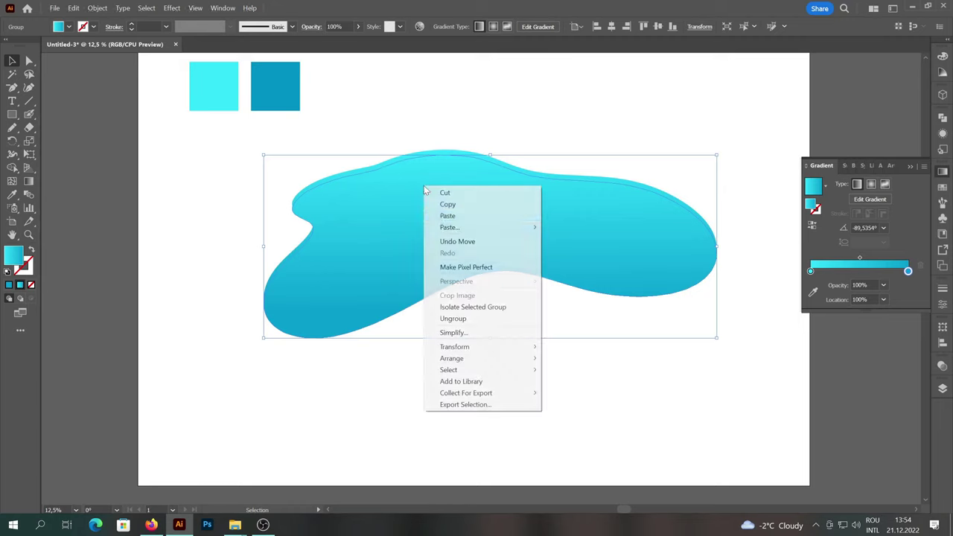
pyautogui.moveTo(484, 357)
pyautogui.click(574, 392)
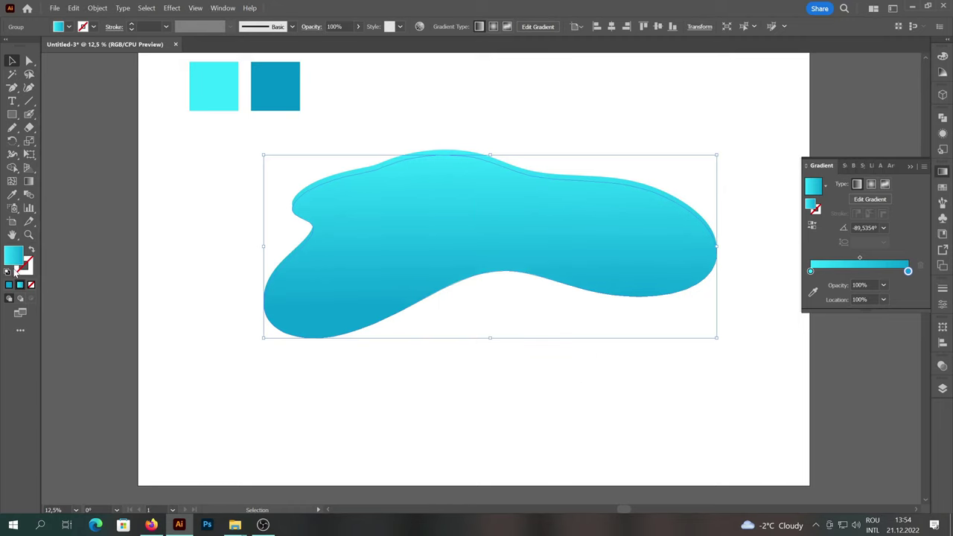
# Give the back copy a solid dark blue 007CBA fill to form the 3D edge.
pyautogui.click(9, 284)
pyautogui.doubleClick(14, 257)
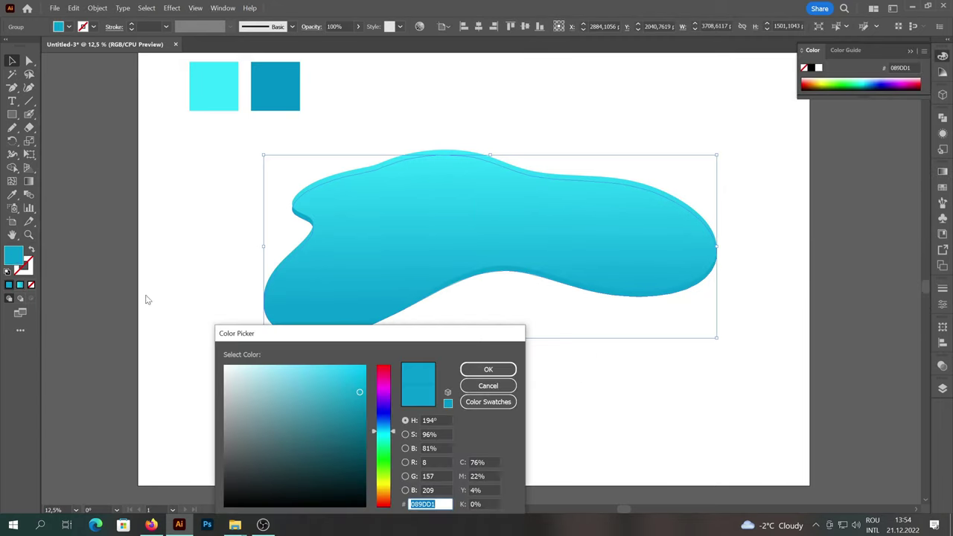
pyautogui.click(364, 402)
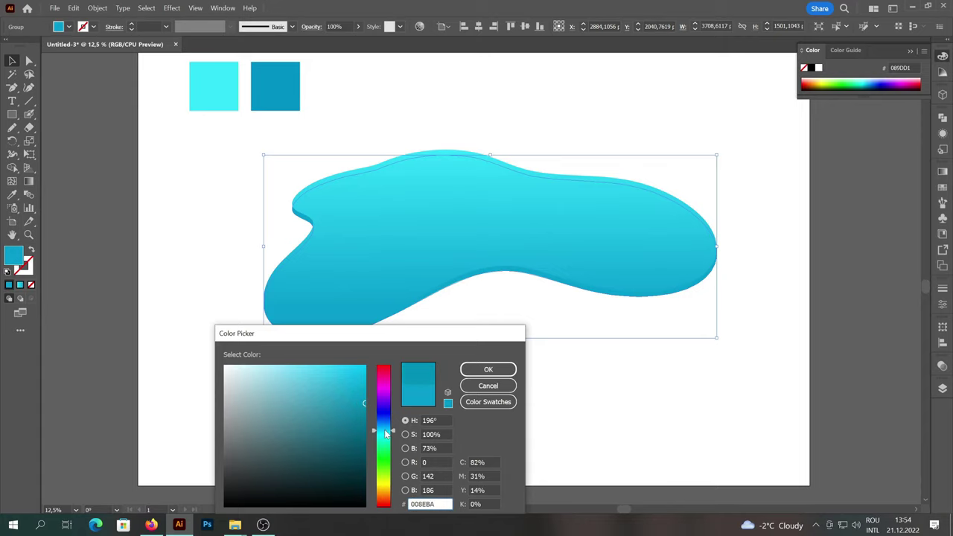
pyautogui.click(385, 434)
pyautogui.click(488, 370)
pyautogui.click(489, 361)
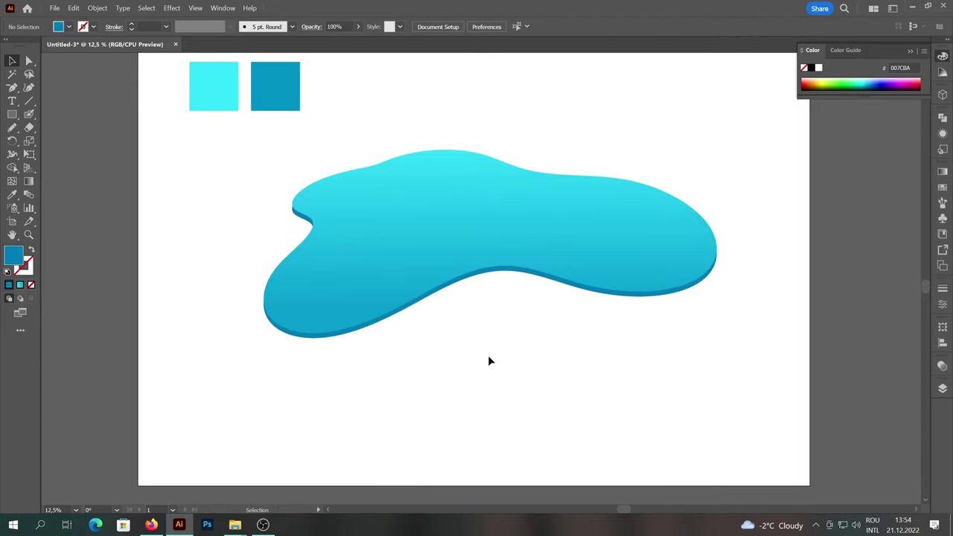
pyautogui.scroll(-2, 488, 358)
pyautogui.moveTo(486, 352); pyautogui.dragTo(438, 323)
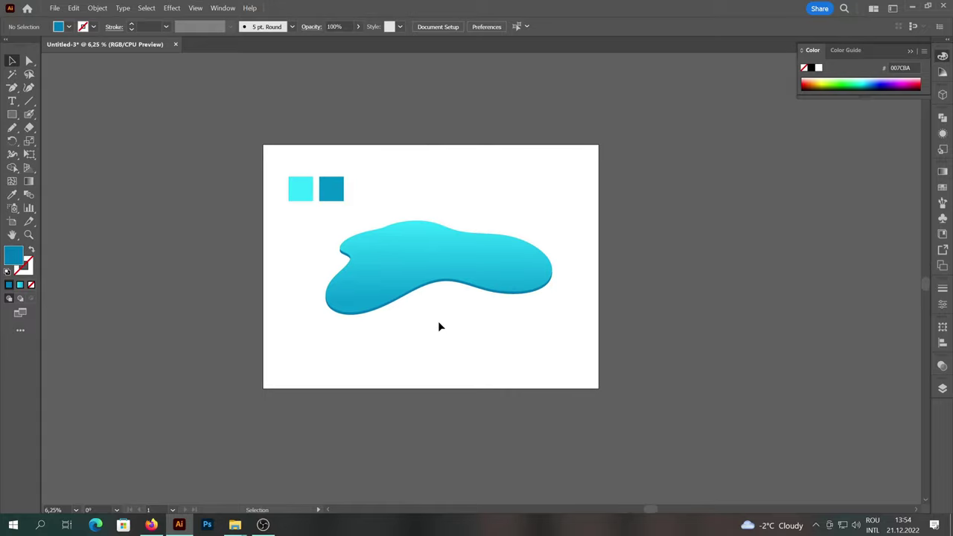
pyautogui.scroll(3, 439, 326)
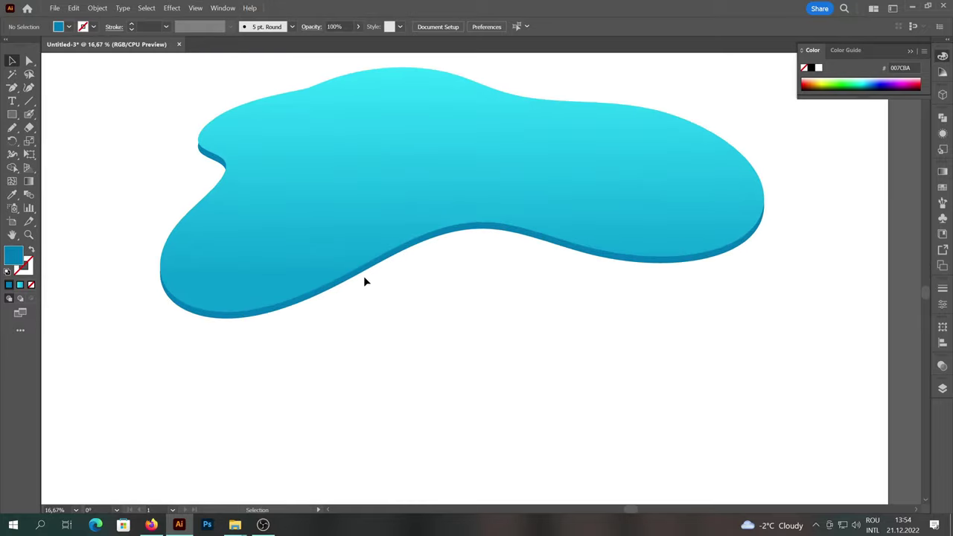
# Brighten the dark blue rim colour slightly and inspect the top face's gradient end stop.
pyautogui.click(369, 268)
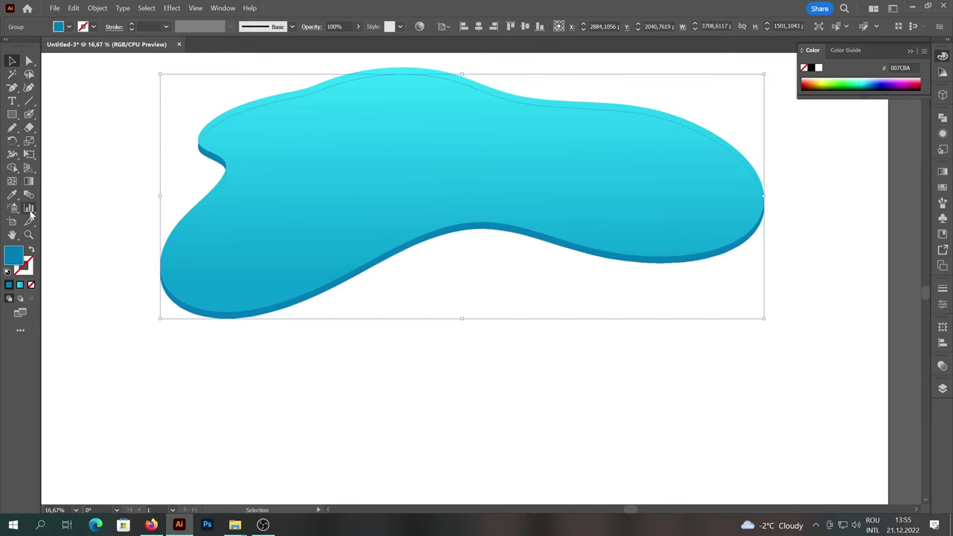
pyautogui.doubleClick(11, 255)
pyautogui.click(362, 395)
pyautogui.click(488, 369)
pyautogui.click(397, 185)
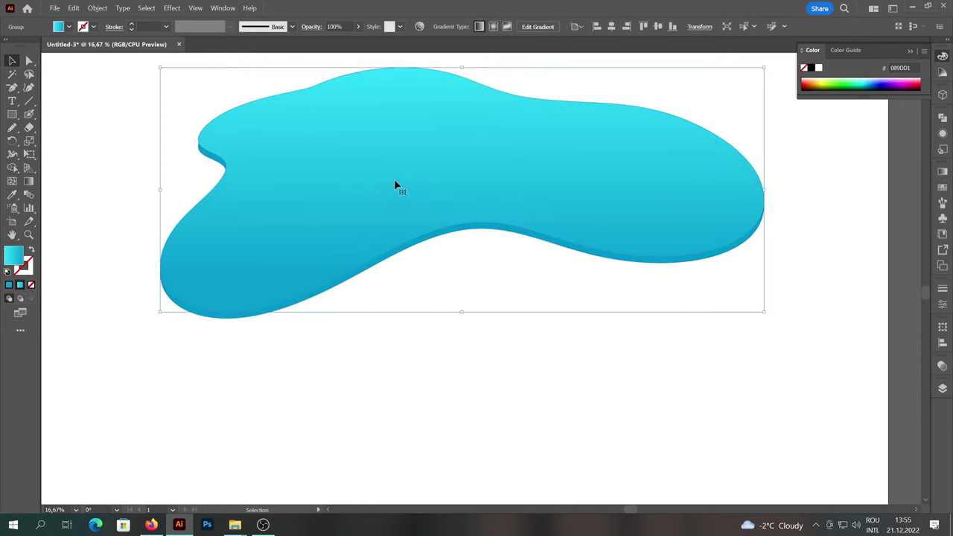
pyautogui.click(942, 172)
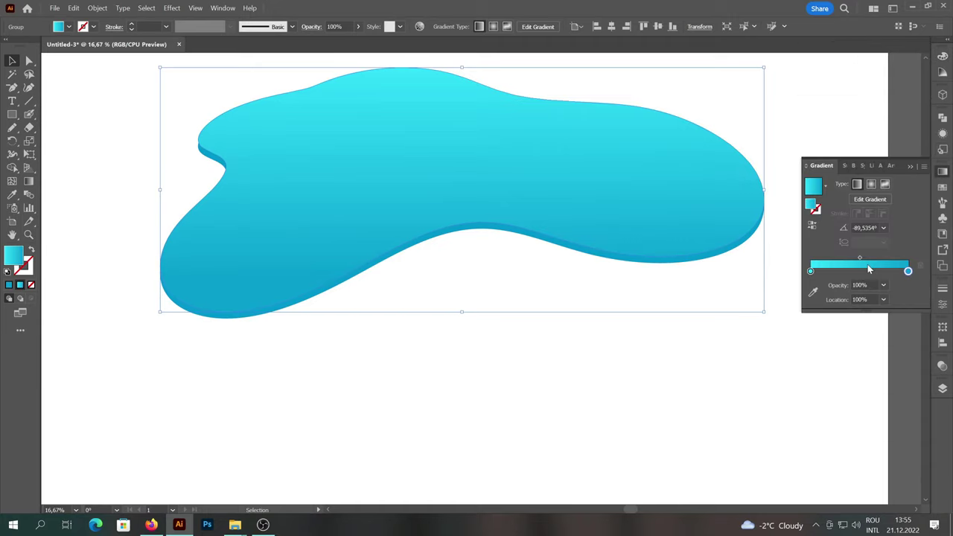
pyautogui.click(907, 271)
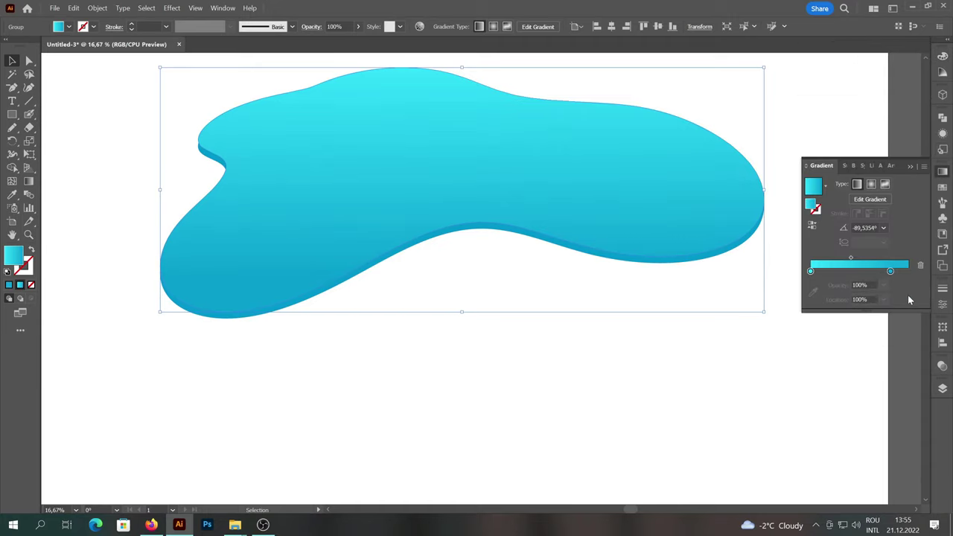
pyautogui.click(501, 367)
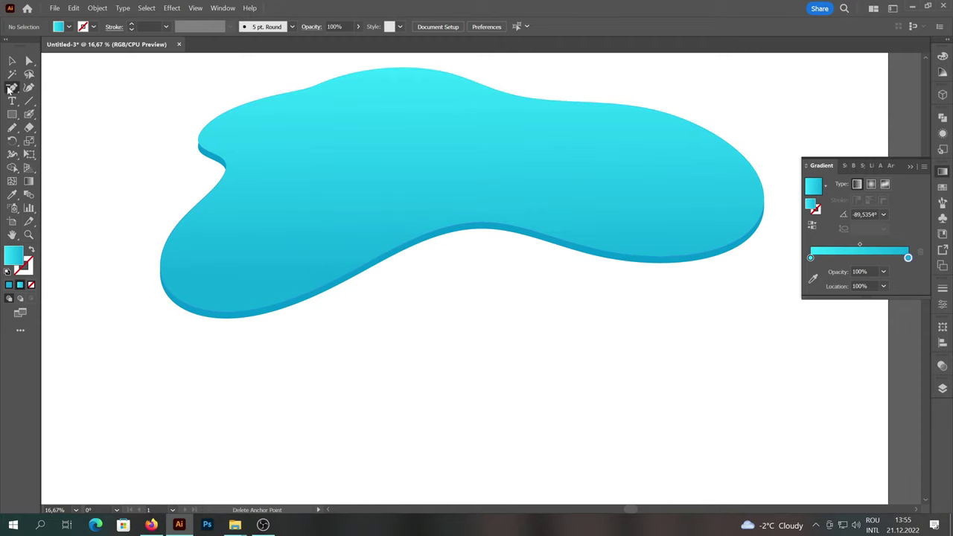
# Draw a Pen-tool patch over the puddle's left notch and fill it with the side band's blue.
pyautogui.moveTo(12, 87); pyautogui.dragTo(53, 87)
pyautogui.moveTo(98, 123); pyautogui.dragTo(114, 128)
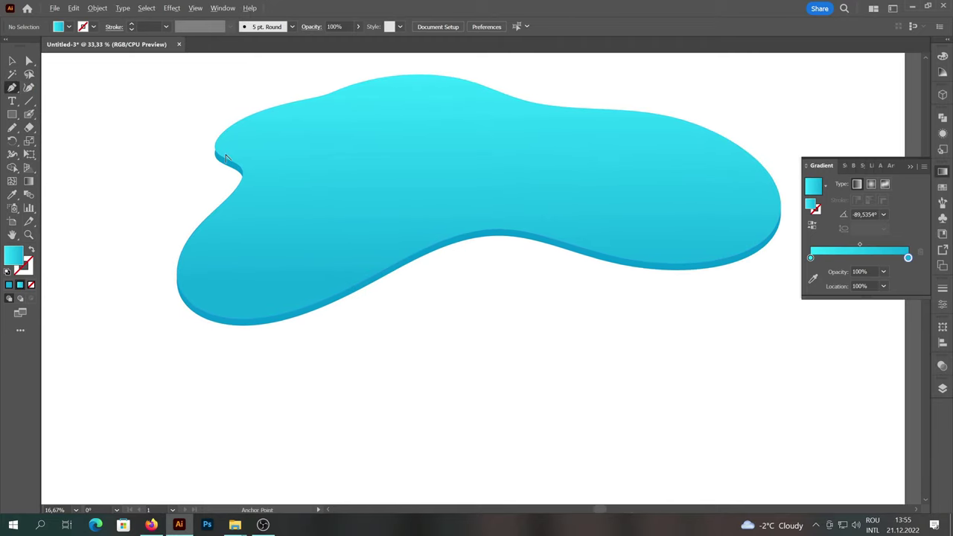
pyautogui.scroll(5, 192, 131)
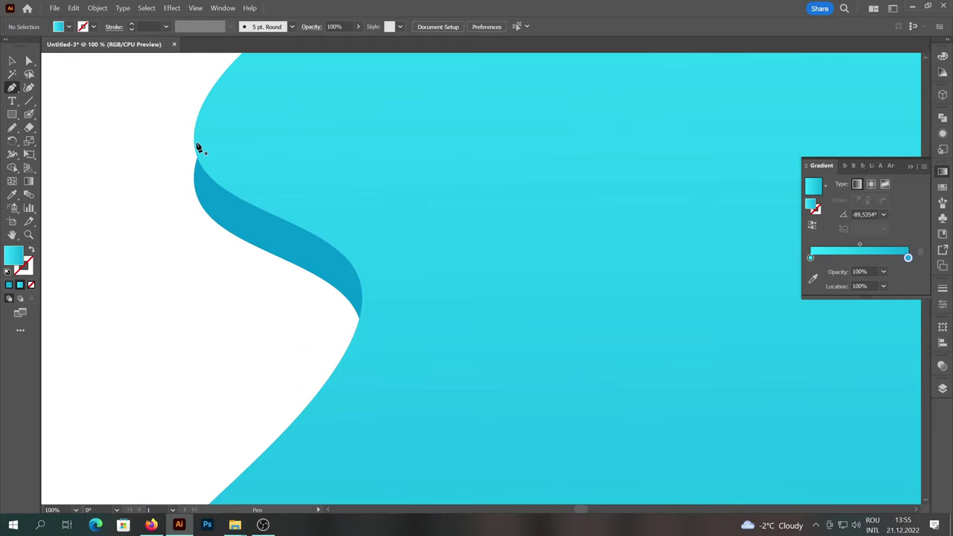
pyautogui.click(195, 143)
pyautogui.click(195, 185)
pyautogui.moveTo(232, 197); pyautogui.dragTo(251, 155)
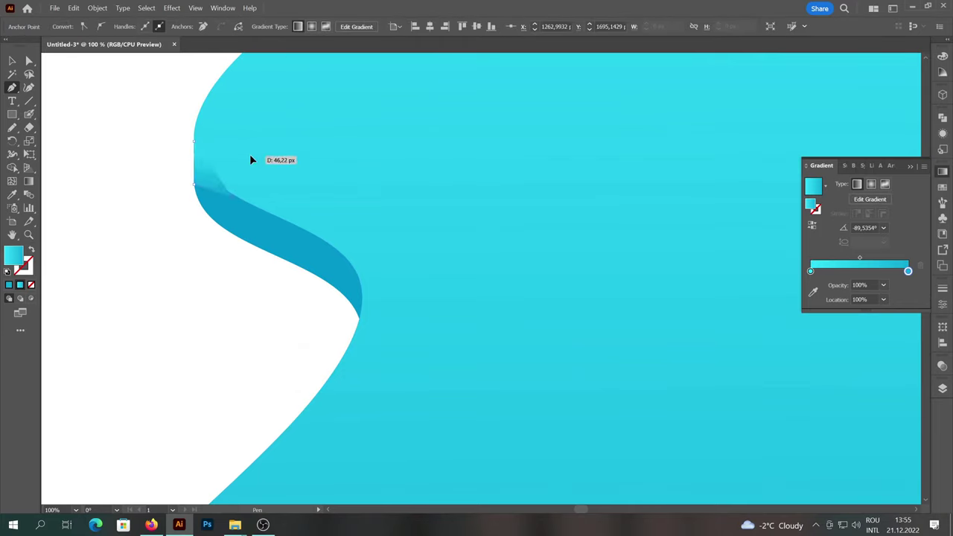
pyautogui.click(196, 141)
pyautogui.click(11, 194)
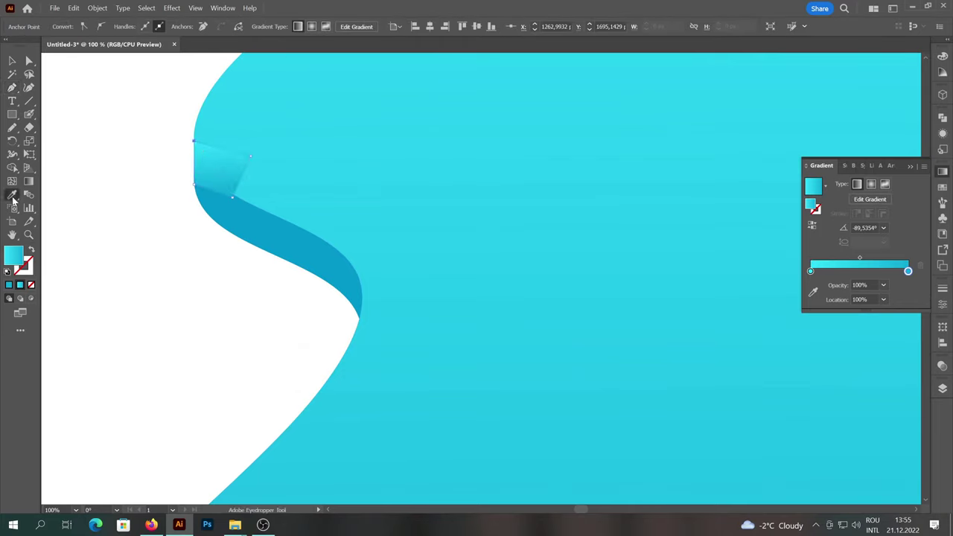
pyautogui.click(254, 219)
# Nudge the patch's left anchor with Direct Selection to close the gap, then fit the artboard.
pyautogui.click(12, 60)
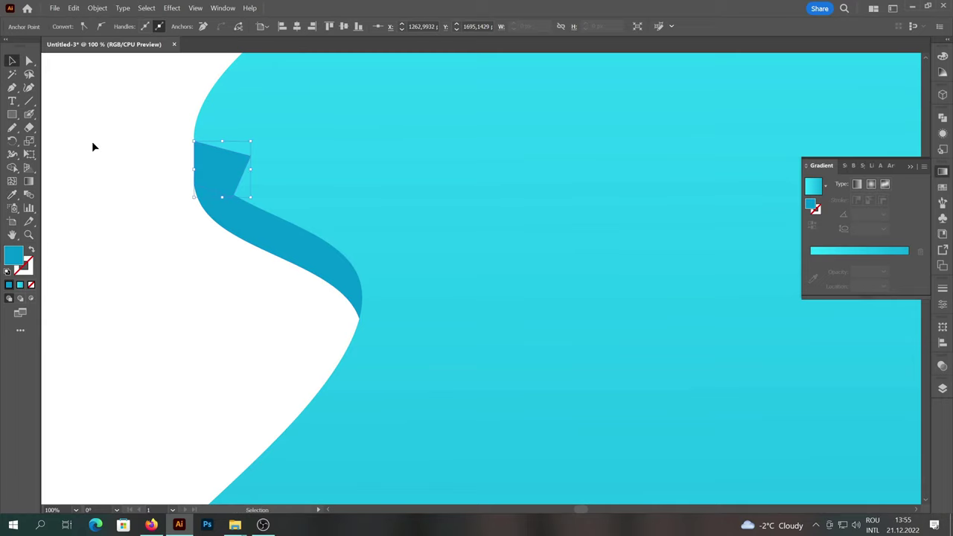
pyautogui.click(93, 141)
pyautogui.scroll(6, 151, 149)
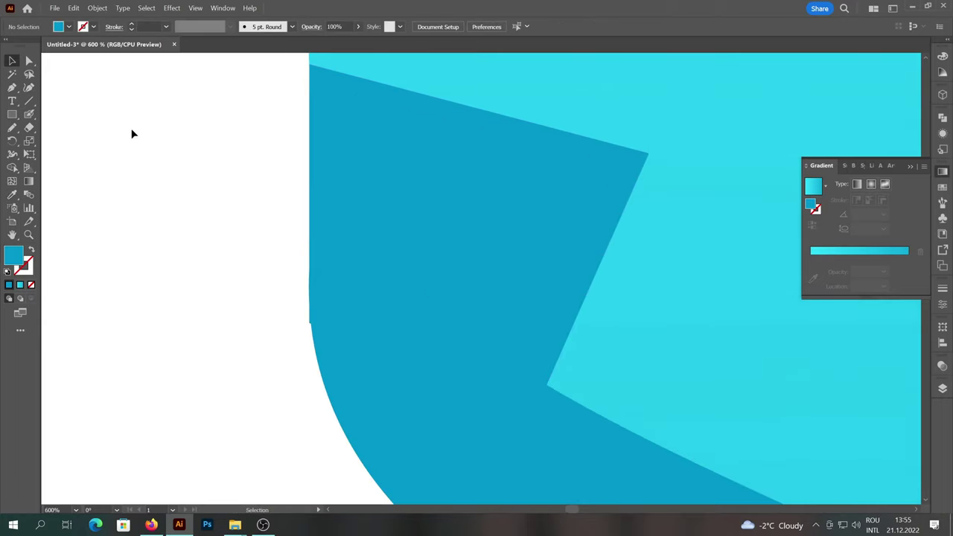
pyautogui.click(29, 60)
pyautogui.click(313, 320)
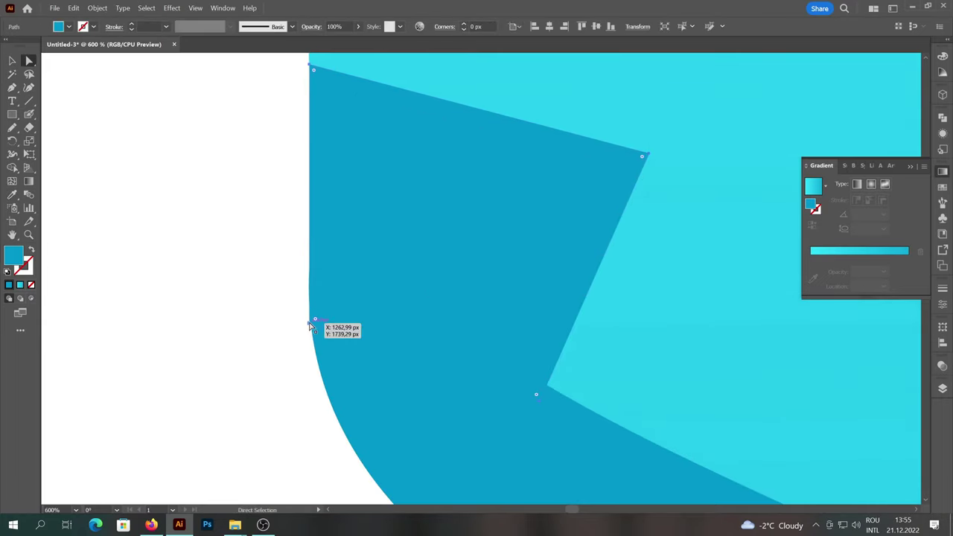
pyautogui.moveTo(311, 325); pyautogui.dragTo(313, 306)
pyautogui.moveTo(243, 193); pyautogui.dragTo(240, 344)
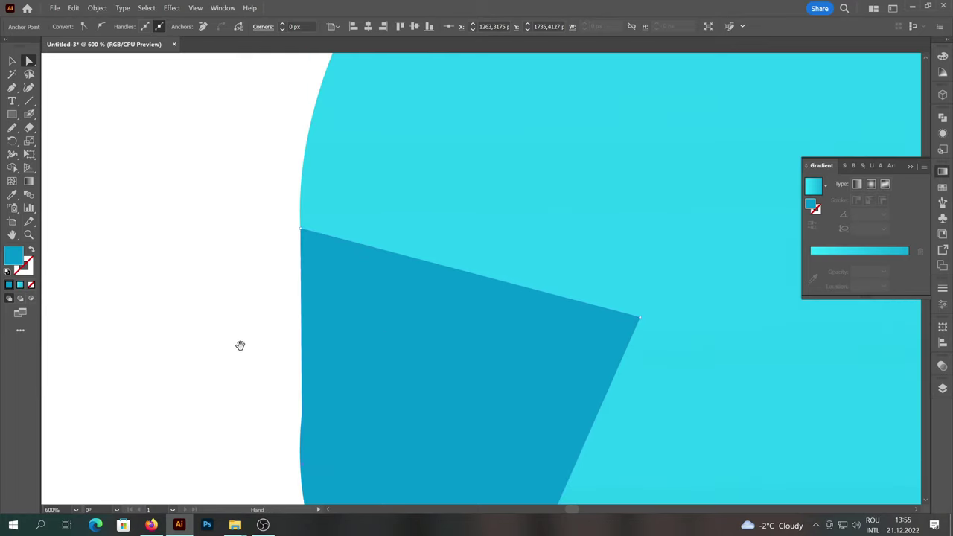
pyautogui.scroll(2, 279, 215)
pyautogui.click(261, 245)
pyautogui.scroll(-4, 253, 225)
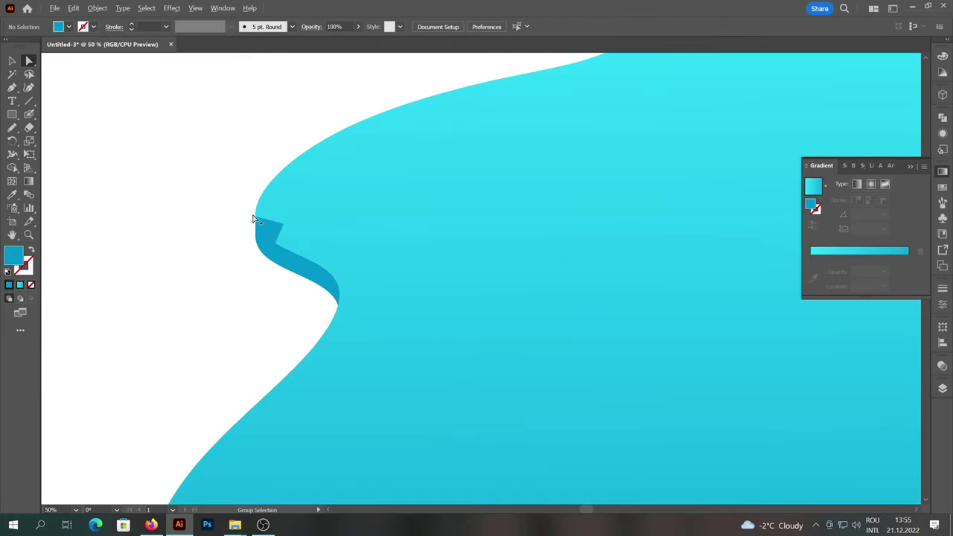
pyautogui.hotkey('ctrl', '0')
# Undo the stray edit and draw a closed Pen-tool patch across the puddle's right rim gap.
pyautogui.scroll(8, 570, 251)
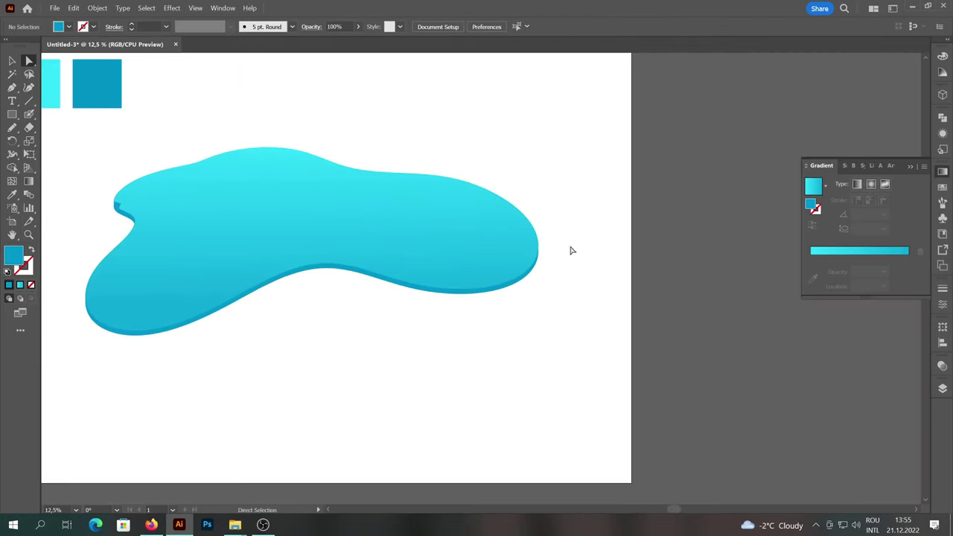
pyautogui.hotkey('ctrl', 'z')
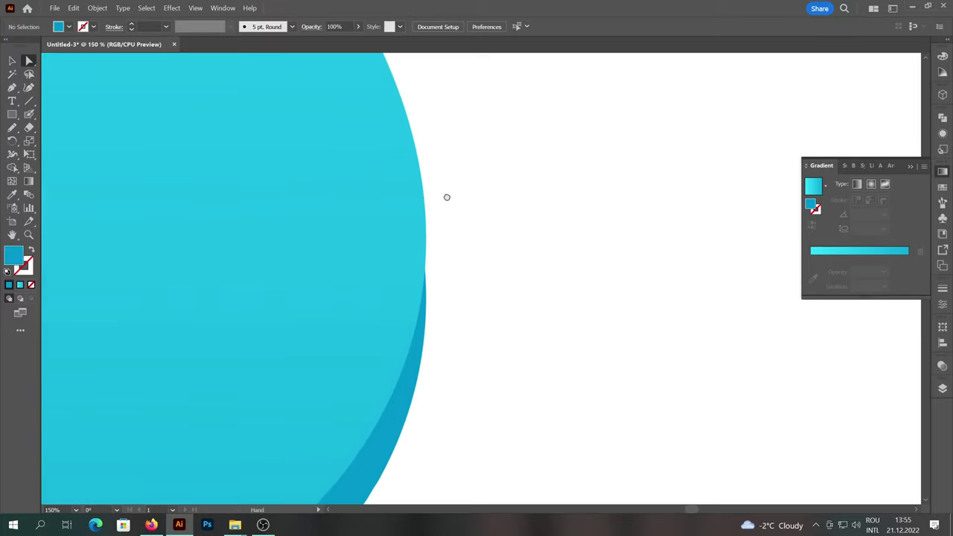
pyautogui.hotkey('shift', 'c')
pyautogui.scroll(2, 457, 249)
pyautogui.press('p')
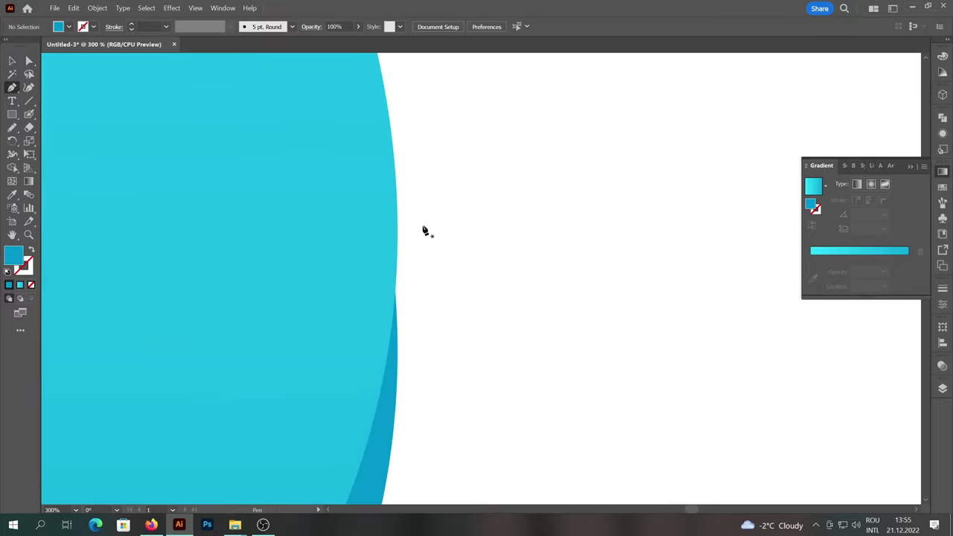
pyautogui.click(398, 220)
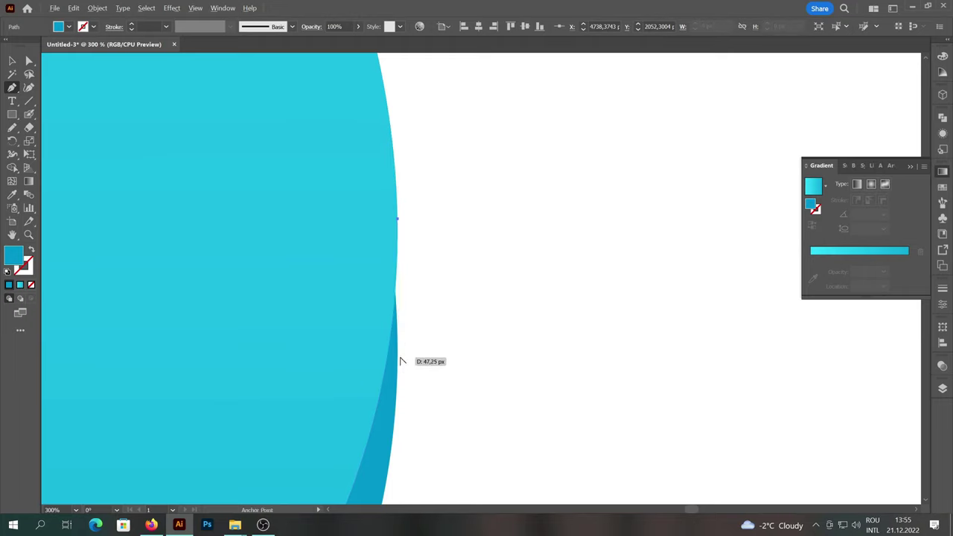
pyautogui.scroll(2, 396, 368)
pyautogui.click(387, 378)
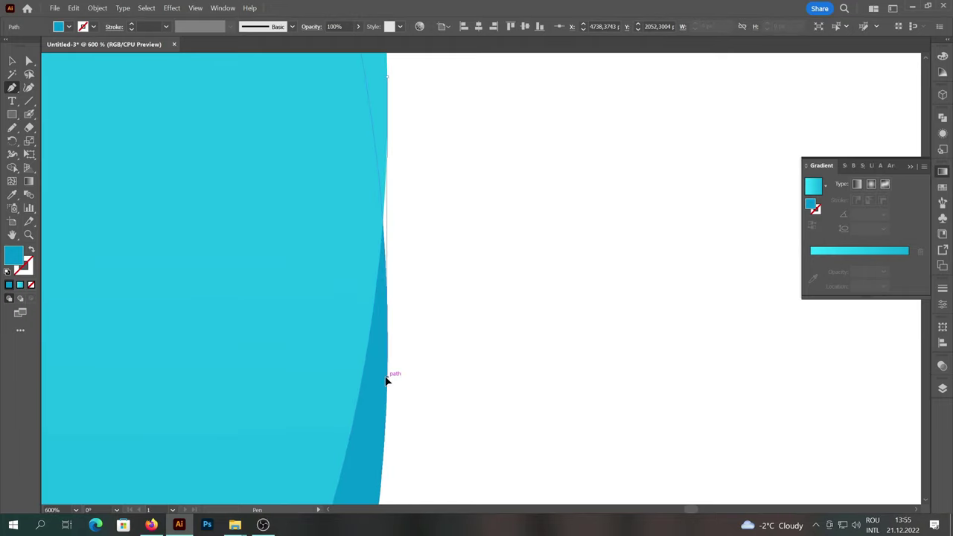
pyautogui.click(311, 160)
pyautogui.click(388, 78)
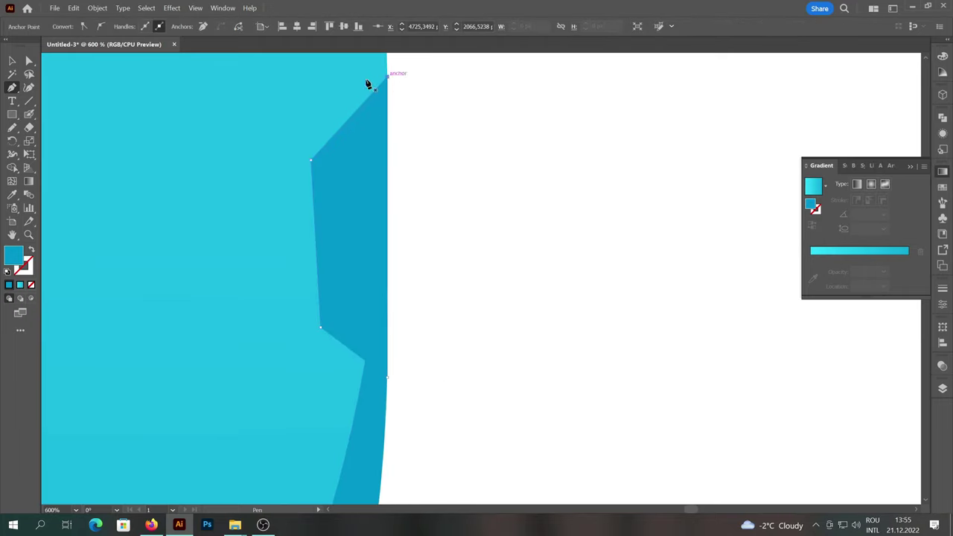
# Align the right patch's anchors to the blob edge with Direct Selection, then view at actual size.
pyautogui.click(28, 62)
pyautogui.scroll(2, 351, 377)
pyautogui.scroll(3, 405, 379)
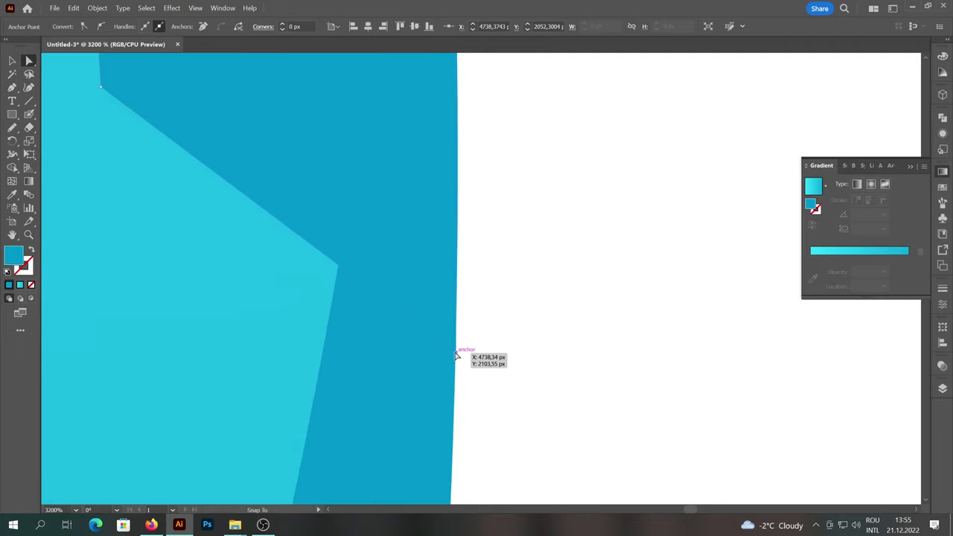
pyautogui.scroll(-4, 457, 357)
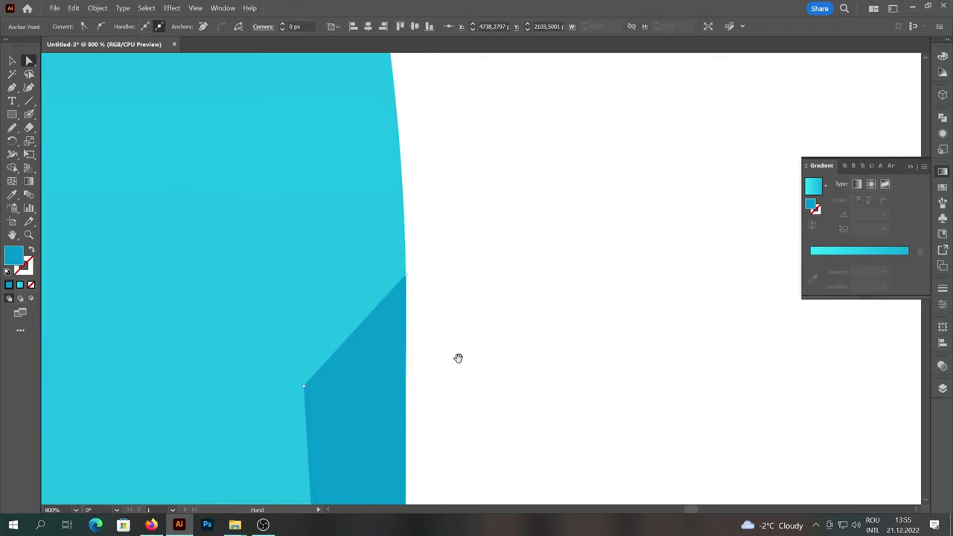
pyautogui.scroll(5, 415, 285)
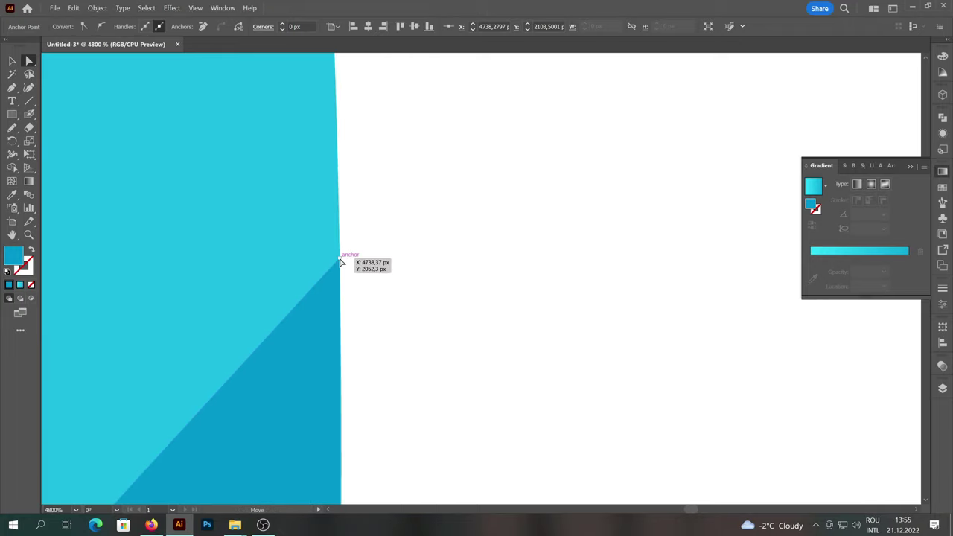
pyautogui.click(454, 266)
pyautogui.hotkey('ctrl', '1')
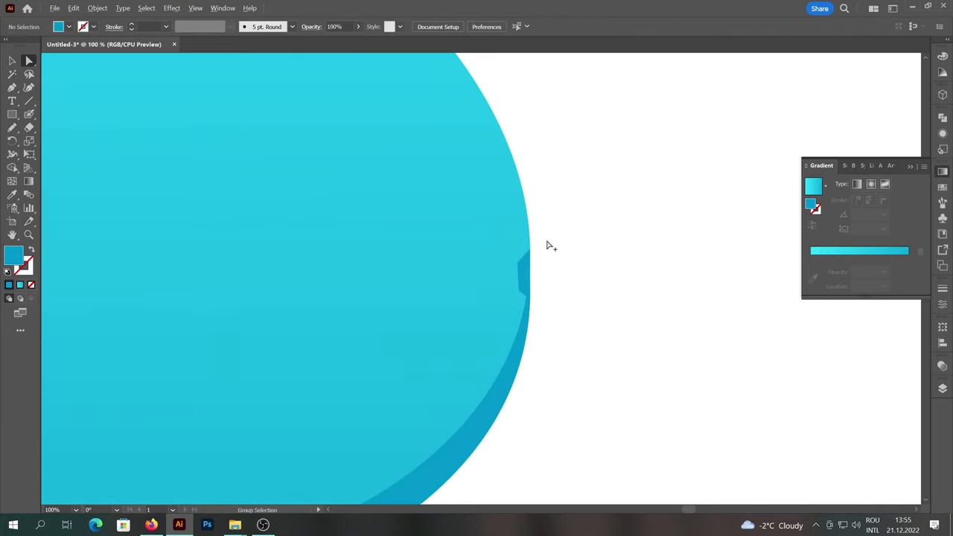
pyautogui.scroll(-5, 550, 245)
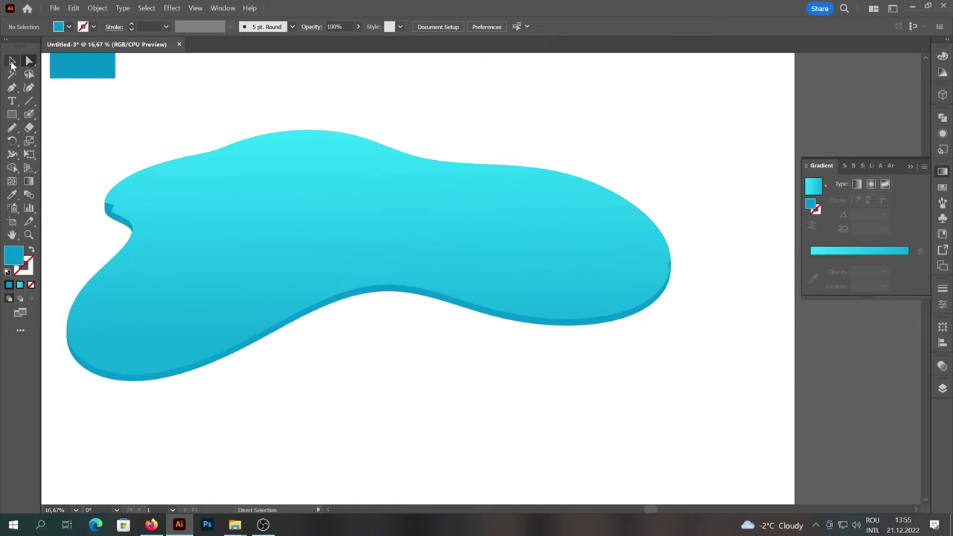
# Bring the puddle group to the front with Arrange > Bring to Front.
pyautogui.click(12, 63)
pyautogui.rightClick(263, 229)
pyautogui.moveTo(313, 402)
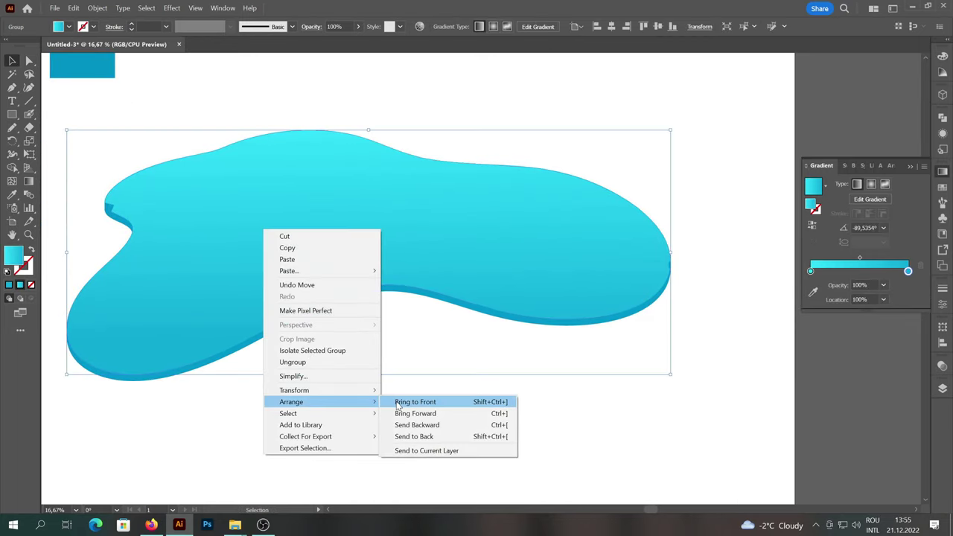
pyautogui.click(397, 403)
# Marquee-select the puddle and all its patches and Unite them in Pathfinder.
pyautogui.moveTo(77, 115); pyautogui.dragTo(740, 402)
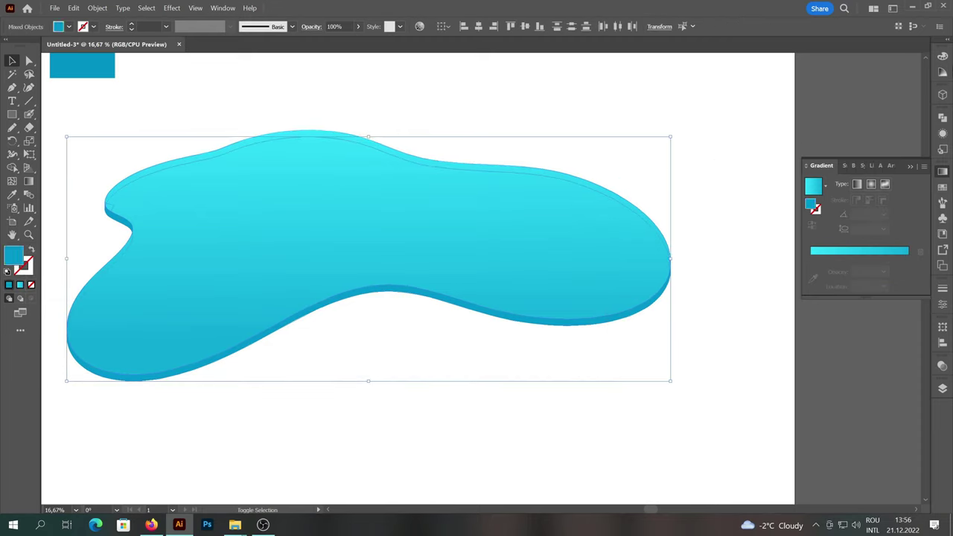
pyautogui.click(942, 115)
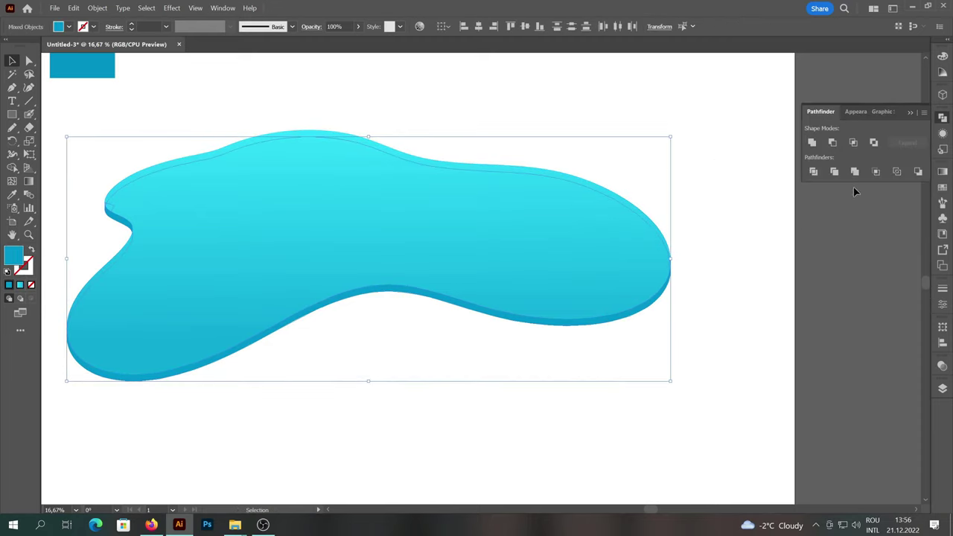
pyautogui.click(813, 143)
pyautogui.click(374, 440)
pyautogui.hscroll(-3, 389, 407)
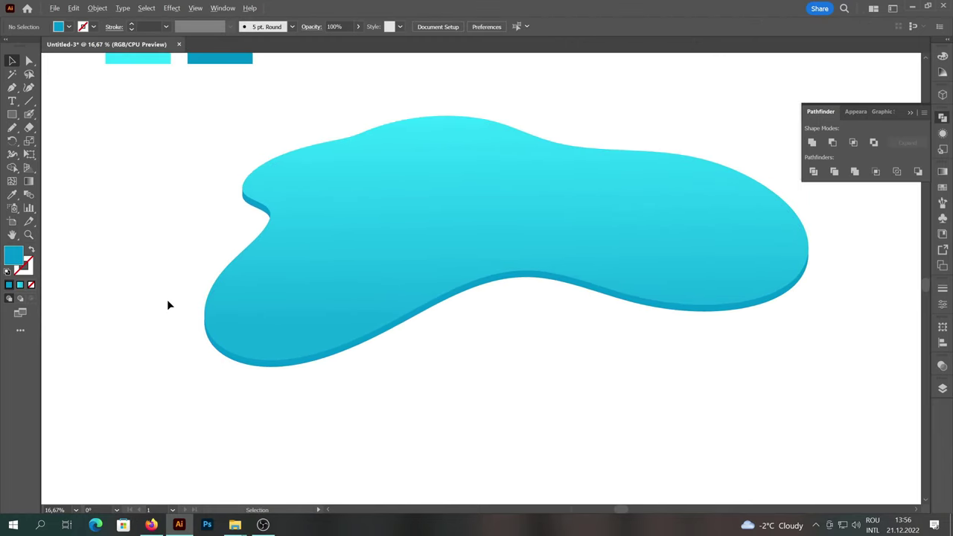
pyautogui.scroll(3, 167, 299)
pyautogui.scroll(-3, 213, 312)
pyautogui.scroll(2, 298, 344)
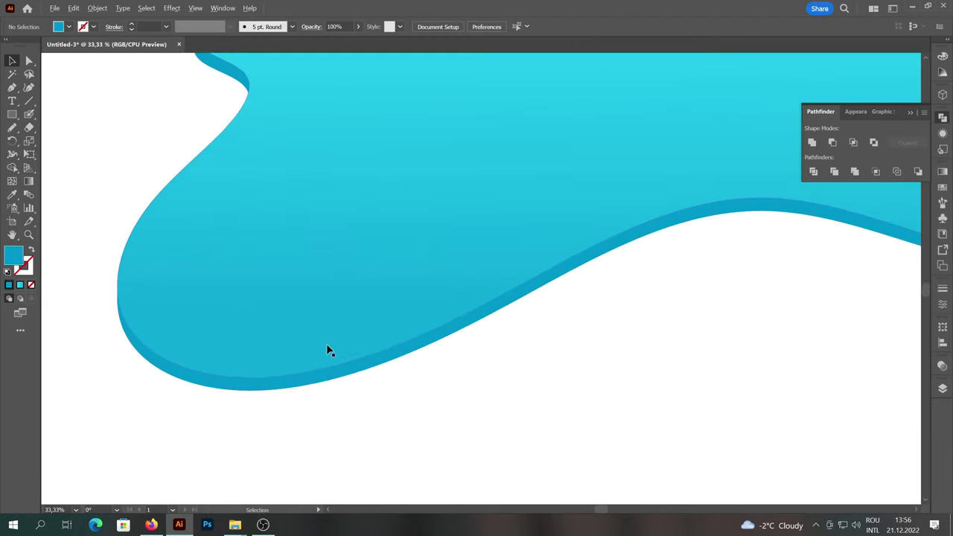
# Divide the puddle shape with Pathfinder and ungroup the resulting pieces.
pyautogui.scroll(2, 329, 351)
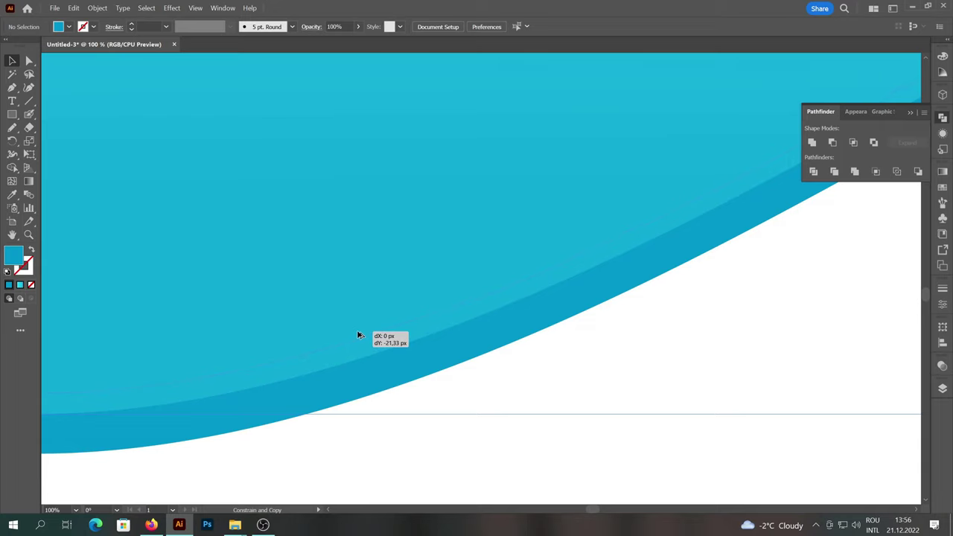
pyautogui.click(376, 344)
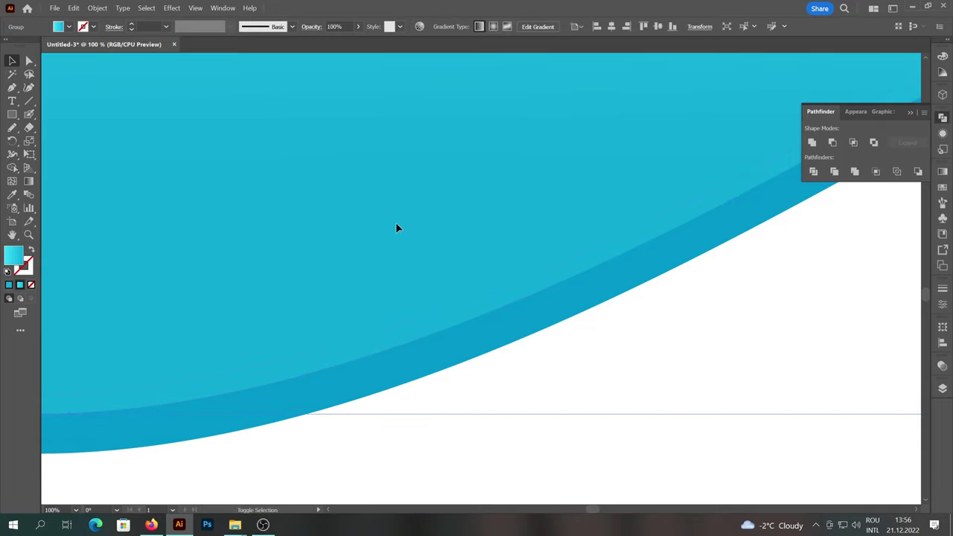
pyautogui.click(813, 172)
pyautogui.rightClick(563, 197)
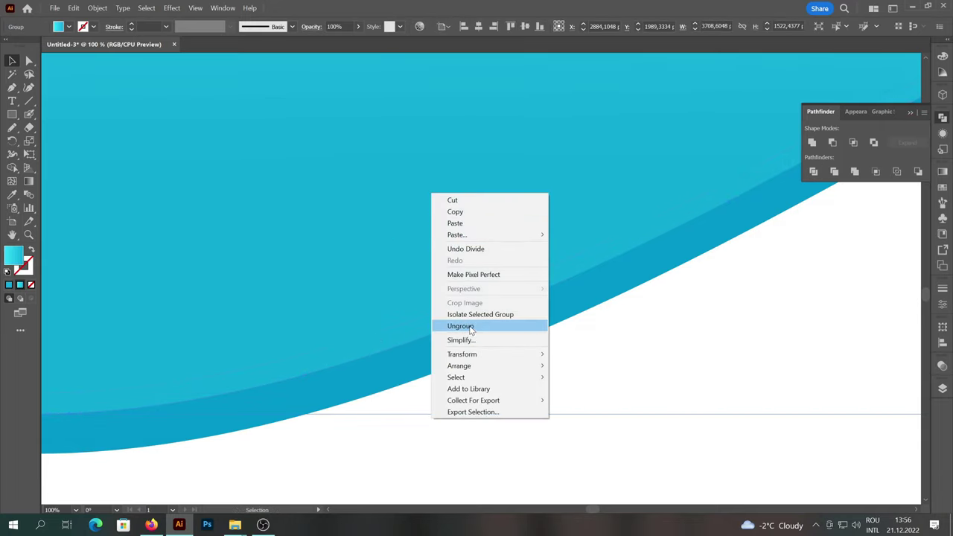
pyautogui.click(471, 327)
pyautogui.click(480, 315)
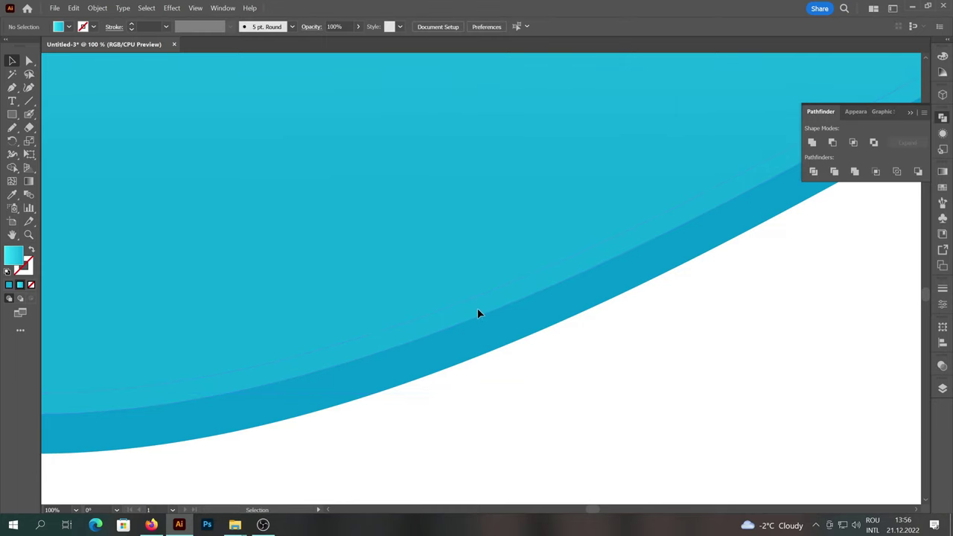
# Give the thin front edge strip a white fill using the Eyedropper.
pyautogui.click(479, 313)
pyautogui.click(12, 194)
pyautogui.hotkey('ctrl', '-')
pyautogui.hotkey('ctrl', '-')
pyautogui.hotkey('ctrl', '-')
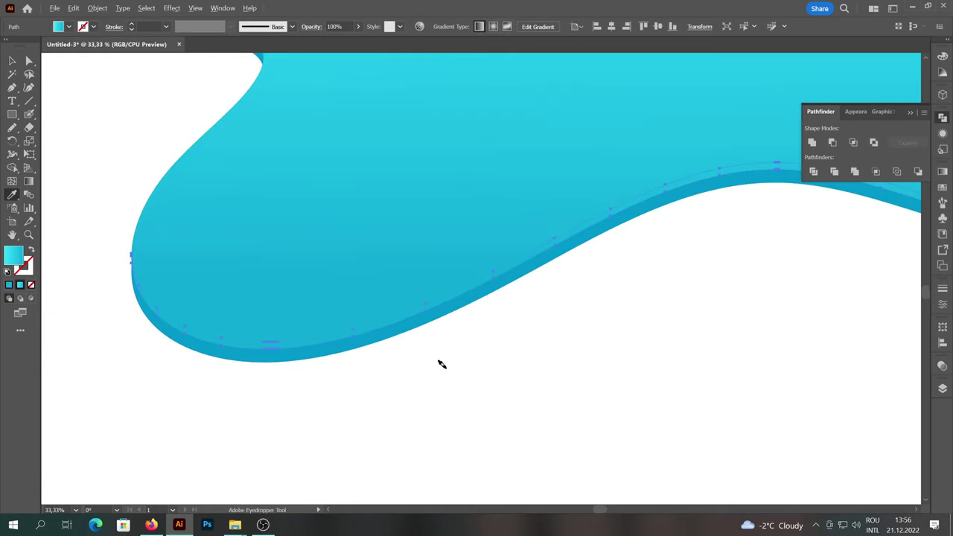
pyautogui.click(441, 364)
pyautogui.hotkey('ctrl', '-')
pyautogui.hotkey('ctrl', '-')
pyautogui.hotkey('ctrl', '-')
pyautogui.hotkey('ctrl', '-')
pyautogui.keyDown('alt'); pyautogui.scroll(1, 334, 414); pyautogui.keyUp('alt')
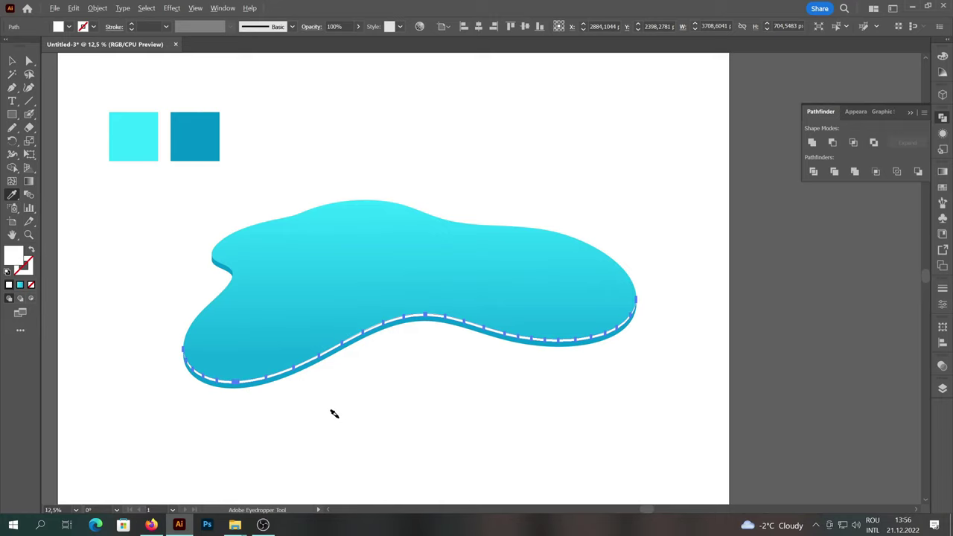
# Set the edge strip to Overlay blend mode at 30% opacity.
pyautogui.click(358, 27)
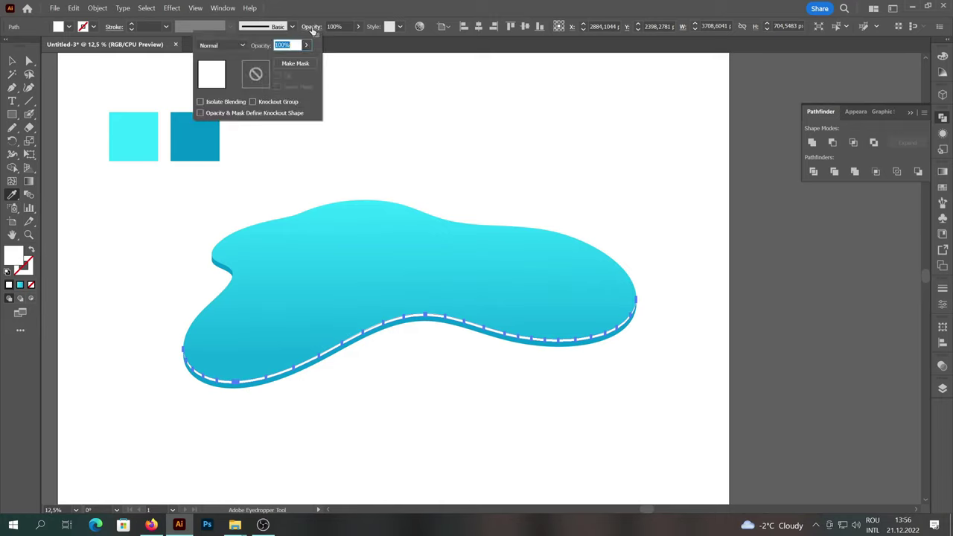
pyautogui.click(229, 45)
pyautogui.click(217, 157)
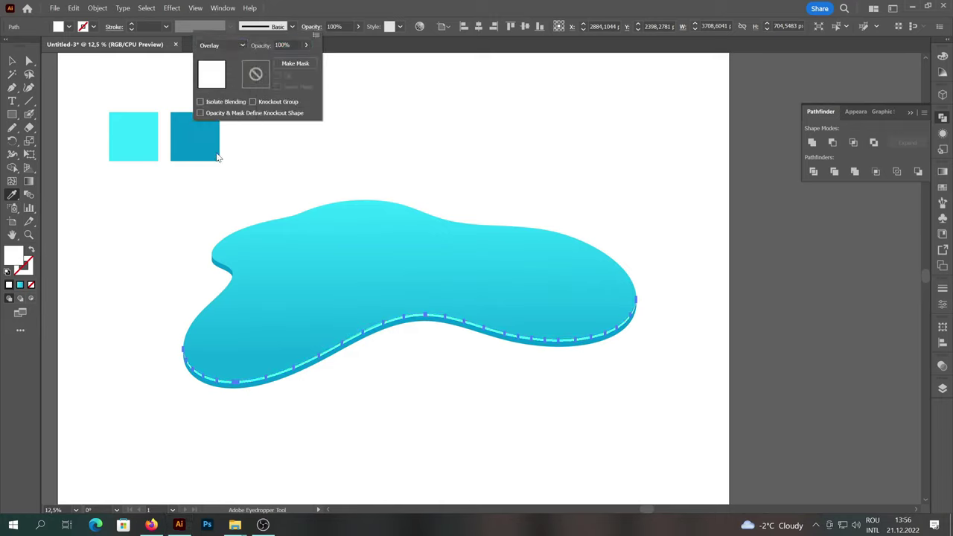
pyautogui.click(358, 27)
pyautogui.moveTo(358, 40); pyautogui.dragTo(328, 40)
pyautogui.click(339, 27)
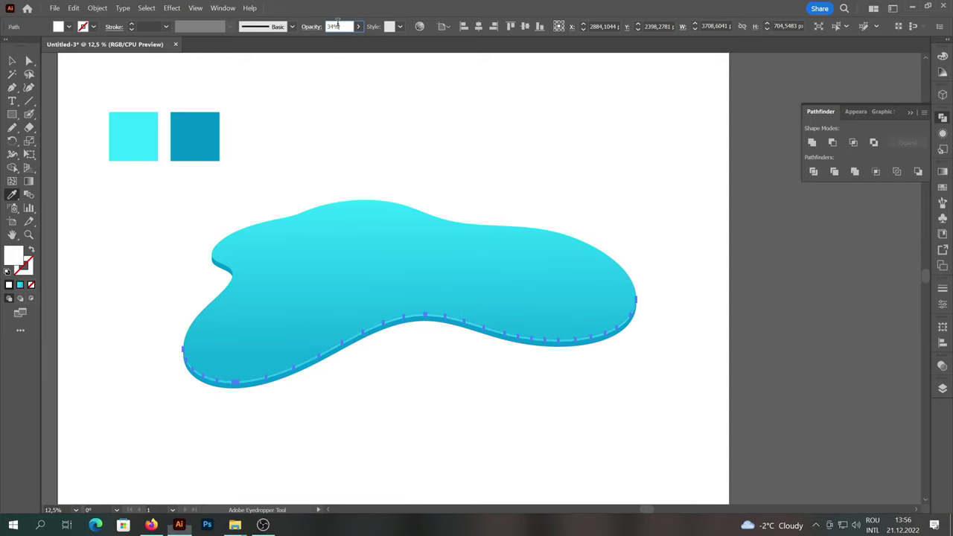
pyautogui.click(12, 61)
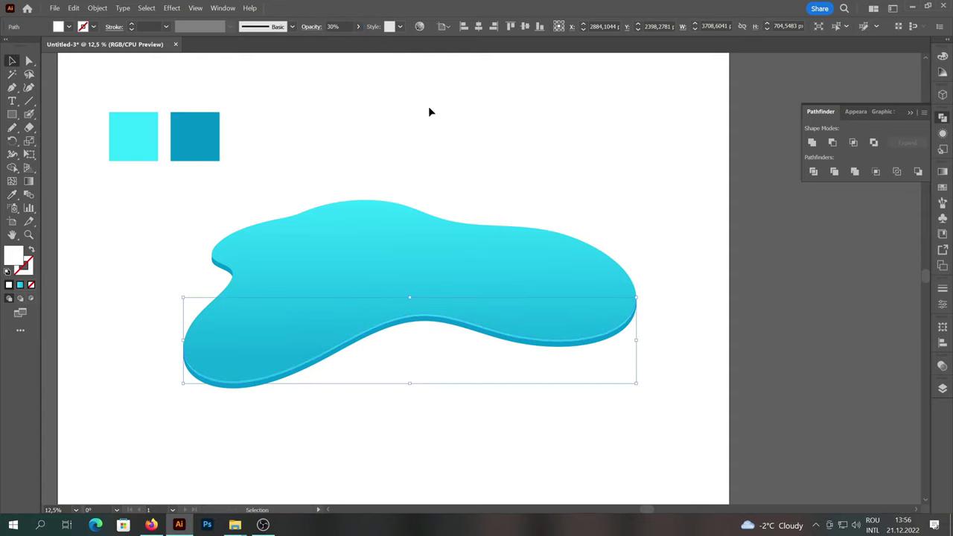
pyautogui.click(428, 106)
pyautogui.moveTo(449, 136); pyautogui.dragTo(523, 131)
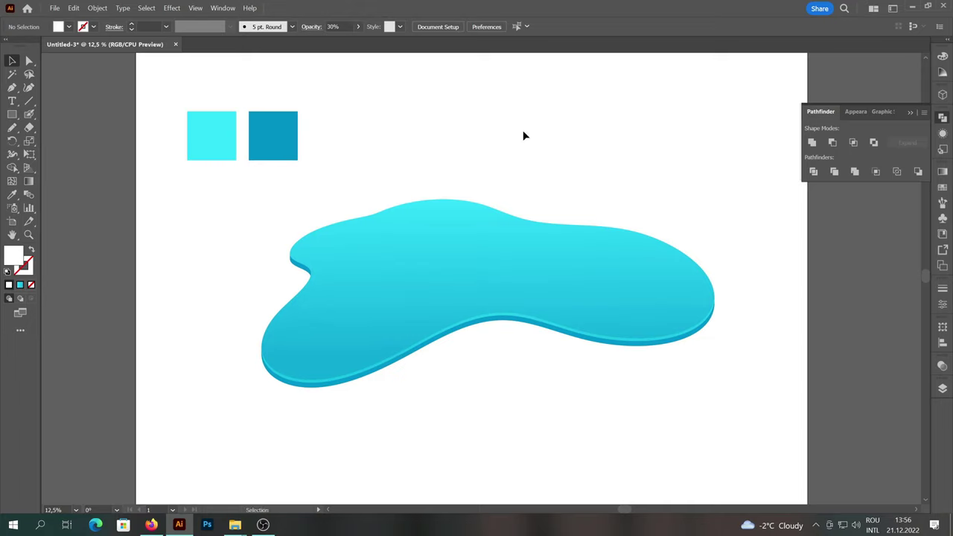
# Draw a closed Pencil curve around the puddle's top and left edge.
pyautogui.press('n')
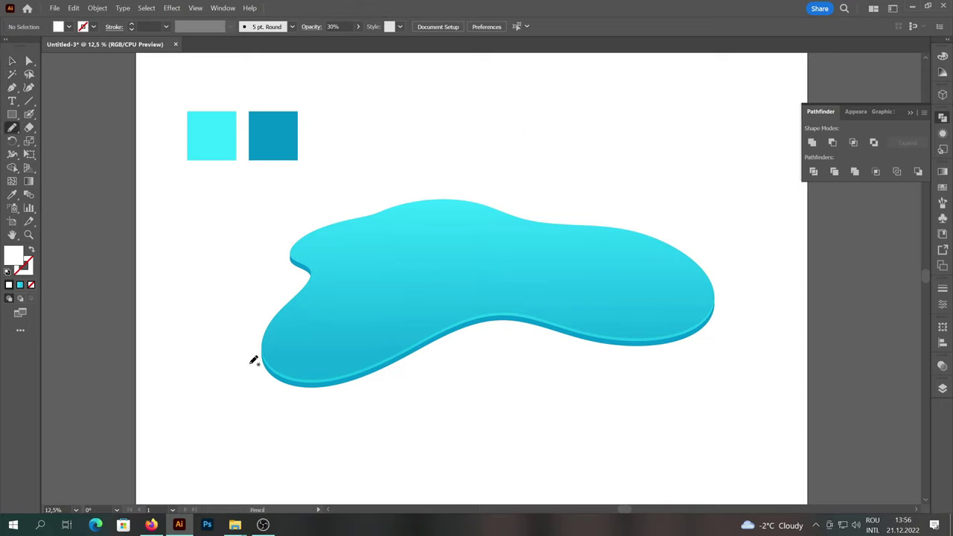
pyautogui.moveTo(266, 381); pyautogui.dragTo(276, 338)
pyautogui.moveTo(376, 226); pyautogui.dragTo(459, 211)
pyautogui.moveTo(659, 249)
pyautogui.mouseDown()
pyautogui.moveTo(700, 312)
pyautogui.moveTo(590, 389)
pyautogui.moveTo(727, 359)
pyautogui.moveTo(680, 203)
pyautogui.moveTo(357, 182)
pyautogui.moveTo(264, 382)
pyautogui.mouseUp()
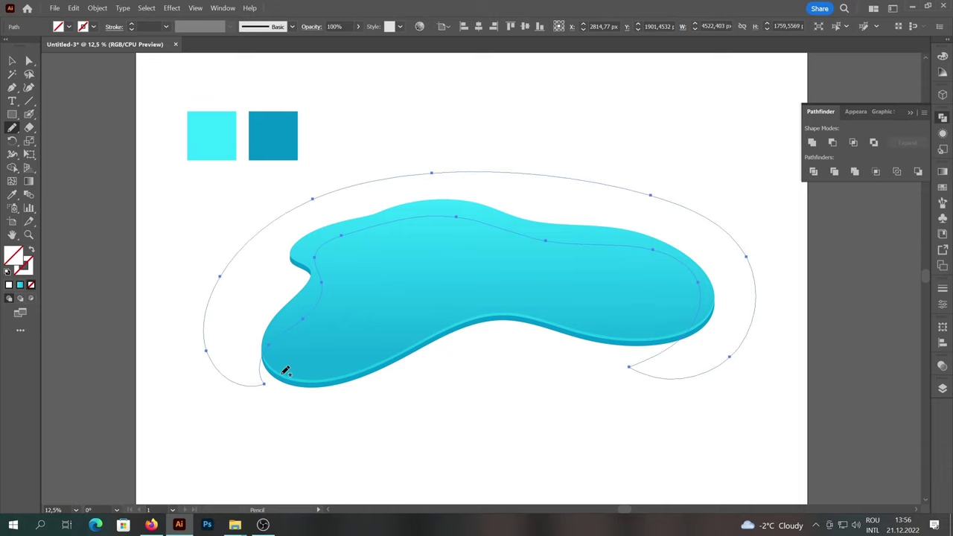
# Apply the white translucent highlight style and trim away the part outside the puddle with Shape Builder.
pyautogui.press('i')
pyautogui.click(314, 375)
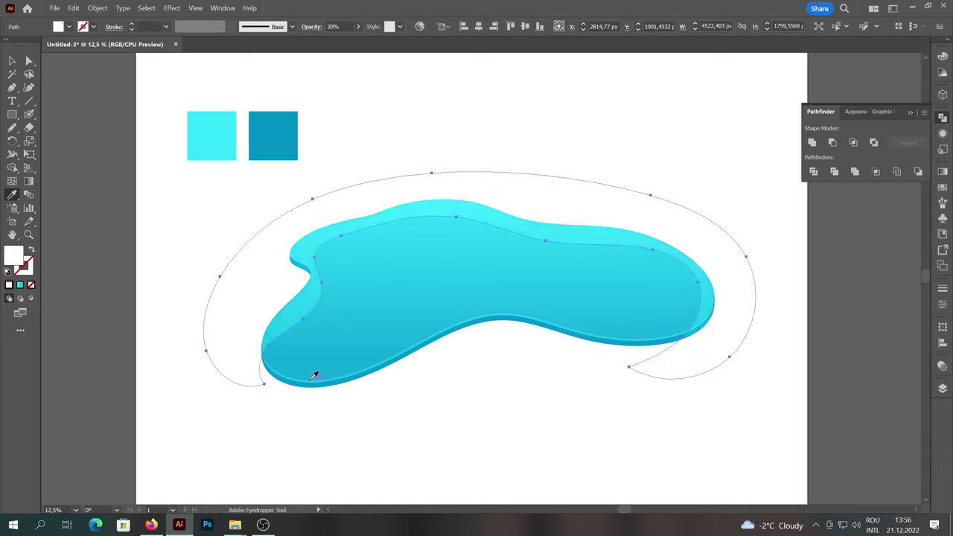
pyautogui.click(12, 60)
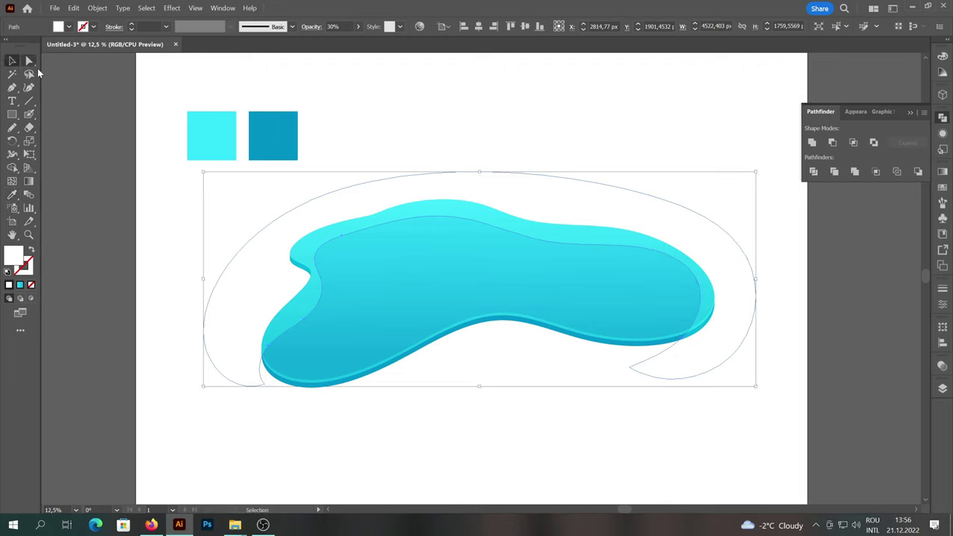
pyautogui.keyDown('shift'); pyautogui.click(365, 265); pyautogui.keyUp('shift')
pyautogui.click(12, 167)
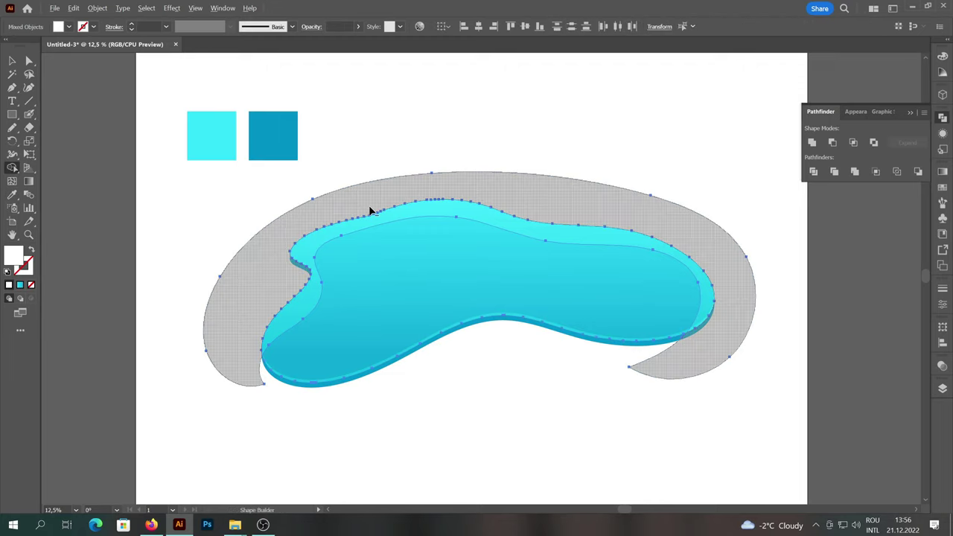
pyautogui.keyDown('alt'); pyautogui.click(368, 204); pyautogui.keyUp('alt')
pyautogui.click(11, 61)
pyautogui.click(505, 105)
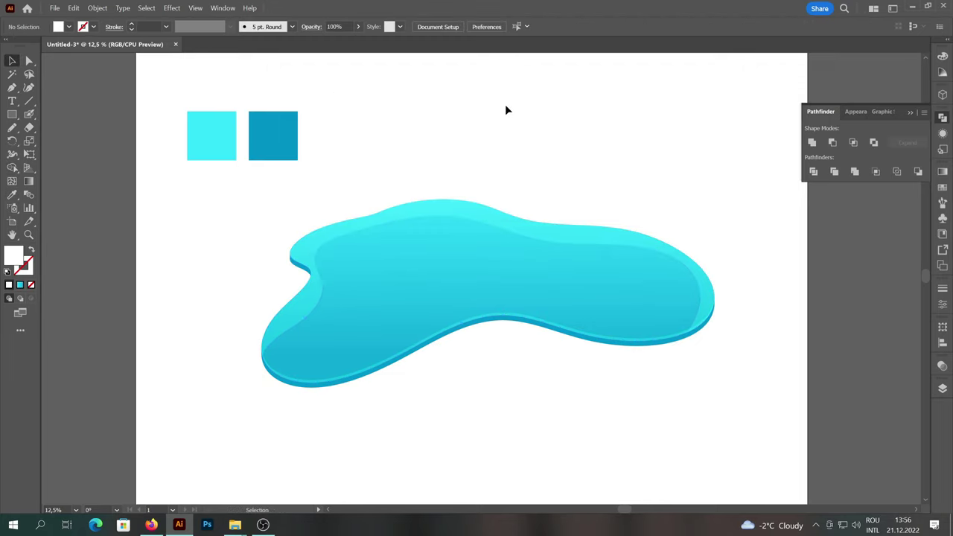
# Change the highlight band's blend mode to a brighter one in Transparency.
pyautogui.click(409, 208)
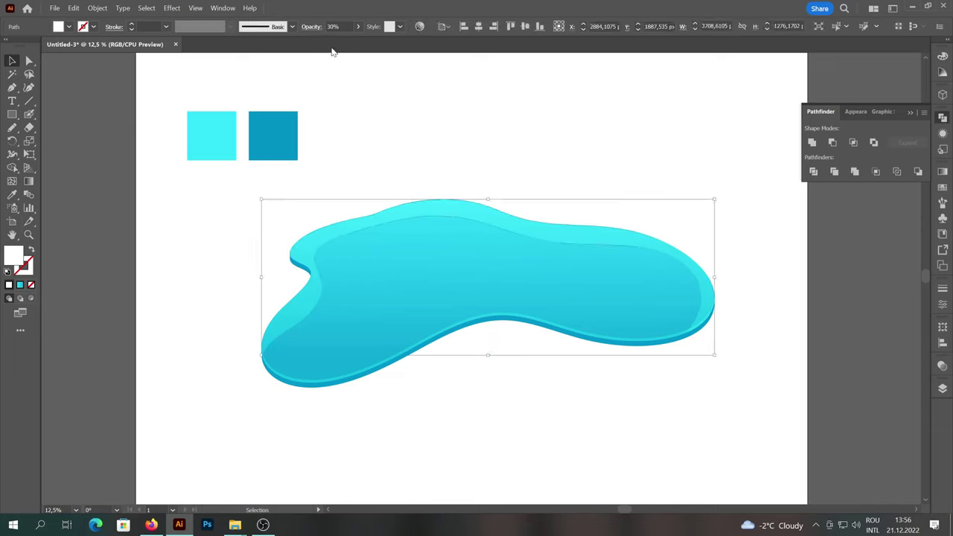
pyautogui.click(308, 30)
pyautogui.click(216, 40)
pyautogui.click(216, 151)
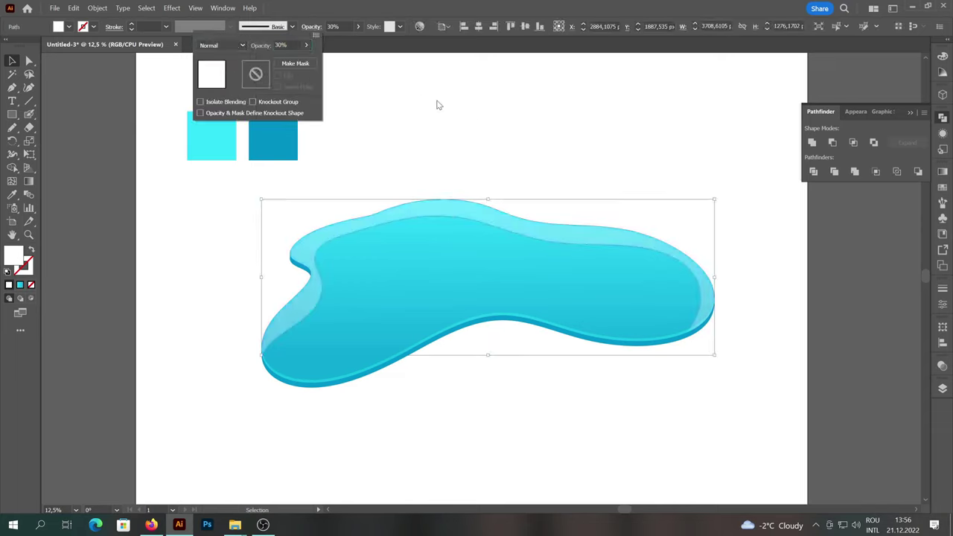
pyautogui.click(416, 108)
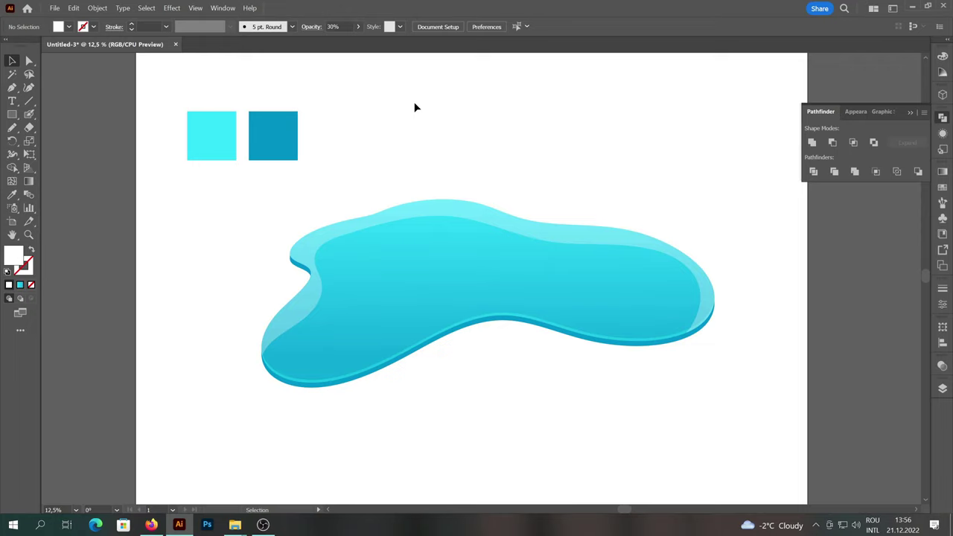
pyautogui.press('n')
# Draw a white inner loop in the puddle's left half, remove an anchor, and lower its opacity.
pyautogui.moveTo(518, 273)
pyautogui.mouseDown()
pyautogui.moveTo(494, 247)
pyautogui.moveTo(436, 227)
pyautogui.mouseUp()
pyautogui.moveTo(338, 271); pyautogui.dragTo(339, 255)
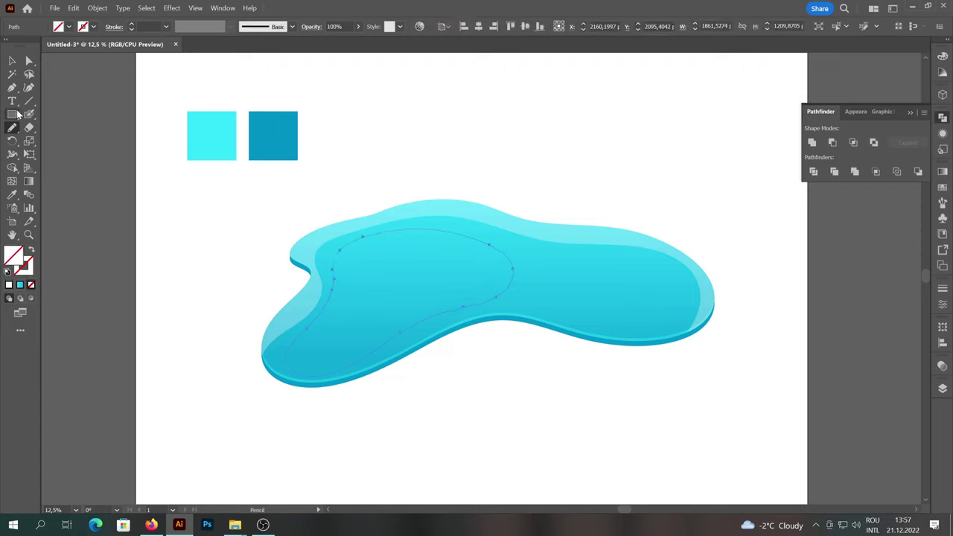
pyautogui.moveTo(13, 90); pyautogui.dragTo(77, 110)
pyautogui.click(336, 279)
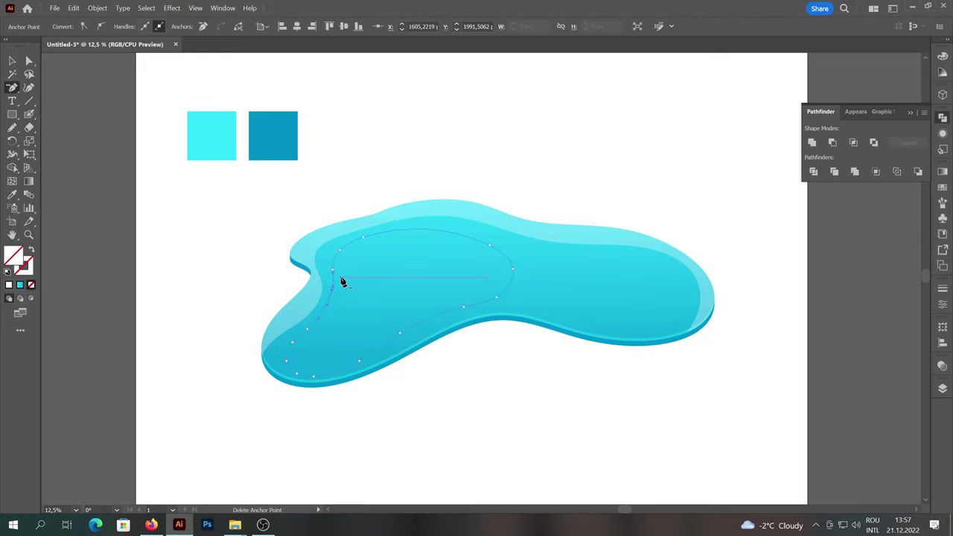
pyautogui.hotkey('shift', 'x')
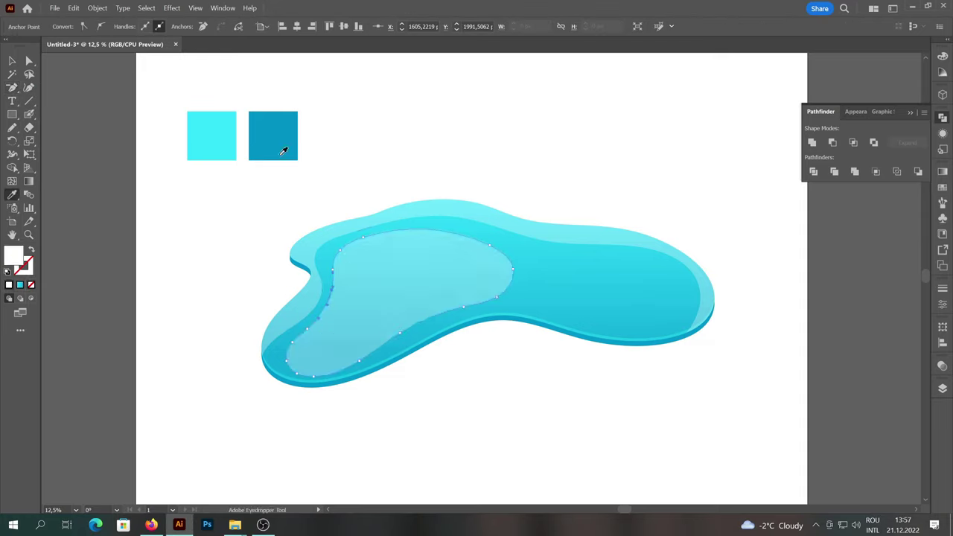
pyautogui.click(13, 62)
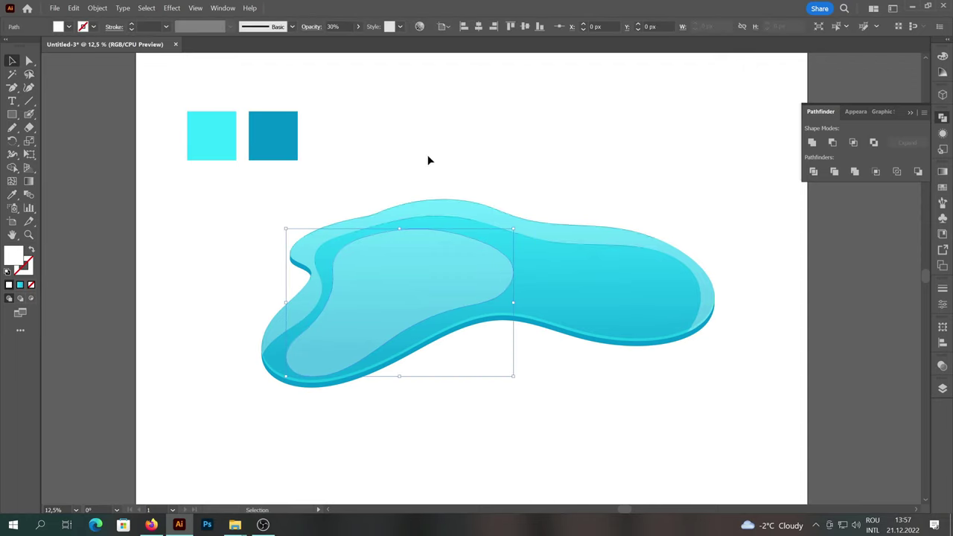
pyautogui.click(359, 27)
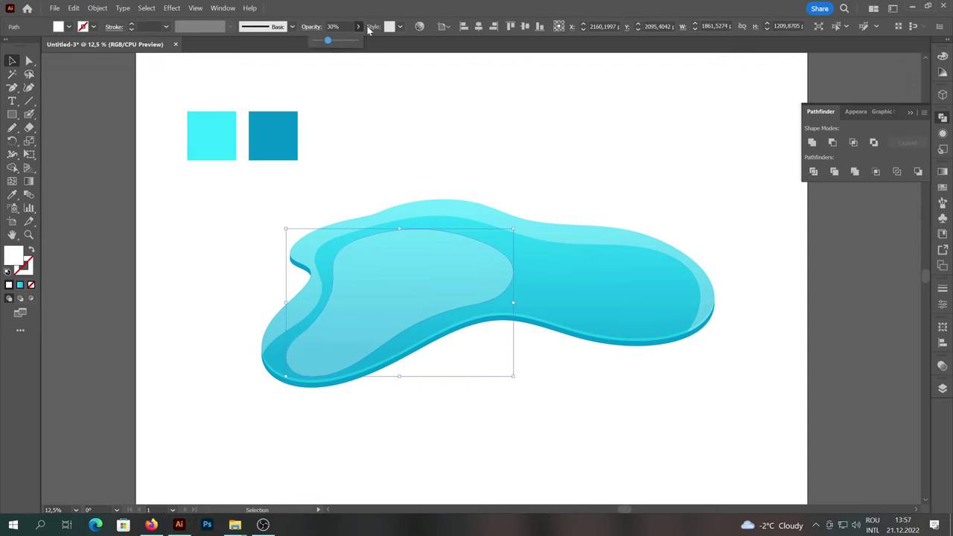
pyautogui.click(416, 128)
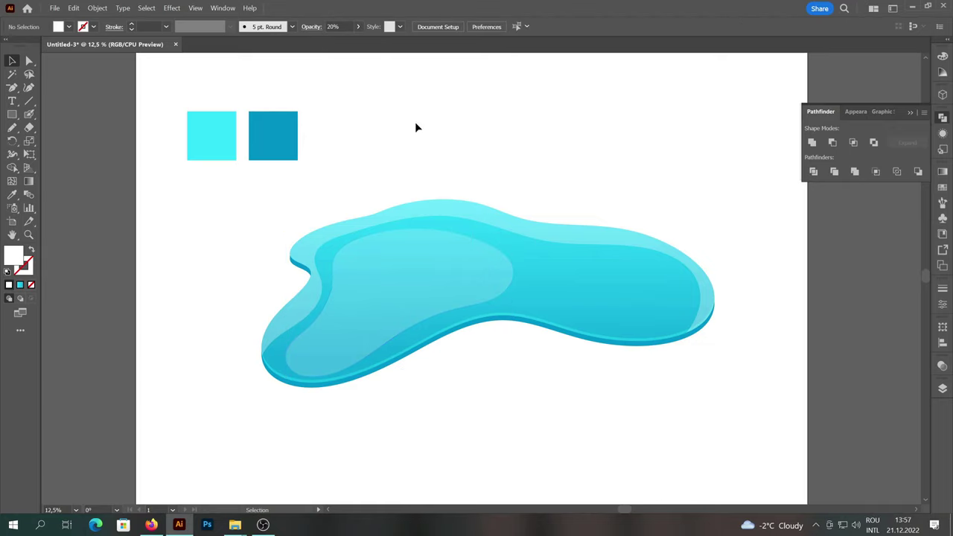
# Draw a second inner loop on the puddle's right side and set it to 20% opacity.
pyautogui.press('n')
pyautogui.moveTo(595, 249); pyautogui.dragTo(575, 246)
pyautogui.hotkey('ctrl', 'shift', 'a')
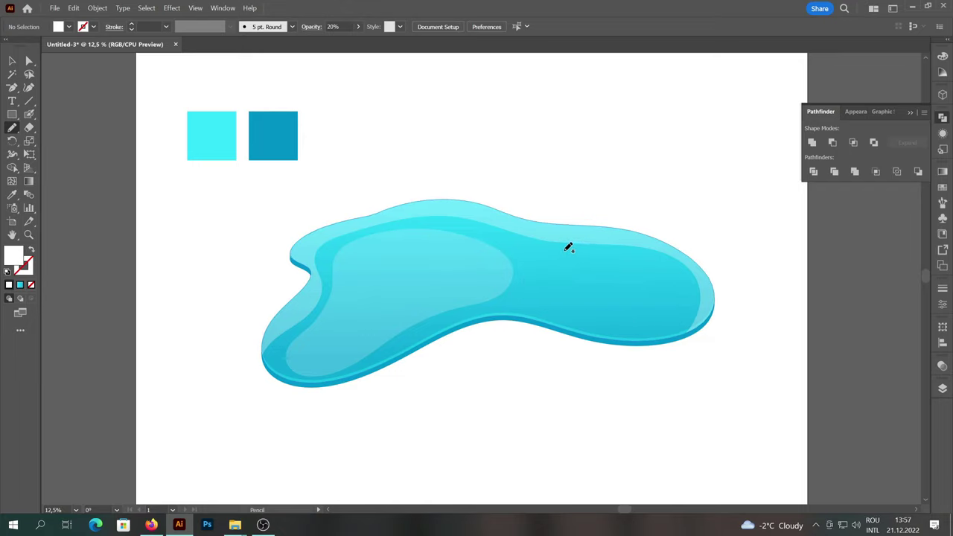
pyautogui.moveTo(655, 258); pyautogui.dragTo(691, 287)
pyautogui.moveTo(559, 248); pyautogui.dragTo(530, 255)
pyautogui.hotkey('ctrl', 'shift', 'a')
pyautogui.keyDown('ctrl'); pyautogui.click(622, 252); pyautogui.keyUp('ctrl')
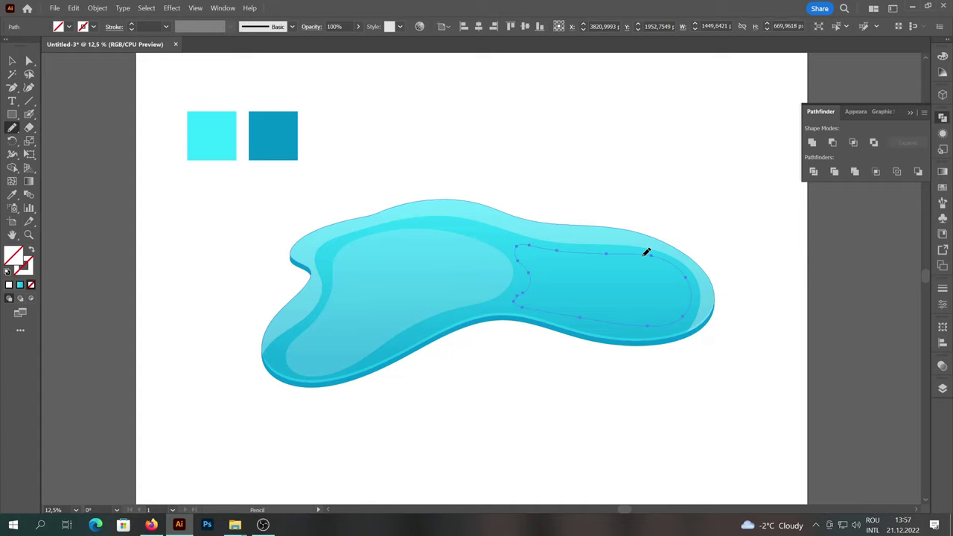
pyautogui.press('2')
pyautogui.click(12, 60)
pyautogui.click(565, 153)
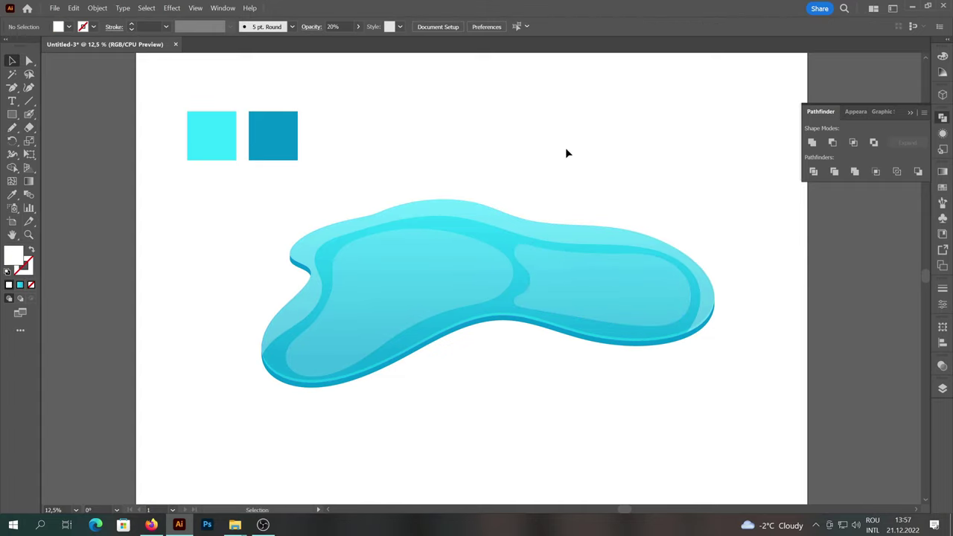
# Draw a curved highlight in the left basin and give it the white 20% look.
pyautogui.press('n')
pyautogui.moveTo(432, 238)
pyautogui.mouseDown()
pyautogui.moveTo(501, 259)
pyautogui.moveTo(498, 274)
pyautogui.moveTo(439, 260)
pyautogui.mouseUp()
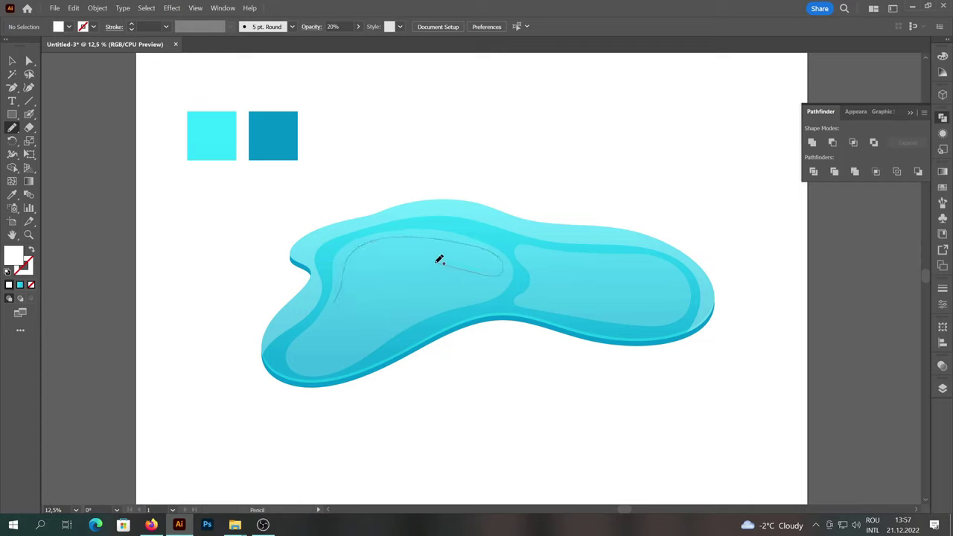
pyautogui.moveTo(339, 303); pyautogui.dragTo(339, 304)
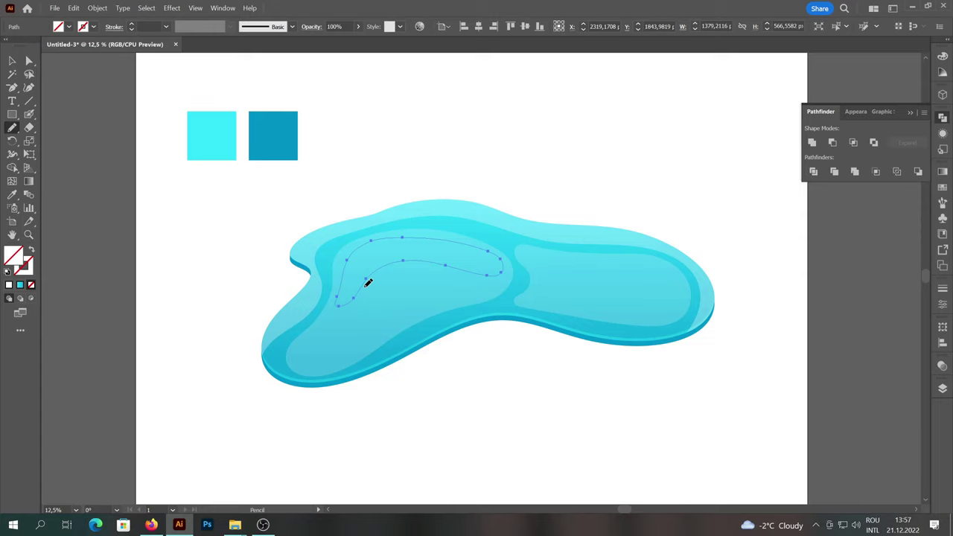
pyautogui.press('i')
pyautogui.click(421, 294)
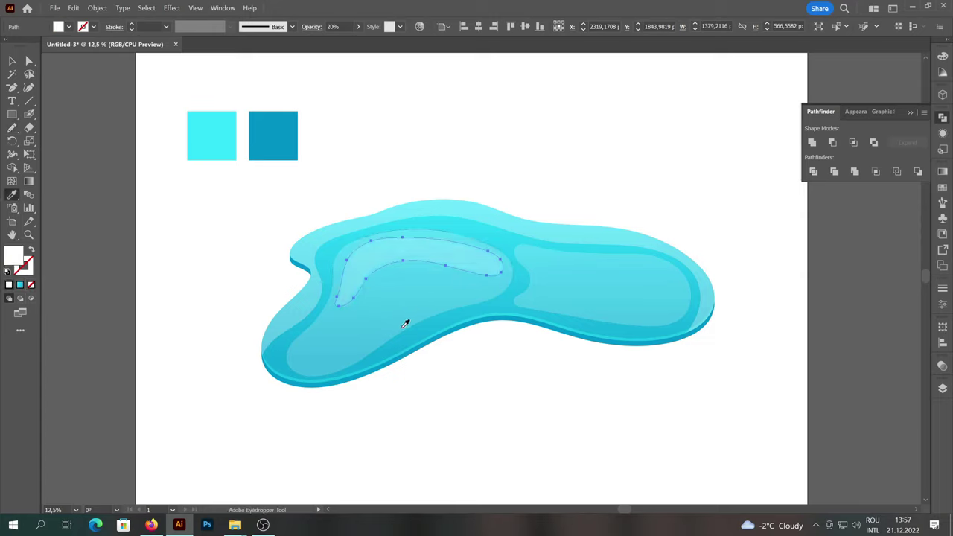
pyautogui.click(488, 212)
# Draw a matching highlight in the right basin with the same white 20% style.
pyautogui.press('n')
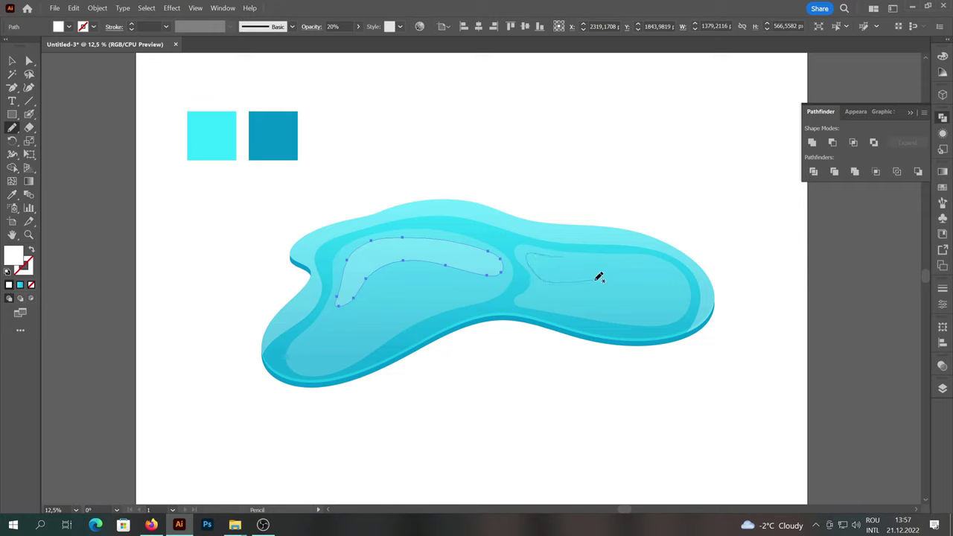
pyautogui.moveTo(597, 280)
pyautogui.mouseDown()
pyautogui.moveTo(682, 291)
pyautogui.moveTo(679, 276)
pyautogui.moveTo(636, 258)
pyautogui.mouseUp()
pyautogui.moveTo(569, 253); pyautogui.dragTo(570, 254)
pyautogui.press('i')
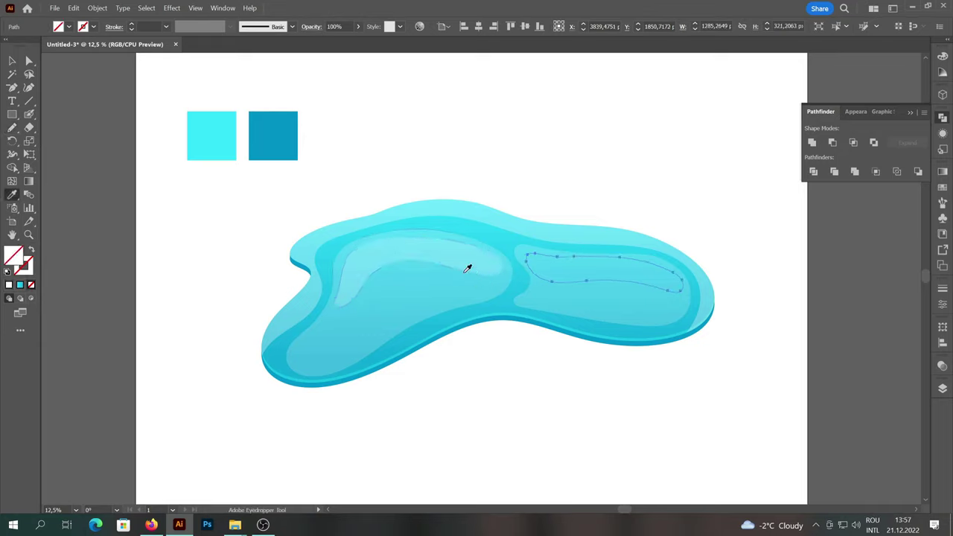
pyautogui.click(450, 277)
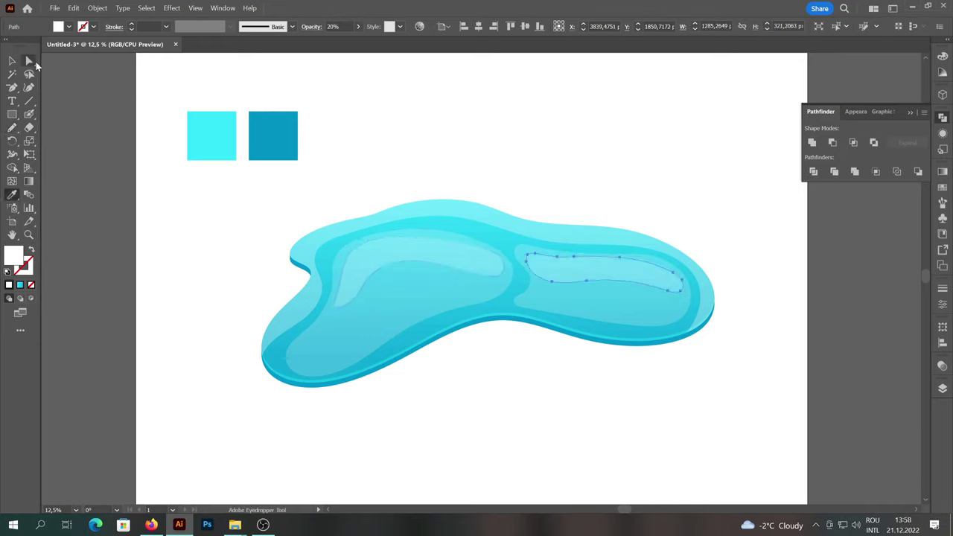
# Rotate and resize the right-basin highlight and add an anchor point on its top edge.
pyautogui.click(12, 61)
pyautogui.click(247, 102)
pyautogui.scroll(2, 683, 290)
pyautogui.click(678, 289)
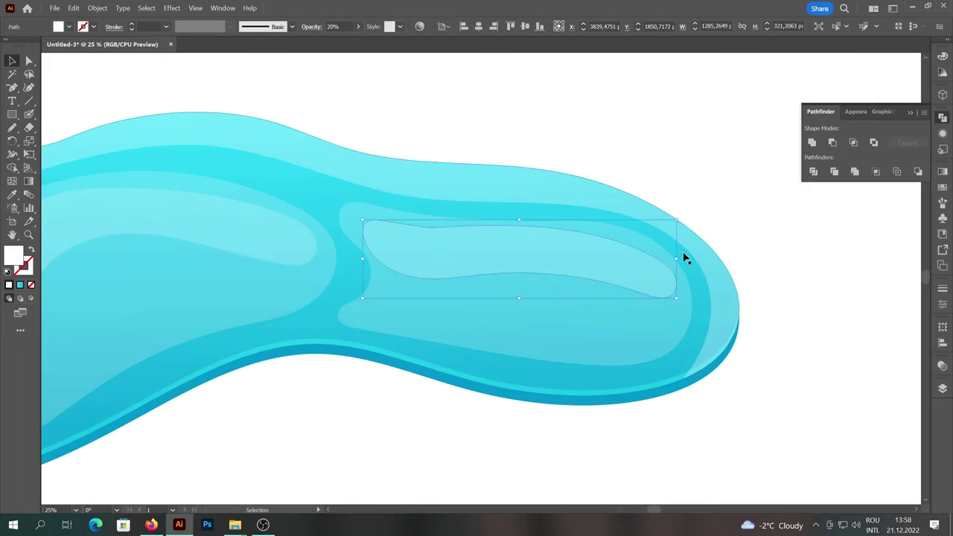
pyautogui.moveTo(680, 218); pyautogui.dragTo(689, 205)
pyautogui.click(13, 88)
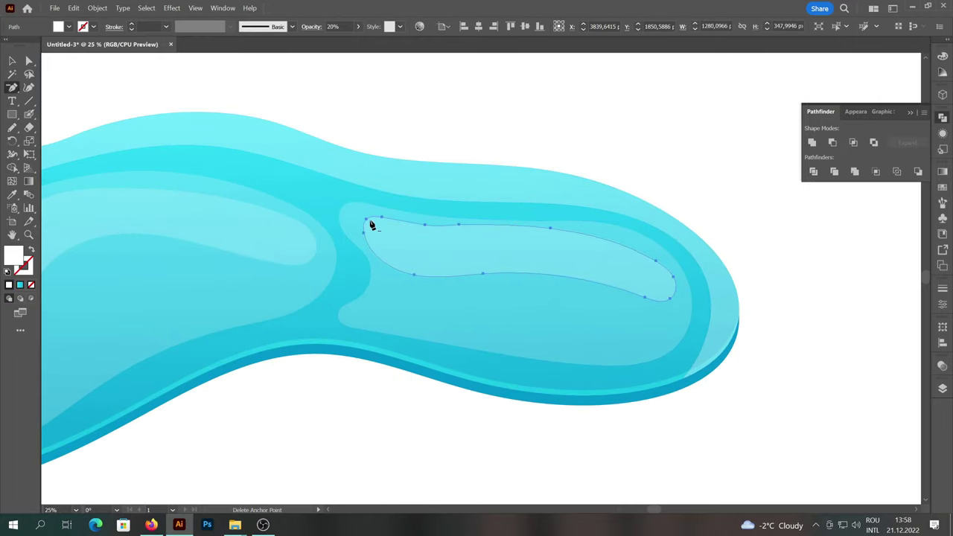
pyautogui.click(425, 230)
pyautogui.click(570, 278)
pyautogui.click(427, 225)
pyautogui.click(30, 61)
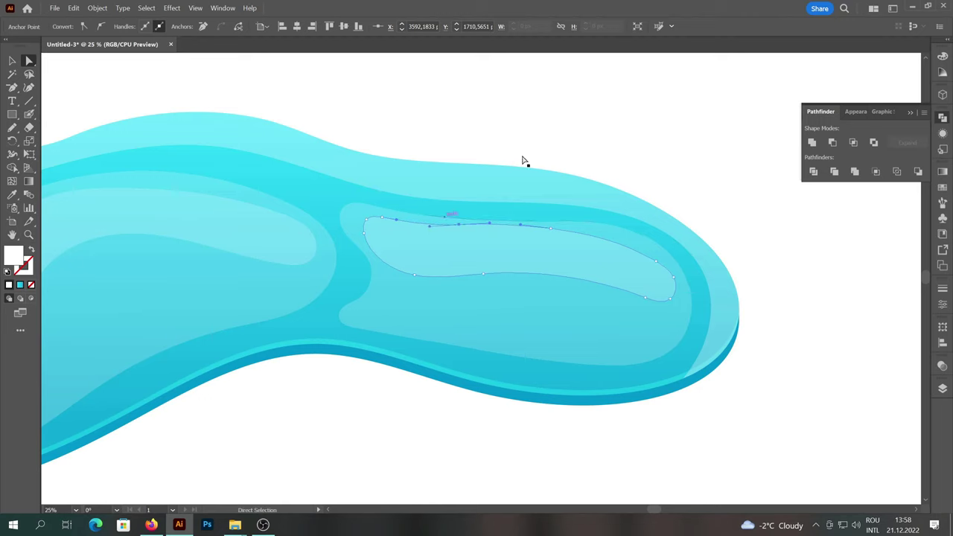
pyautogui.click(572, 117)
# Give the puddle's bottom rim line a white 30% opacity style with the Eyedropper.
pyautogui.scroll(-2, 589, 127)
pyautogui.scroll(2, 570, 186)
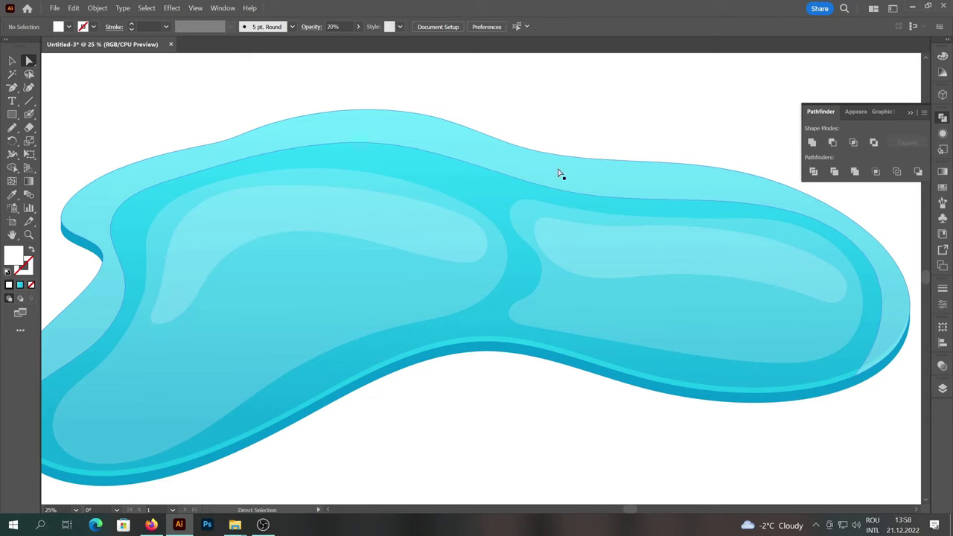
pyautogui.scroll(-1, 559, 175)
pyautogui.moveTo(455, 123); pyautogui.dragTo(457, 122)
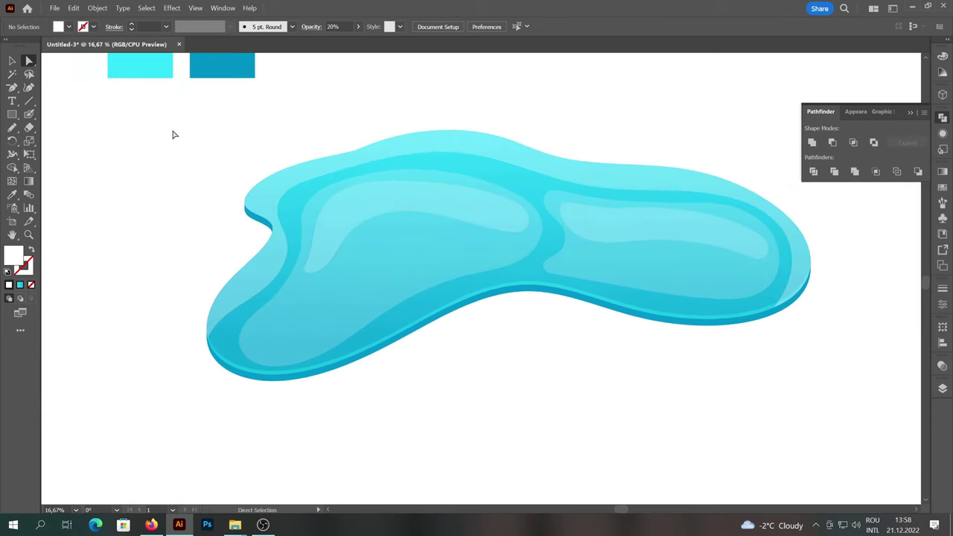
pyautogui.click(242, 372)
pyautogui.click(12, 195)
pyautogui.click(274, 266)
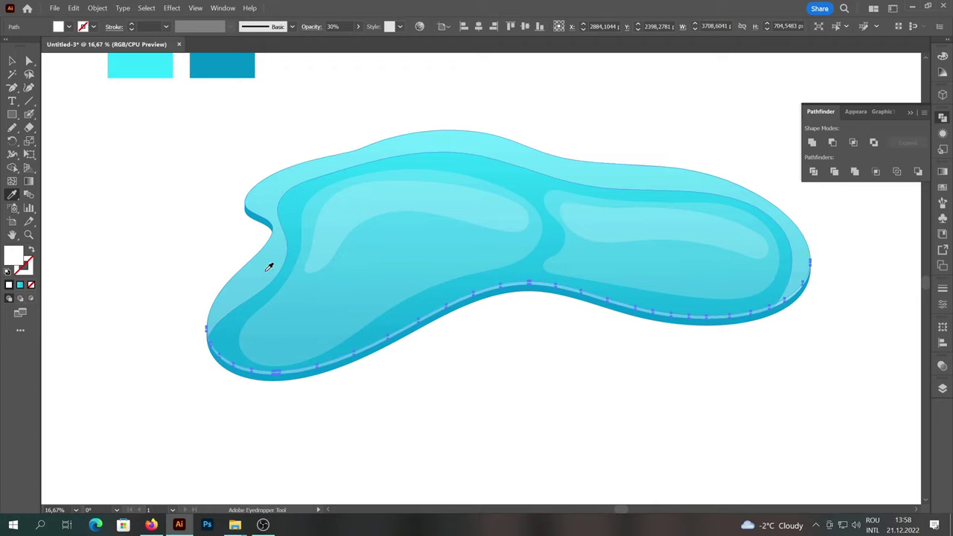
pyautogui.click(11, 62)
pyautogui.click(185, 169)
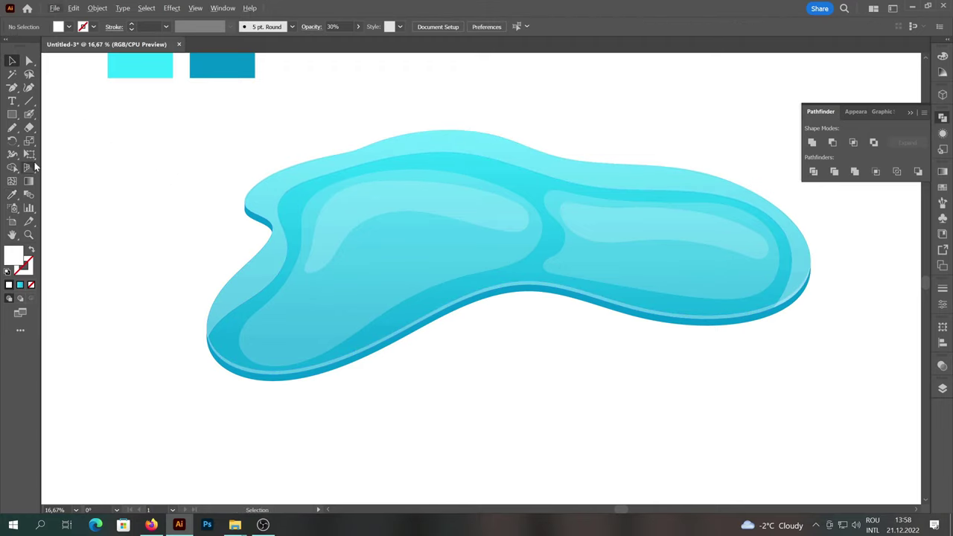
# Paint white Blob Brush highlight strokes along the lower-left edge and bottom rim, redoing poor ones.
pyautogui.click(29, 114)
pyautogui.moveTo(264, 283); pyautogui.dragTo(265, 314)
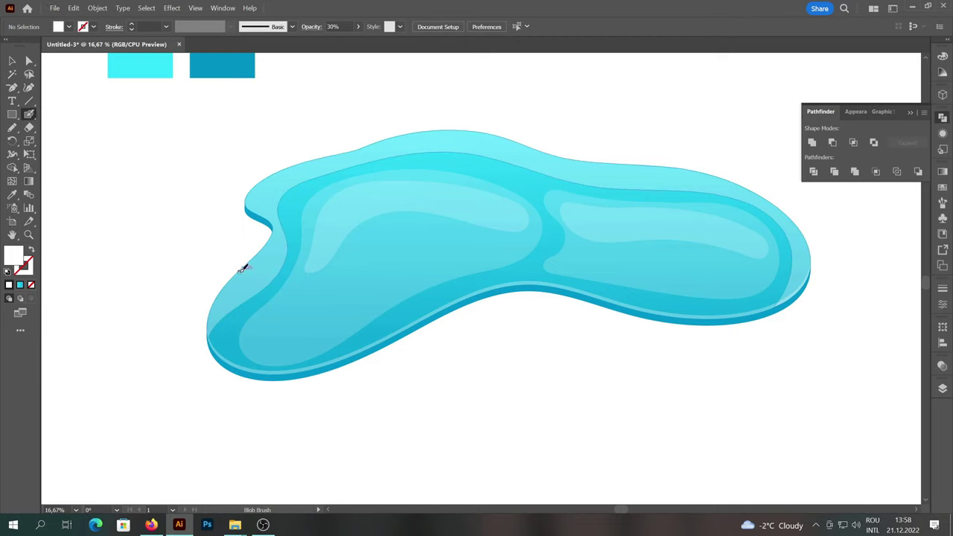
pyautogui.moveTo(240, 272); pyautogui.dragTo(242, 325)
pyautogui.scroll(2, 246, 325)
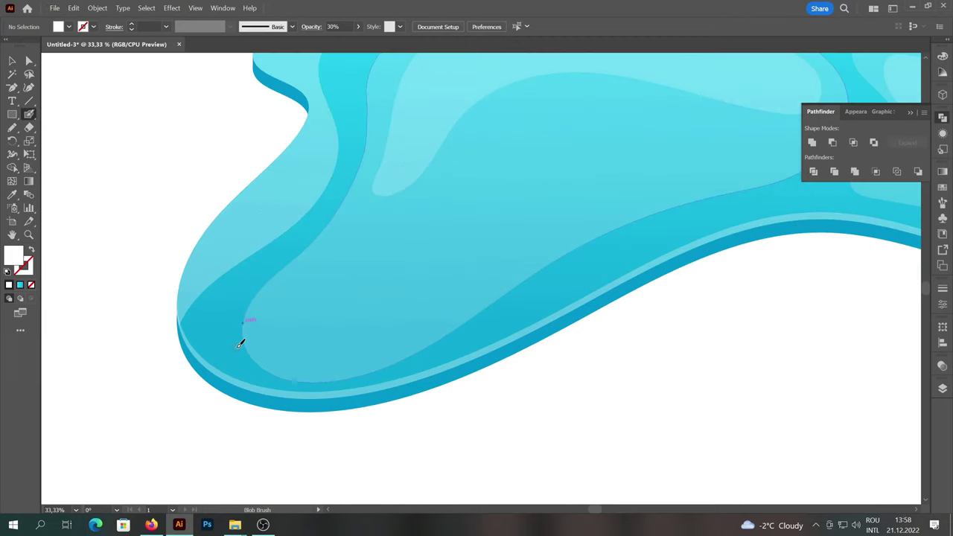
pyautogui.moveTo(209, 240)
pyautogui.mouseDown()
pyautogui.moveTo(192, 289)
pyautogui.moveTo(201, 349)
pyautogui.mouseUp()
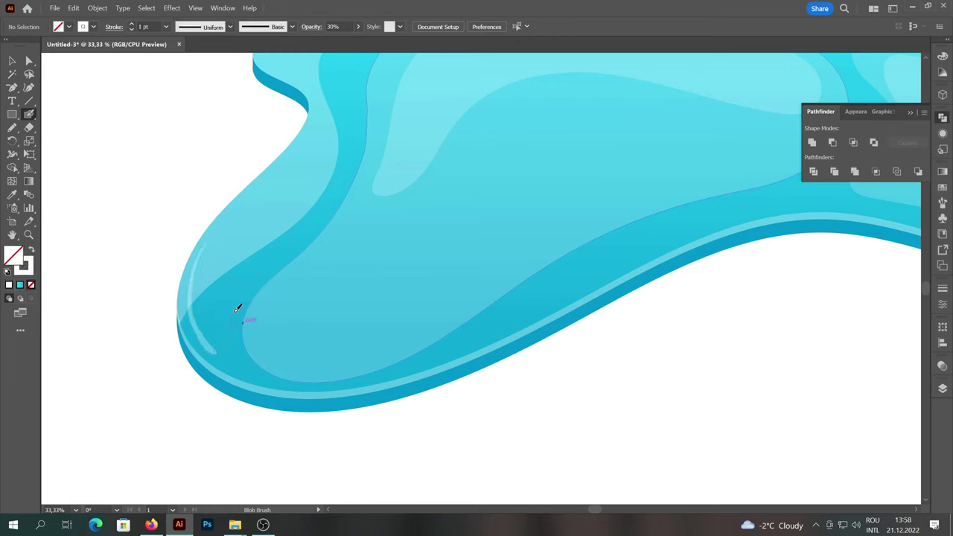
pyautogui.moveTo(205, 243)
pyautogui.mouseDown()
pyautogui.moveTo(187, 307)
pyautogui.moveTo(205, 346)
pyautogui.moveTo(259, 375)
pyautogui.moveTo(333, 380)
pyautogui.moveTo(438, 355)
pyautogui.moveTo(642, 249)
pyautogui.mouseUp()
pyautogui.hotkey('ctrl', 'z')
pyautogui.moveTo(491, 332); pyautogui.dragTo(642, 251)
pyautogui.moveTo(774, 252)
pyautogui.mouseDown()
pyautogui.moveTo(663, 320)
pyautogui.moveTo(358, 372)
pyautogui.moveTo(370, 291)
pyautogui.moveTo(423, 265)
pyautogui.moveTo(485, 274)
pyautogui.mouseUp()
pyautogui.hotkey('ctrl', 'z')
pyautogui.moveTo(351, 280)
pyautogui.mouseDown()
pyautogui.moveTo(393, 272)
pyautogui.moveTo(487, 278)
pyautogui.mouseUp()
pyautogui.hotkey('ctrl', 'z')
pyautogui.moveTo(351, 280)
pyautogui.mouseDown()
pyautogui.moveTo(427, 273)
pyautogui.moveTo(509, 292)
pyautogui.mouseUp()
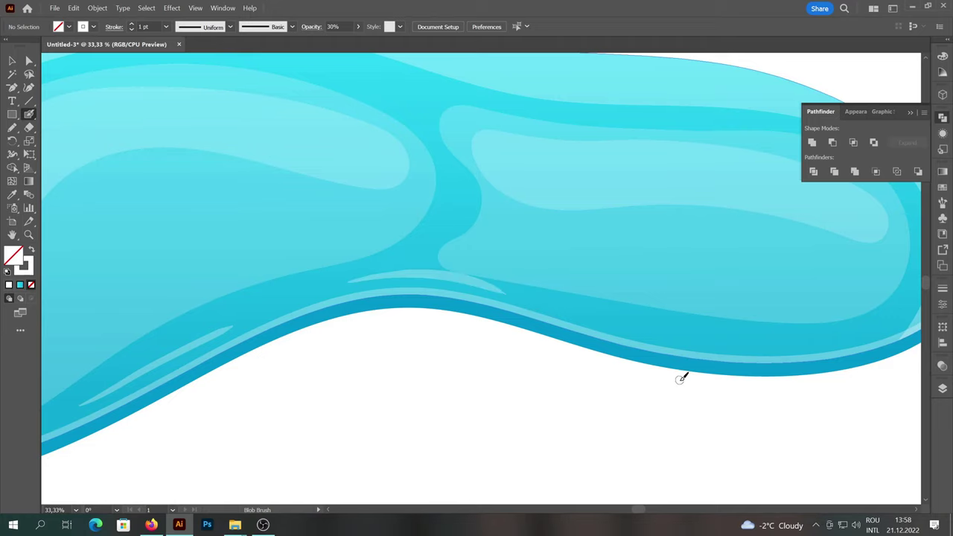
pyautogui.moveTo(681, 379)
pyautogui.mouseDown()
pyautogui.moveTo(619, 374)
pyautogui.moveTo(419, 326)
pyautogui.moveTo(417, 314)
pyautogui.moveTo(507, 313)
pyautogui.moveTo(619, 289)
pyautogui.mouseUp()
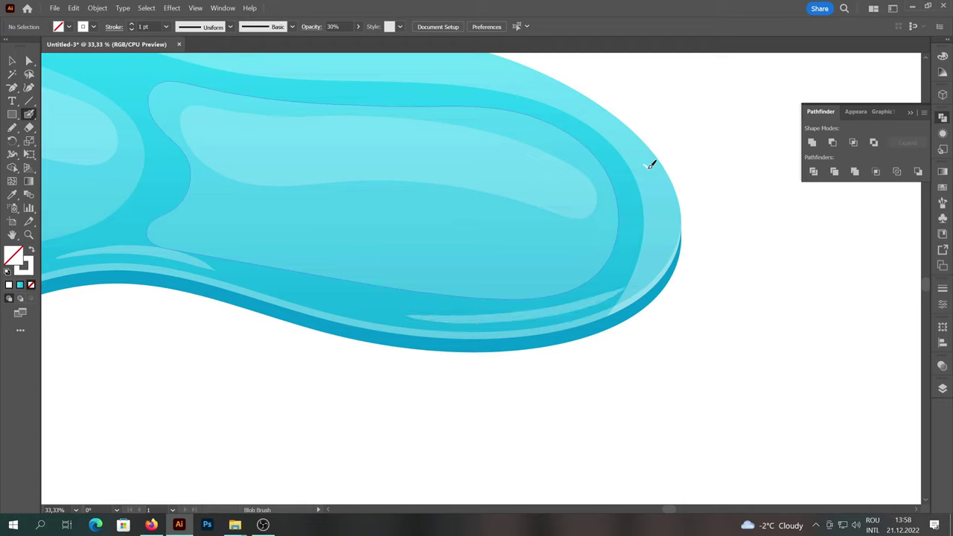
# Paint highlight strokes down the right rim and along the top rim.
pyautogui.moveTo(650, 165)
pyautogui.mouseDown()
pyautogui.moveTo(667, 195)
pyautogui.moveTo(668, 260)
pyautogui.mouseUp()
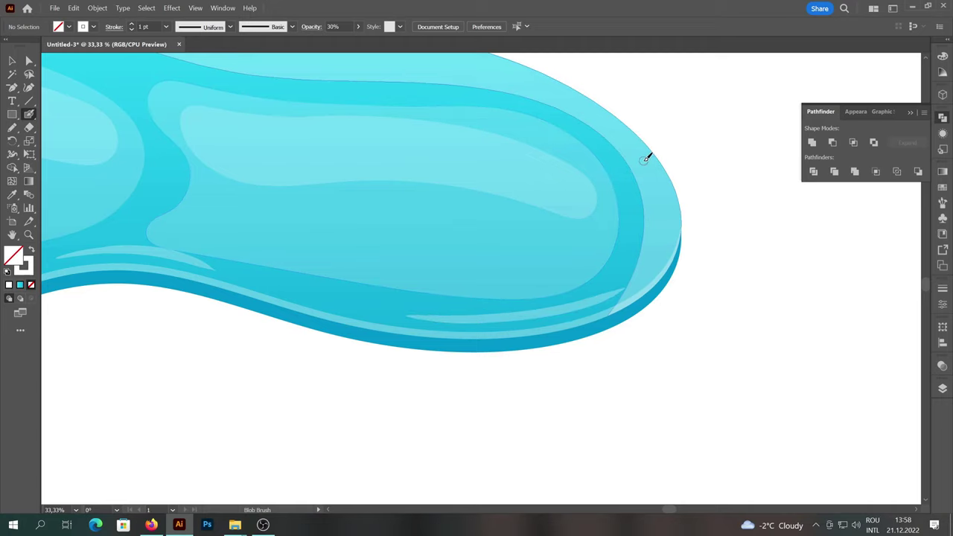
pyautogui.moveTo(647, 156)
pyautogui.mouseDown()
pyautogui.moveTo(667, 218)
pyautogui.moveTo(665, 182)
pyautogui.moveTo(670, 259)
pyautogui.mouseUp()
pyautogui.moveTo(615, 323)
pyautogui.mouseDown()
pyautogui.moveTo(650, 351)
pyautogui.moveTo(683, 437)
pyautogui.mouseUp()
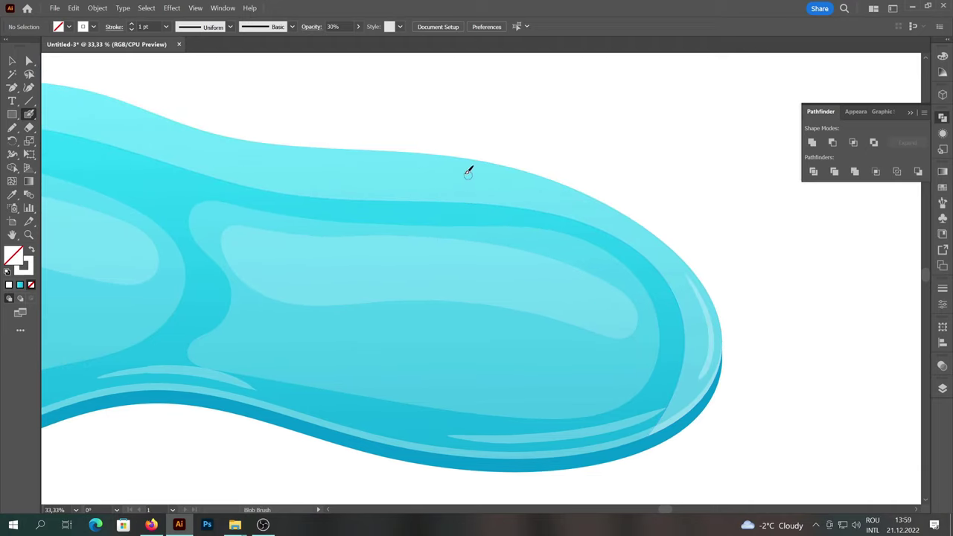
pyautogui.moveTo(468, 172)
pyautogui.mouseDown()
pyautogui.moveTo(472, 160)
pyautogui.moveTo(551, 186)
pyautogui.mouseUp()
pyautogui.moveTo(556, 191); pyautogui.dragTo(717, 298)
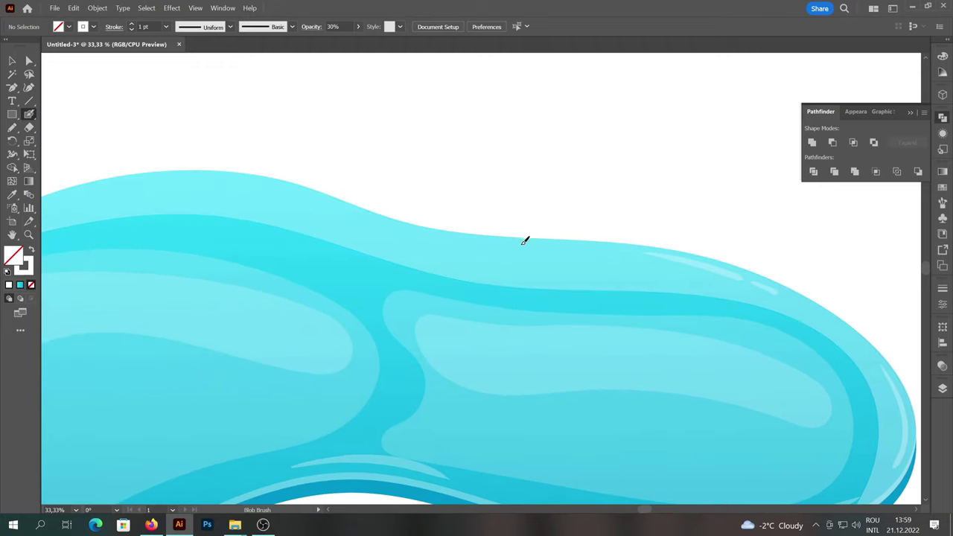
pyautogui.moveTo(524, 240); pyautogui.dragTo(567, 244)
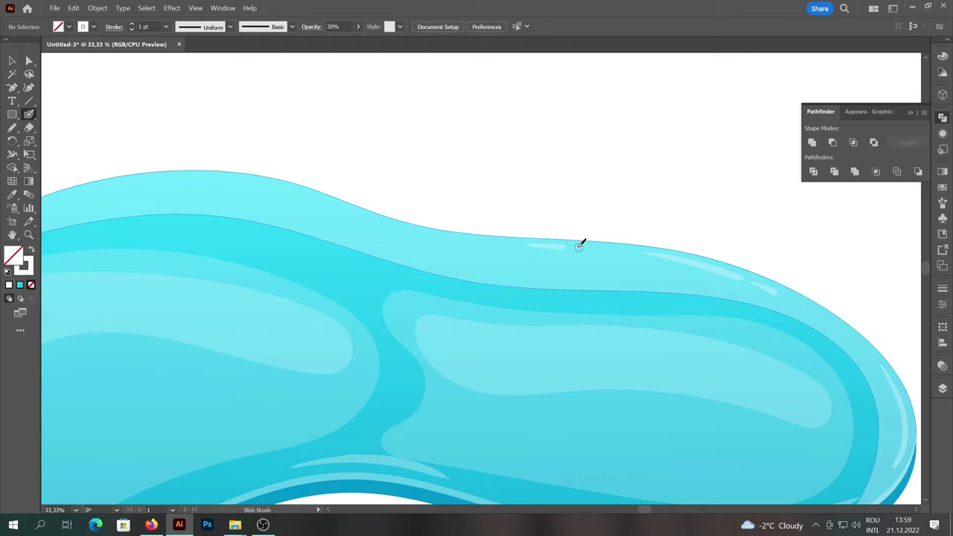
pyautogui.moveTo(422, 320); pyautogui.dragTo(742, 302)
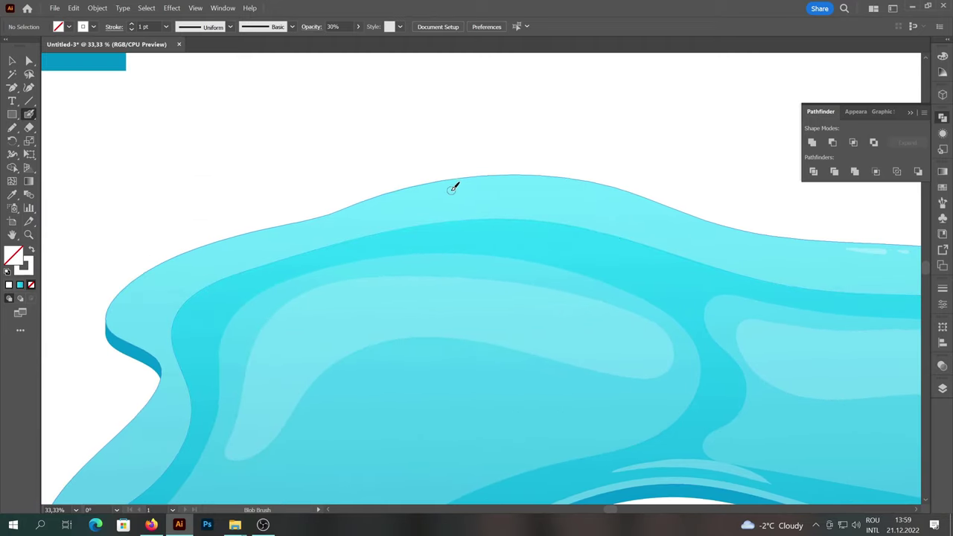
pyautogui.moveTo(451, 186)
pyautogui.mouseDown()
pyautogui.moveTo(582, 193)
pyautogui.moveTo(461, 187)
pyautogui.moveTo(549, 185)
pyautogui.moveTo(661, 214)
pyautogui.mouseUp()
pyautogui.moveTo(385, 200)
pyautogui.mouseDown()
pyautogui.moveTo(347, 215)
pyautogui.moveTo(383, 198)
pyautogui.mouseUp()
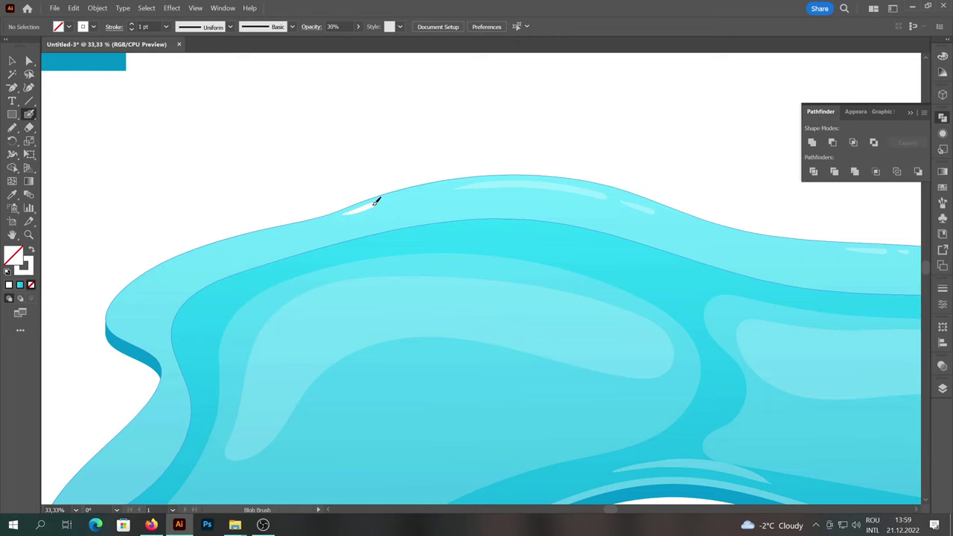
# Add highlight strokes around the upper-left curve and down the left edge.
pyautogui.moveTo(262, 294); pyautogui.dragTo(348, 254)
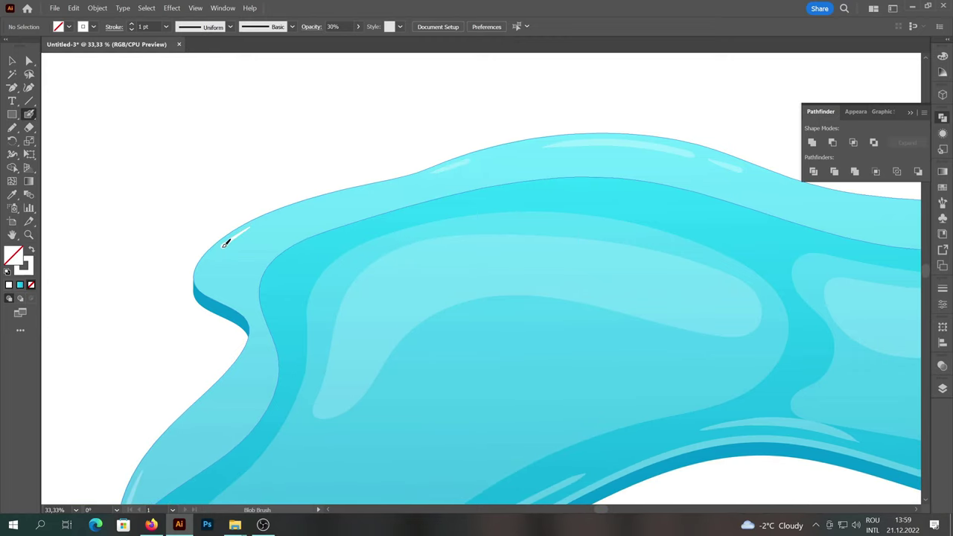
pyautogui.moveTo(226, 243)
pyautogui.mouseDown()
pyautogui.moveTo(214, 281)
pyautogui.moveTo(244, 295)
pyautogui.mouseUp()
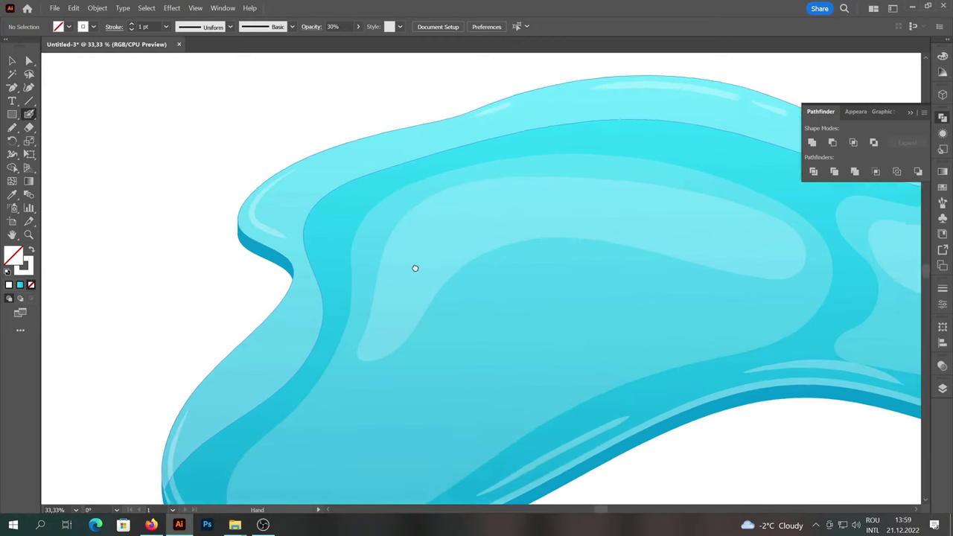
pyautogui.moveTo(414, 268); pyautogui.dragTo(447, 235)
pyautogui.moveTo(323, 260); pyautogui.dragTo(218, 375)
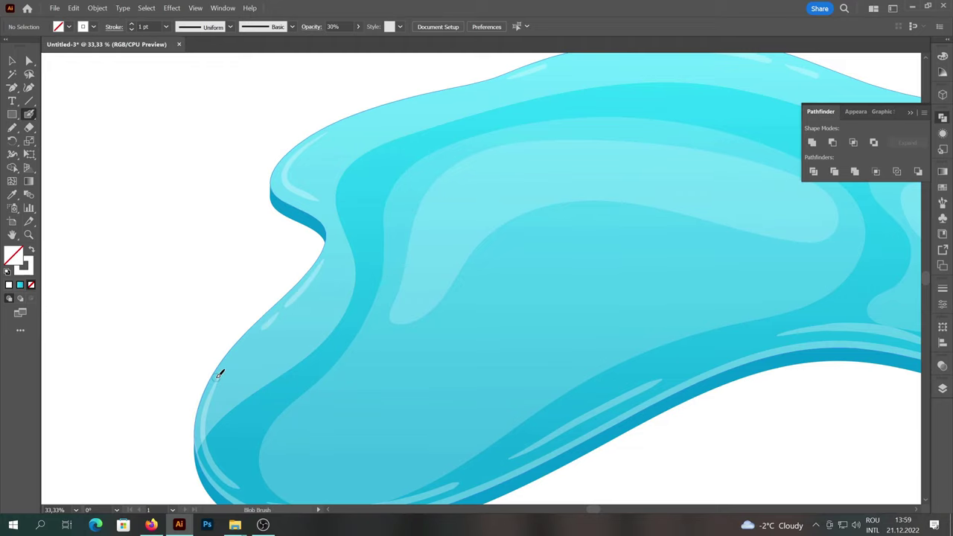
pyautogui.scroll(-4, 218, 375)
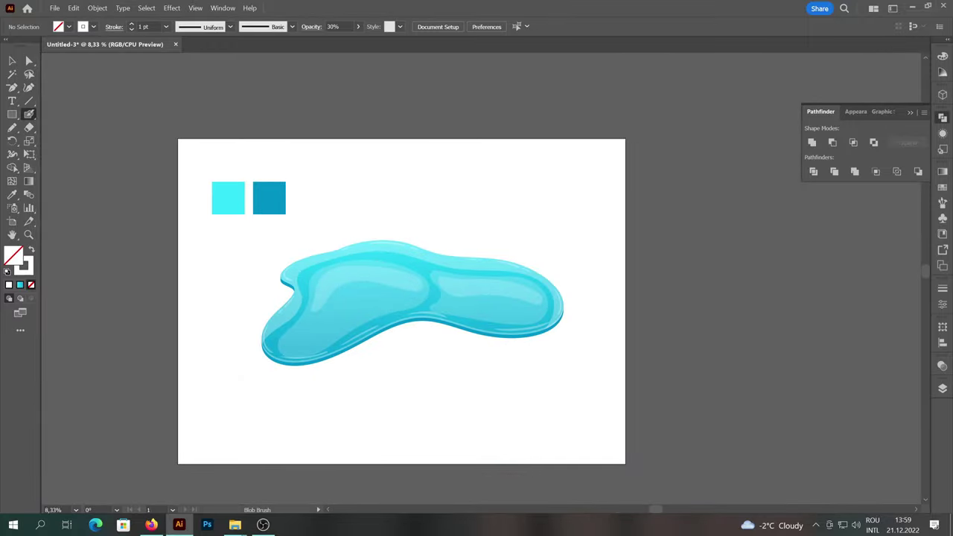
# Draw a Pencil curve arching over the pool and give it the translucent white highlight fill.
pyautogui.click(12, 62)
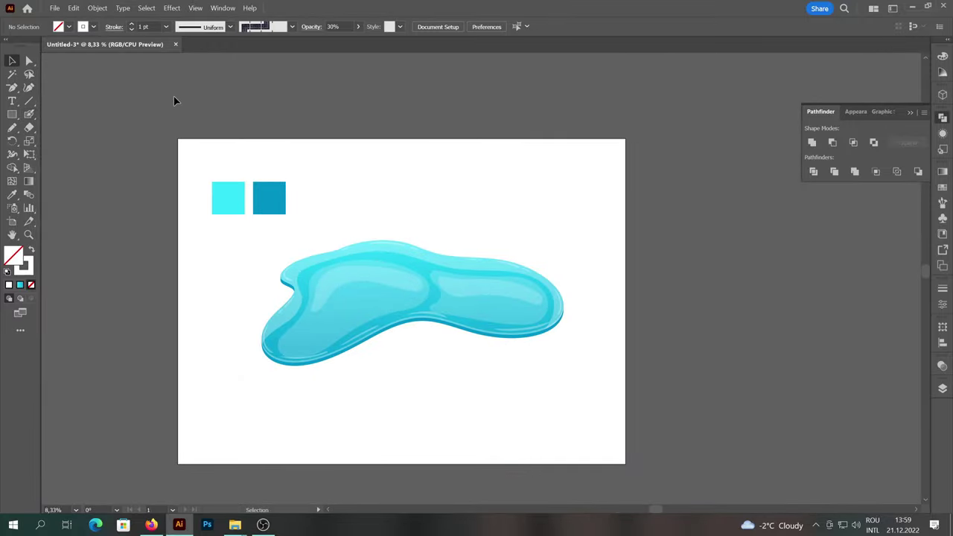
pyautogui.press('n')
pyautogui.moveTo(302, 316)
pyautogui.mouseDown()
pyautogui.moveTo(450, 283)
pyautogui.moveTo(529, 302)
pyautogui.moveTo(581, 338)
pyautogui.moveTo(563, 241)
pyautogui.moveTo(355, 206)
pyautogui.moveTo(218, 322)
pyautogui.moveTo(249, 368)
pyautogui.mouseUp()
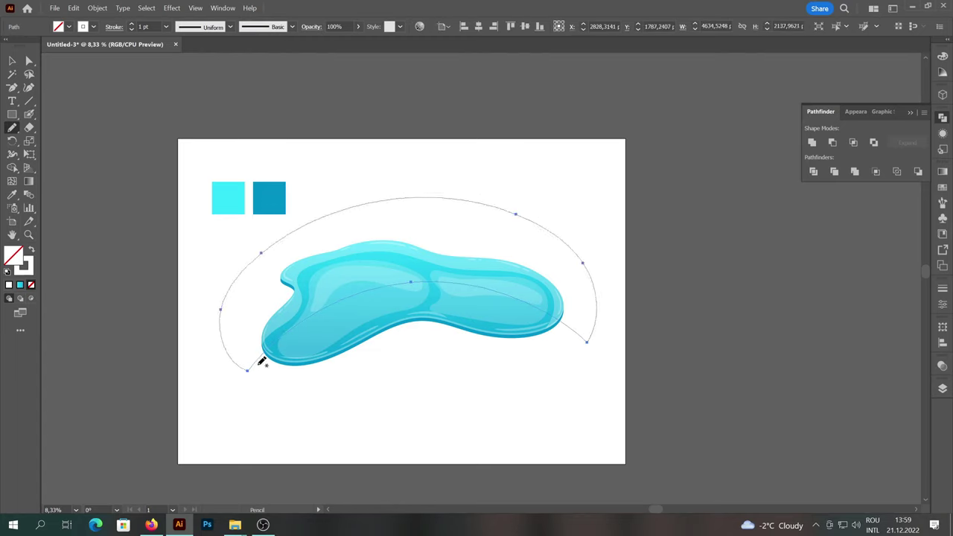
pyautogui.press('i')
pyautogui.click(380, 291)
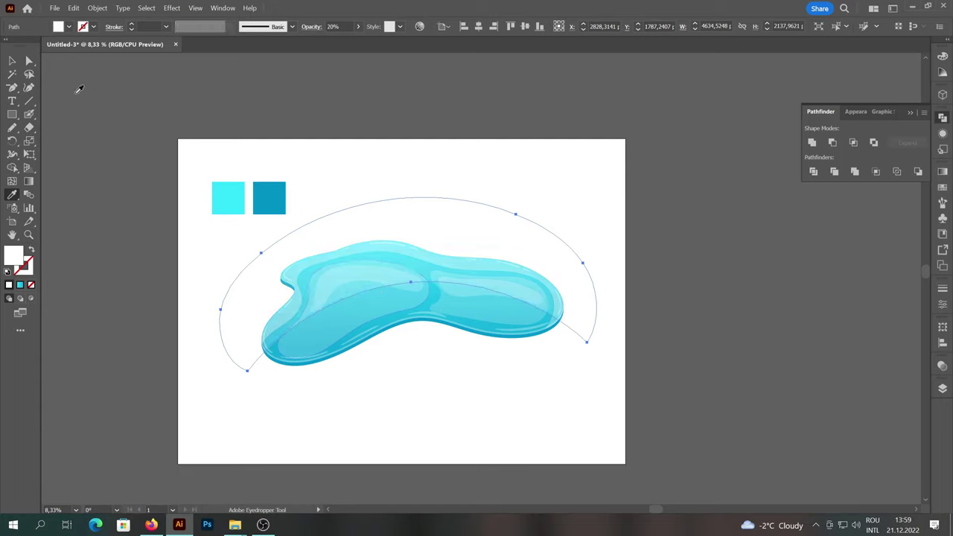
# Trim the curve's parts outside the pool with Shape Builder, then select all the pool artwork.
pyautogui.click(12, 60)
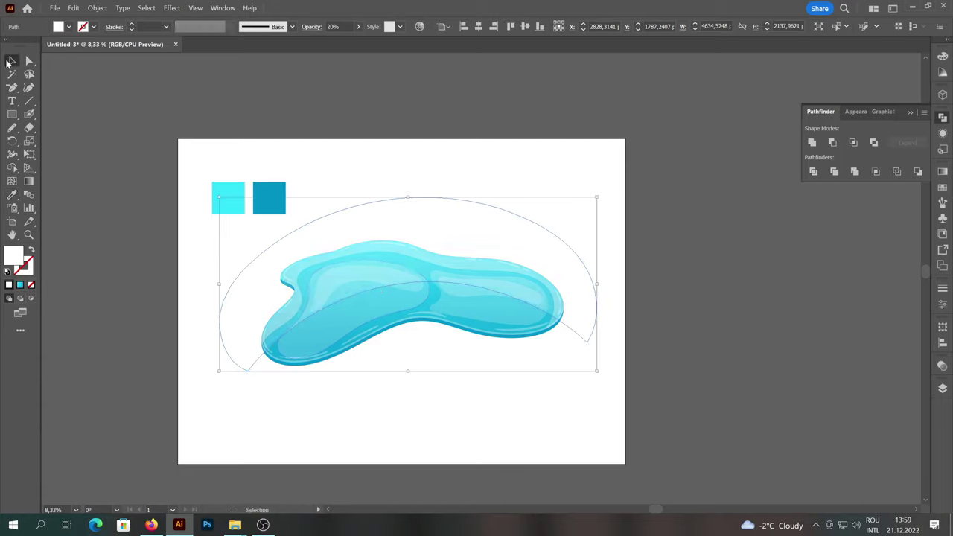
pyautogui.keyDown('shift'); pyautogui.click(275, 352); pyautogui.keyUp('shift')
pyautogui.hotkey('shift', 'm')
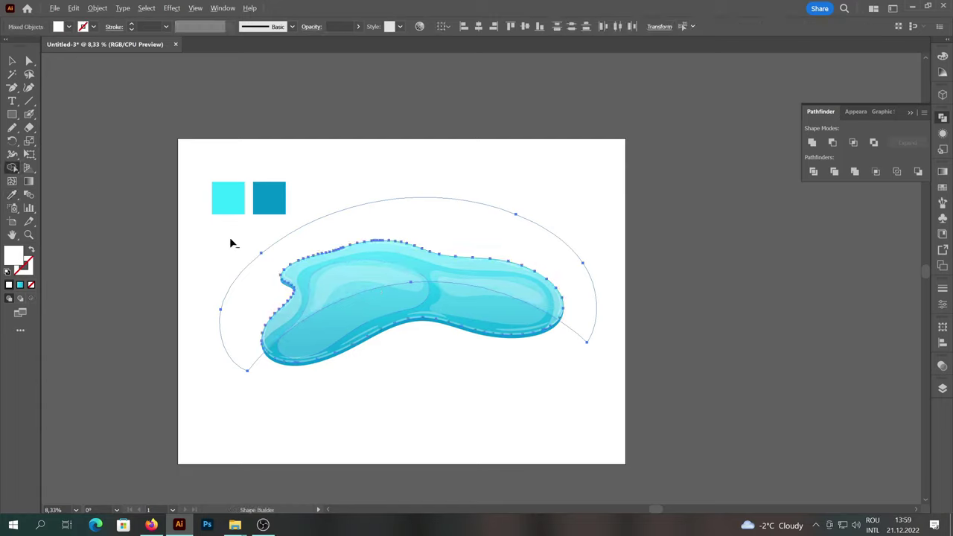
pyautogui.keyDown('alt'); pyautogui.click(270, 279); pyautogui.keyUp('alt')
pyautogui.press('v')
pyautogui.click(400, 125)
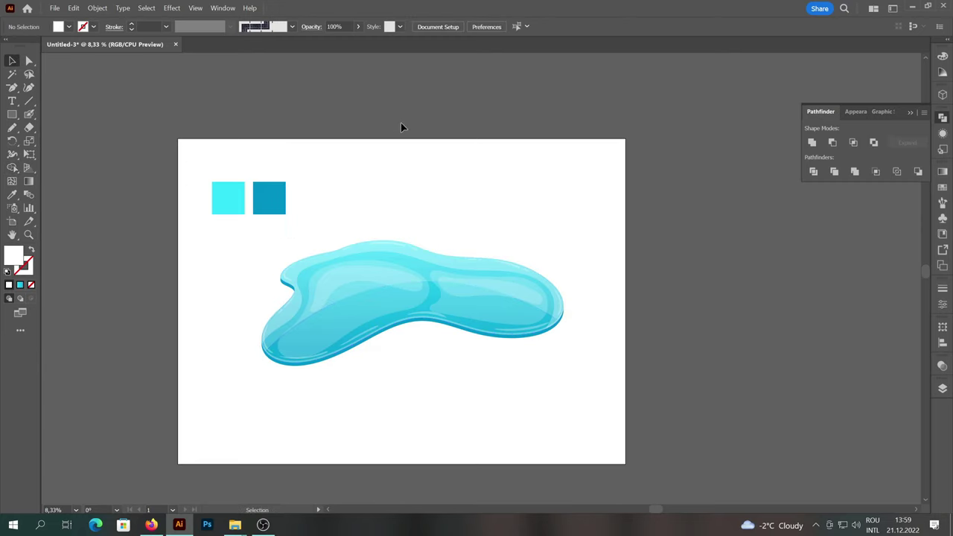
pyautogui.moveTo(610, 440); pyautogui.dragTo(256, 233)
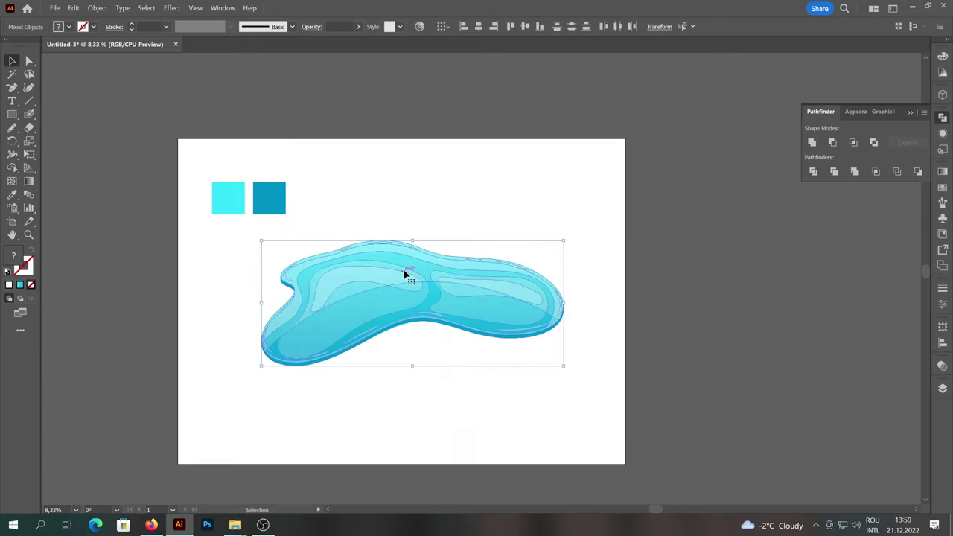
# Simplify the selected puddle paths.
pyautogui.rightClick(404, 273)
pyautogui.click(445, 382)
pyautogui.click(414, 372)
pyautogui.scroll(1, 353, 311)
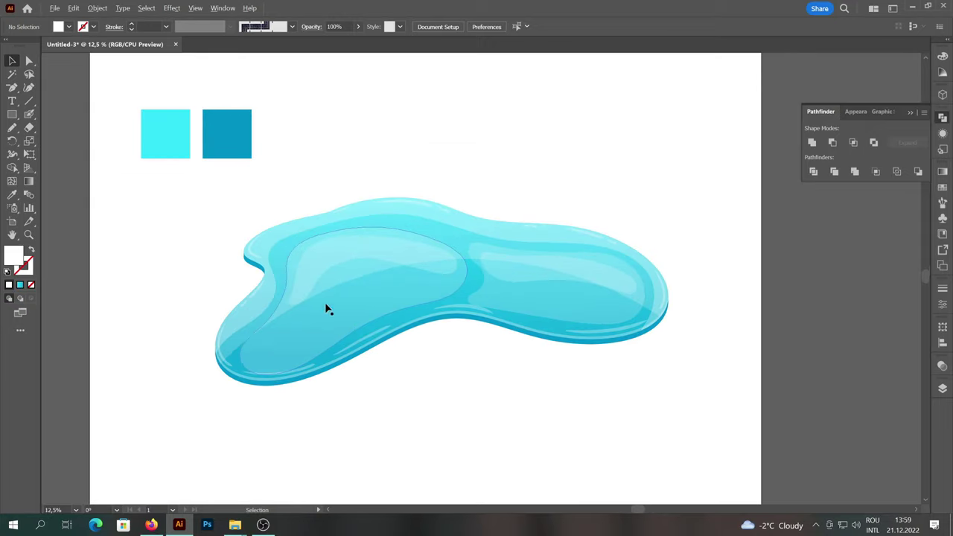
# Draw an ellipse on the left lobe, give it the highlight's translucent fill, and shrink it.
pyautogui.moveTo(12, 114); pyautogui.dragTo(47, 141)
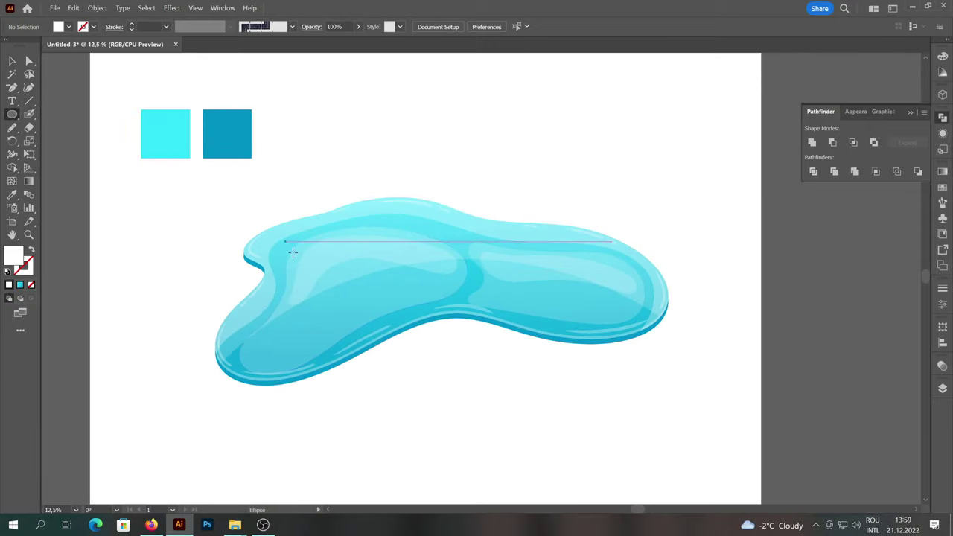
pyautogui.moveTo(309, 295); pyautogui.dragTo(361, 315)
pyautogui.click(12, 195)
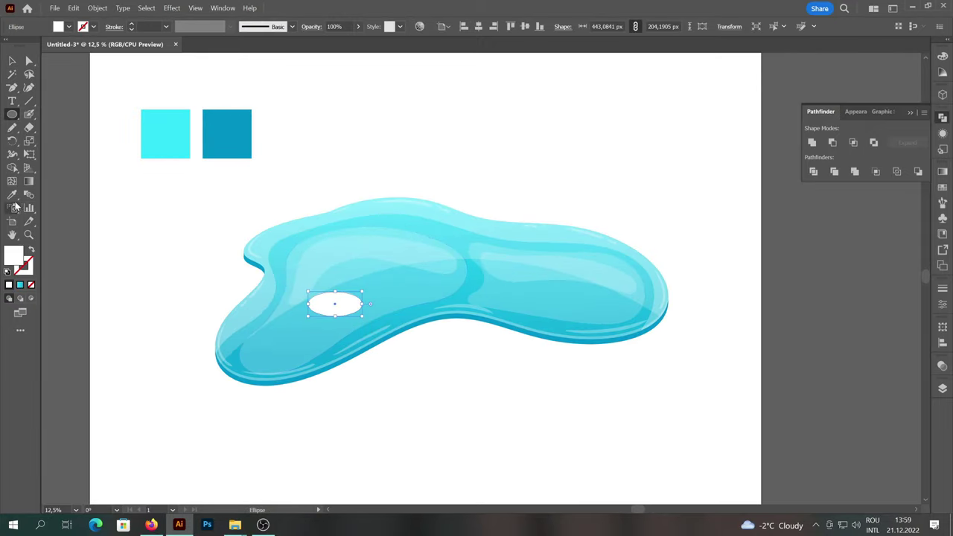
pyautogui.click(354, 250)
pyautogui.click(12, 61)
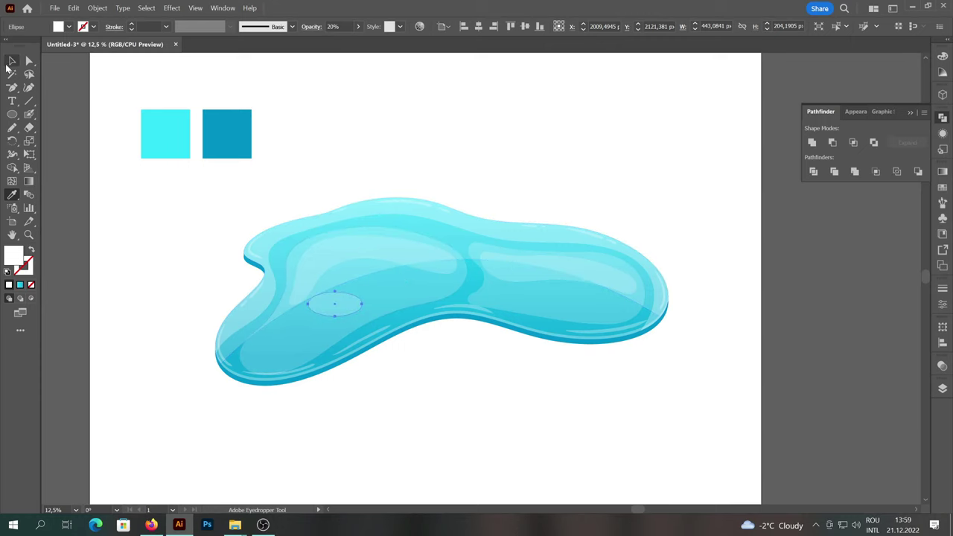
pyautogui.scroll(2, 294, 310)
pyautogui.moveTo(433, 276); pyautogui.dragTo(731, 280)
pyautogui.click(564, 404)
pyautogui.scroll(-1, 559, 402)
# Alt-drag about a dozen copies of the small ellipse across both basins of the puddle.
pyautogui.moveTo(484, 340); pyautogui.dragTo(698, 315)
pyautogui.moveTo(469, 319); pyautogui.dragTo(522, 224)
pyautogui.moveTo(487, 343); pyautogui.dragTo(549, 230)
pyautogui.moveTo(425, 350); pyautogui.dragTo(499, 207)
pyautogui.moveTo(419, 357); pyautogui.dragTo(351, 397)
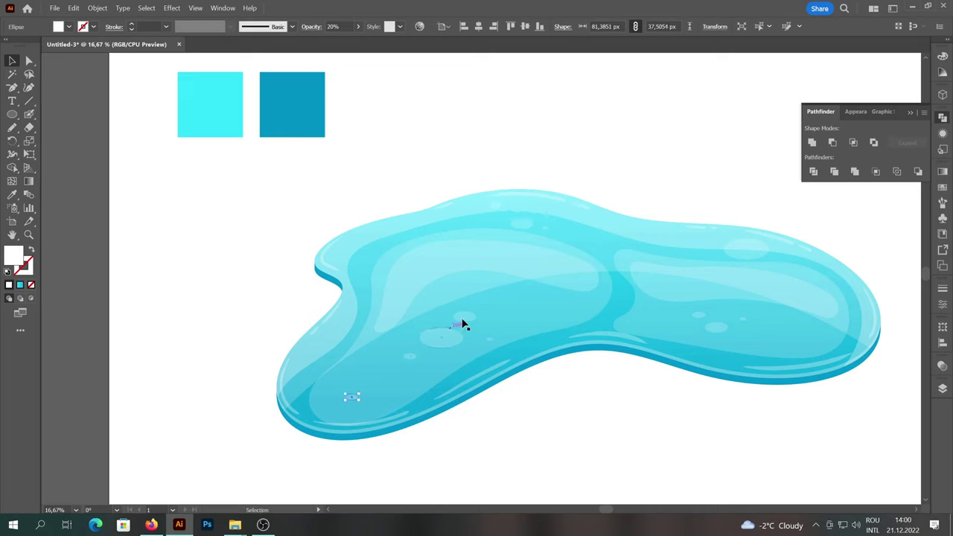
pyautogui.moveTo(462, 324); pyautogui.dragTo(386, 394)
pyautogui.moveTo(494, 340); pyautogui.dragTo(333, 388)
pyautogui.moveTo(747, 319); pyautogui.dragTo(494, 291)
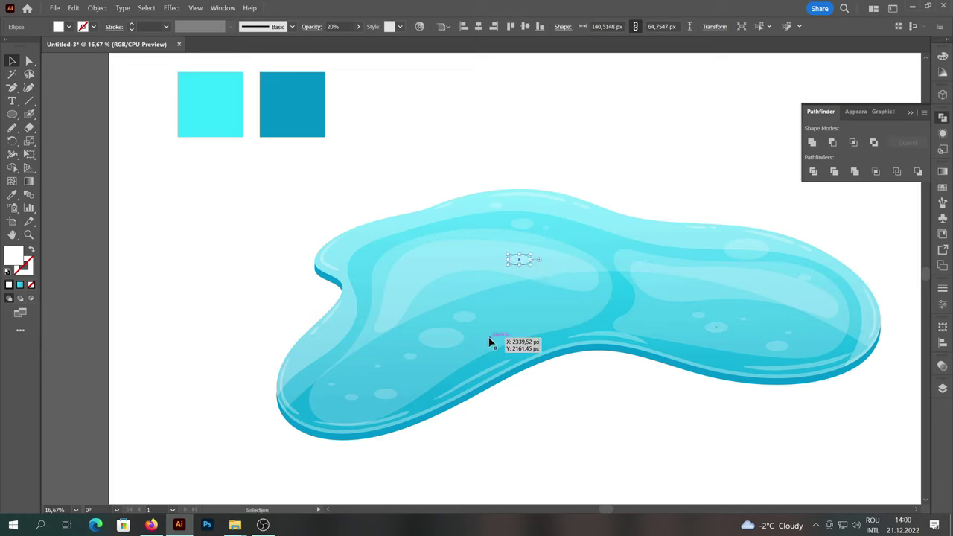
pyautogui.moveTo(519, 259); pyautogui.dragTo(370, 258)
pyautogui.click(560, 303)
pyautogui.moveTo(379, 370); pyautogui.dragTo(385, 231)
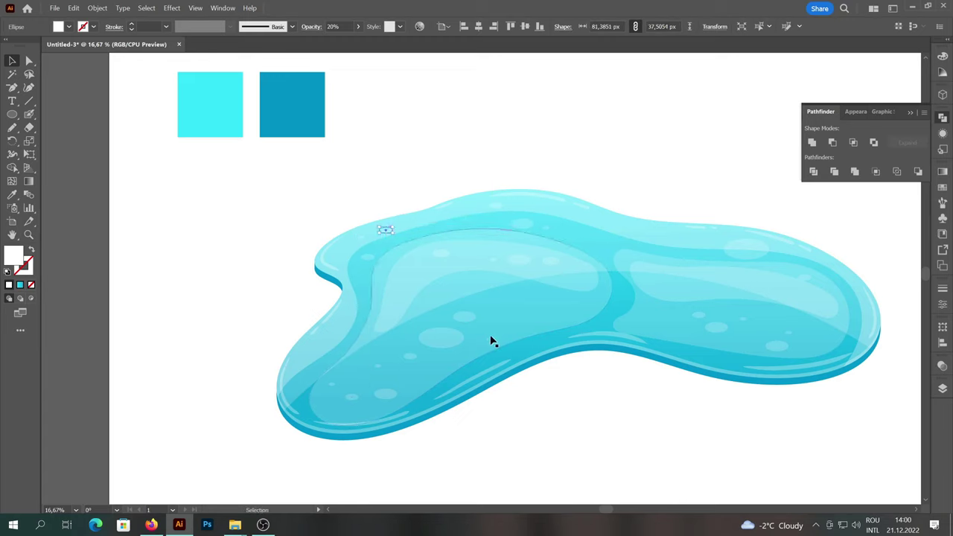
pyautogui.moveTo(491, 341); pyautogui.dragTo(653, 290)
# Marquee-select all of the puddle artwork and group it.
pyautogui.click(608, 463)
pyautogui.scroll(-2, 586, 357)
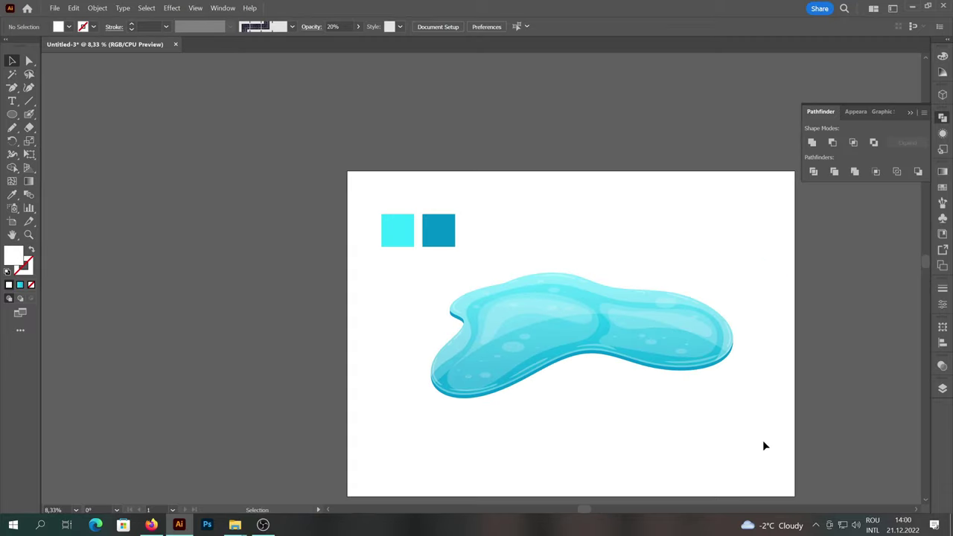
pyautogui.moveTo(777, 443); pyautogui.dragTo(412, 268)
pyautogui.rightClick(495, 277)
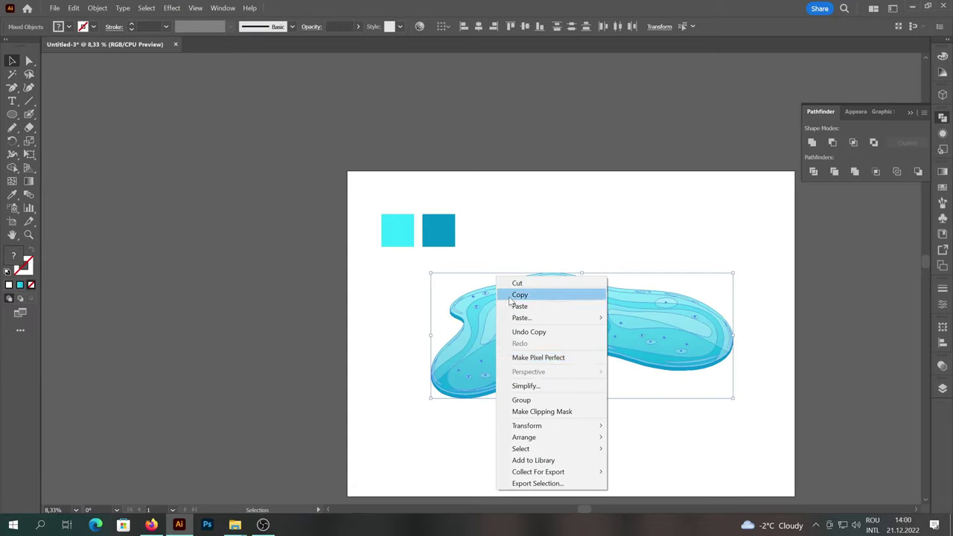
pyautogui.click(539, 401)
pyautogui.click(581, 423)
# Delete the two cyan colour swatch squares from the artboard.
pyautogui.scroll(1, 674, 420)
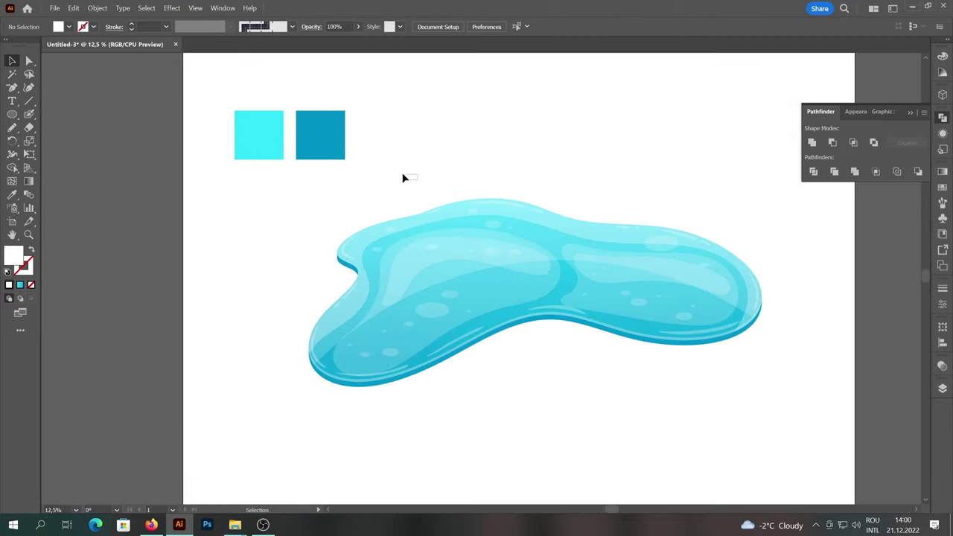
pyautogui.moveTo(402, 177); pyautogui.dragTo(204, 110)
pyautogui.press('Delete')
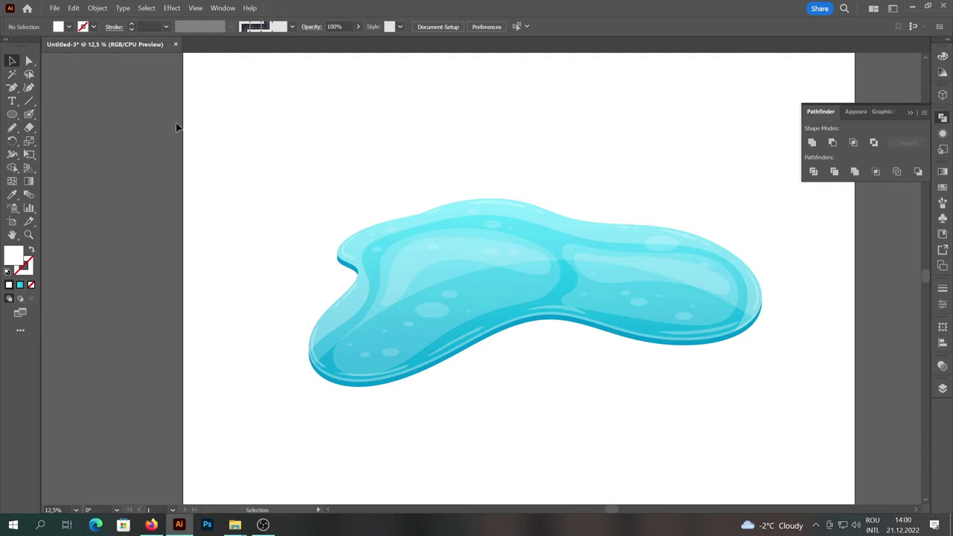
# Check the puddle group, then pick the Blob Brush and recentre the view on the puddle.
pyautogui.click(29, 114)
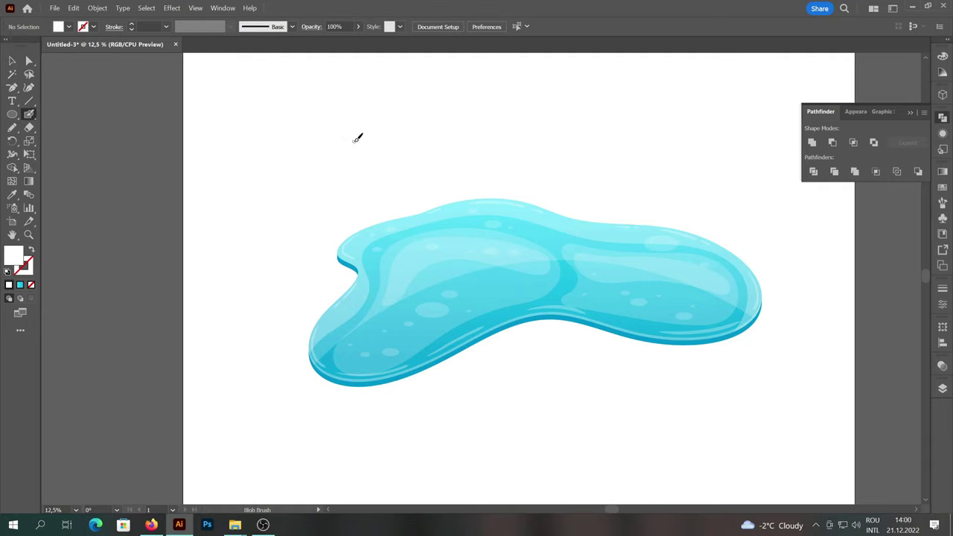
pyautogui.press('v')
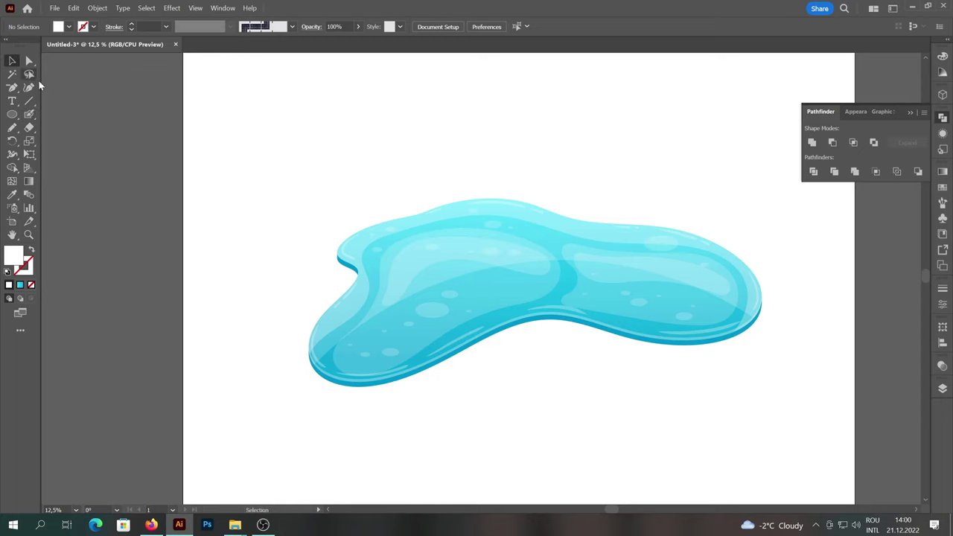
pyautogui.click(393, 357)
pyautogui.click(489, 418)
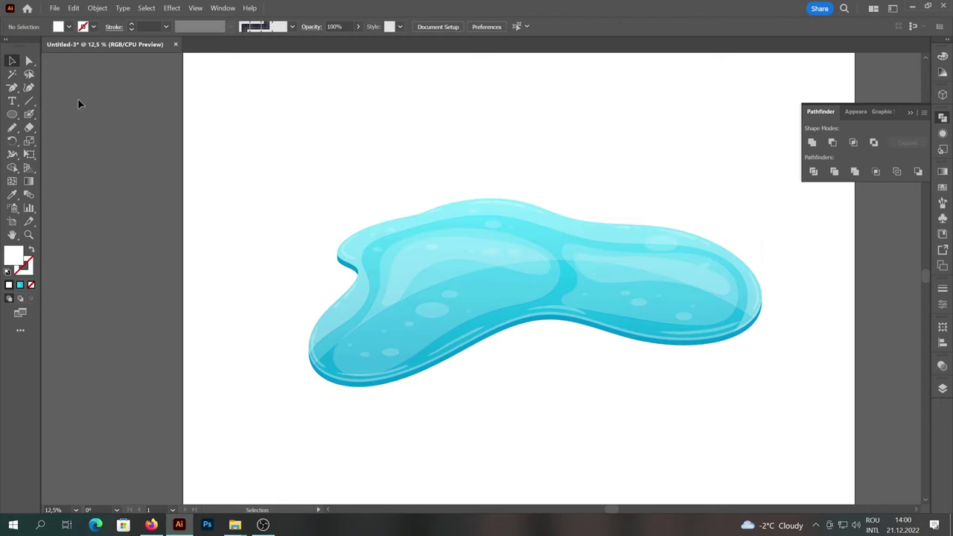
pyautogui.click(29, 114)
pyautogui.moveTo(541, 183); pyautogui.dragTo(476, 168)
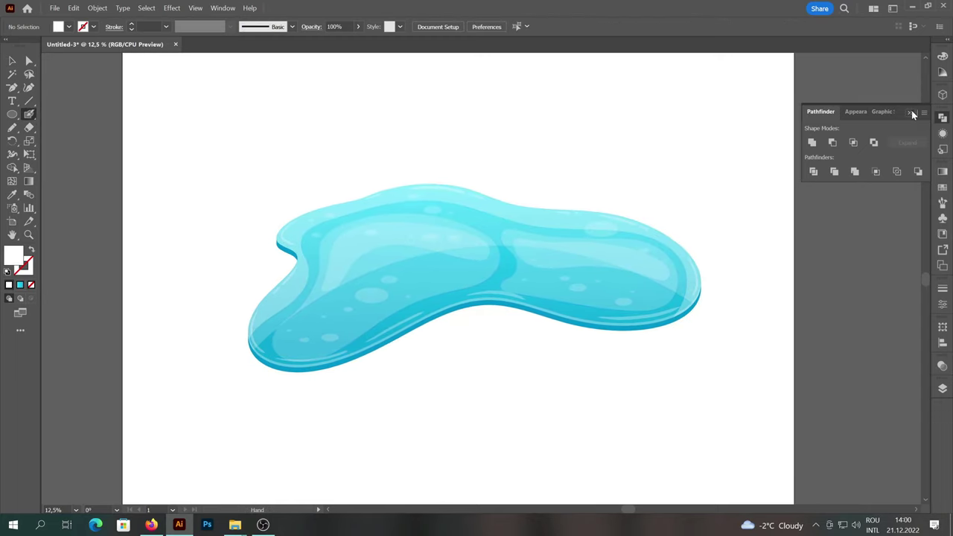
# Close the Pathfinder panel, swap fill and stroke to white, and paint white dots with the Blob Brush.
pyautogui.click(912, 112)
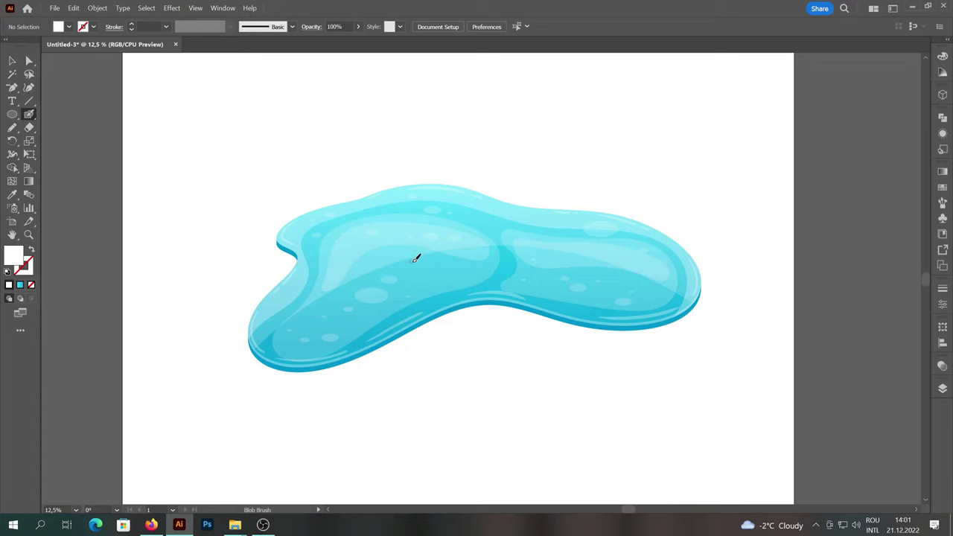
pyautogui.hotkey('shift', 'x')
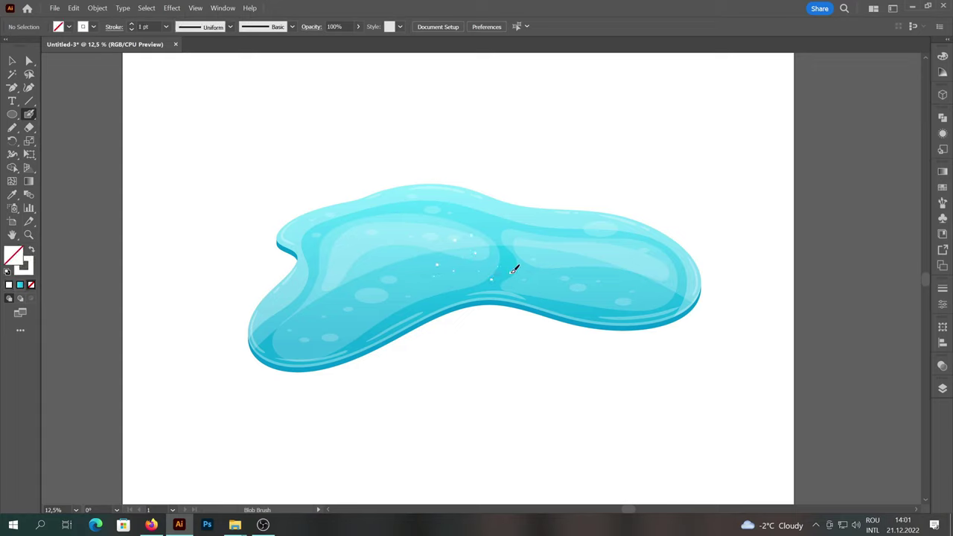
pyautogui.click(490, 229)
pyautogui.hotkey('ctrl', 'z')
pyautogui.press('ctrl')
pyautogui.press('ctrl')
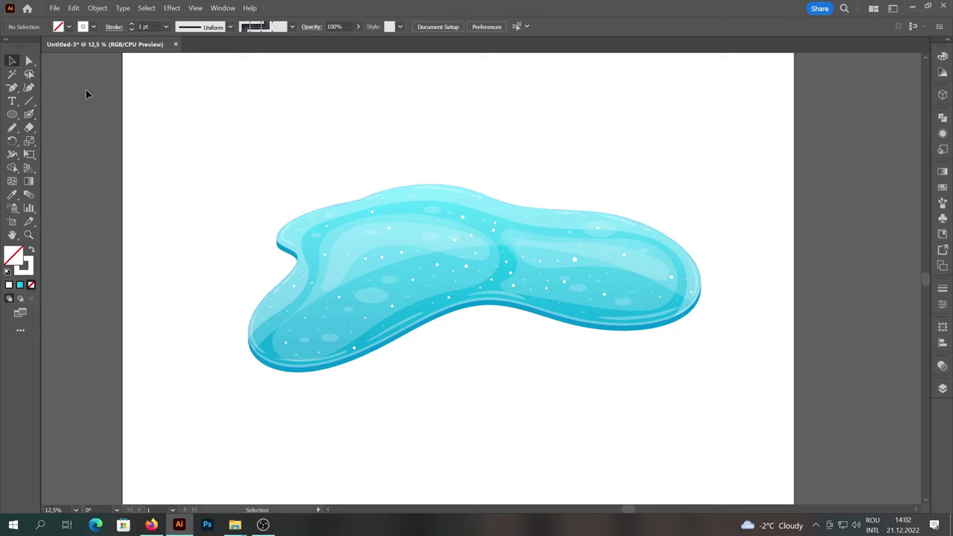
# Select the white sparkle dots and group them.
pyautogui.moveTo(221, 134)
pyautogui.mouseDown()
pyautogui.moveTo(590, 355)
pyautogui.moveTo(711, 352)
pyautogui.mouseUp()
pyautogui.keyDown('shift'); pyautogui.click(653, 313); pyautogui.keyUp('shift')
pyautogui.rightClick(734, 201)
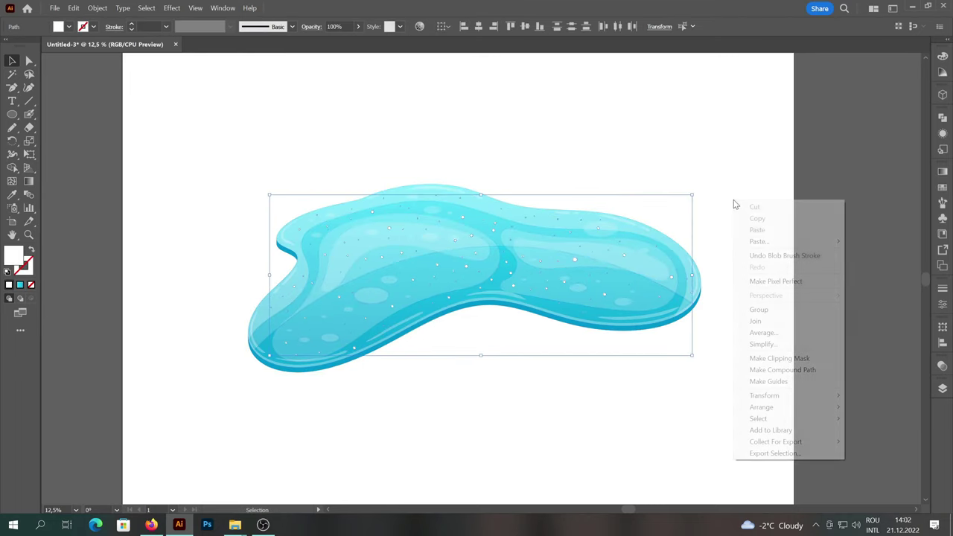
pyautogui.click(754, 308)
# Set the dots group's blend mode to Overlay and opacity to 33%.
pyautogui.click(307, 27)
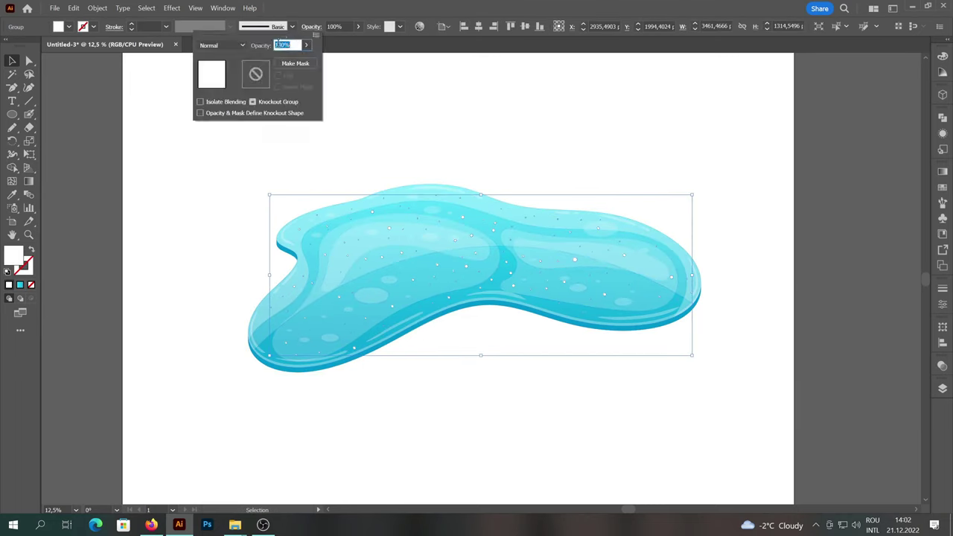
pyautogui.click(222, 46)
pyautogui.click(220, 151)
pyautogui.click(282, 46)
pyautogui.write('33')
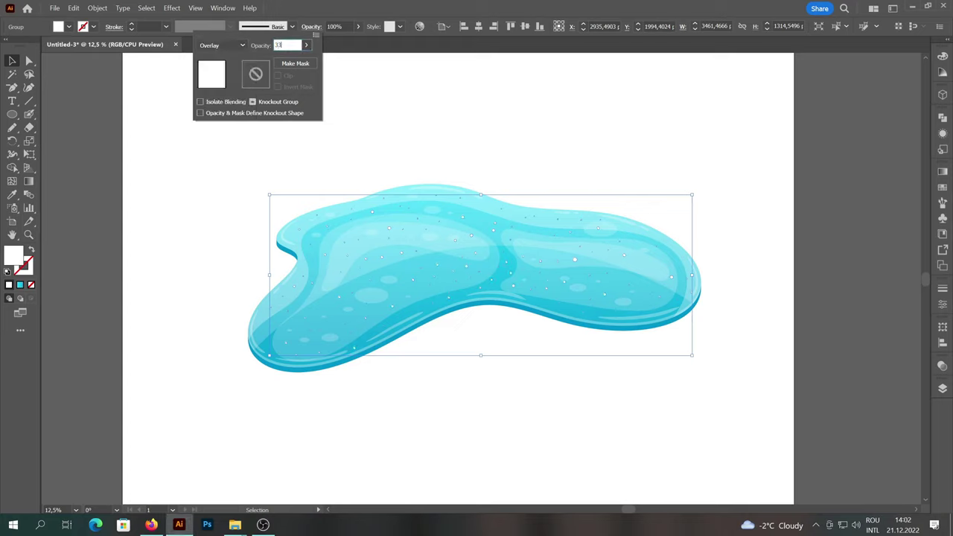